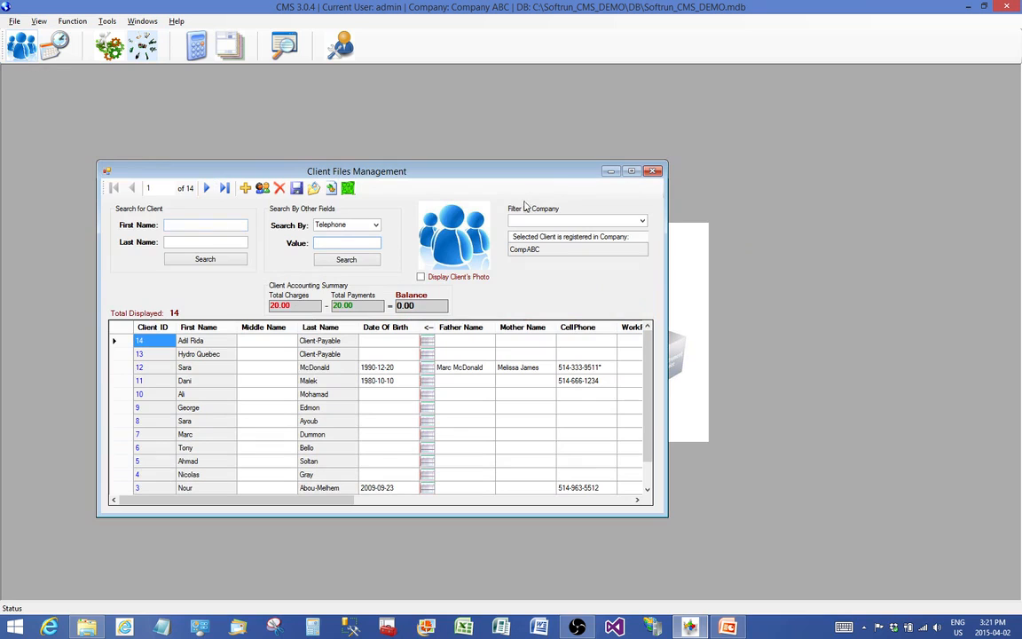
Maximize the Client Files Management window and look over the available fields for searching clients
{"action": "left_click_drag", "start_coordinate": [479, 170], "coordinate": [509, 150]}
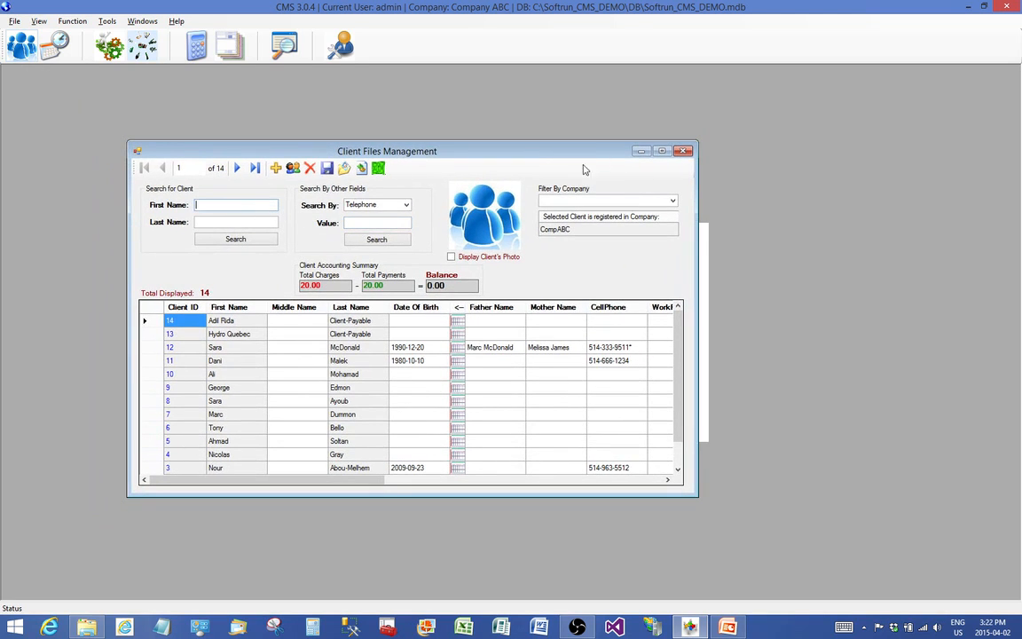
{"action": "left_click", "coordinate": [662, 151]}
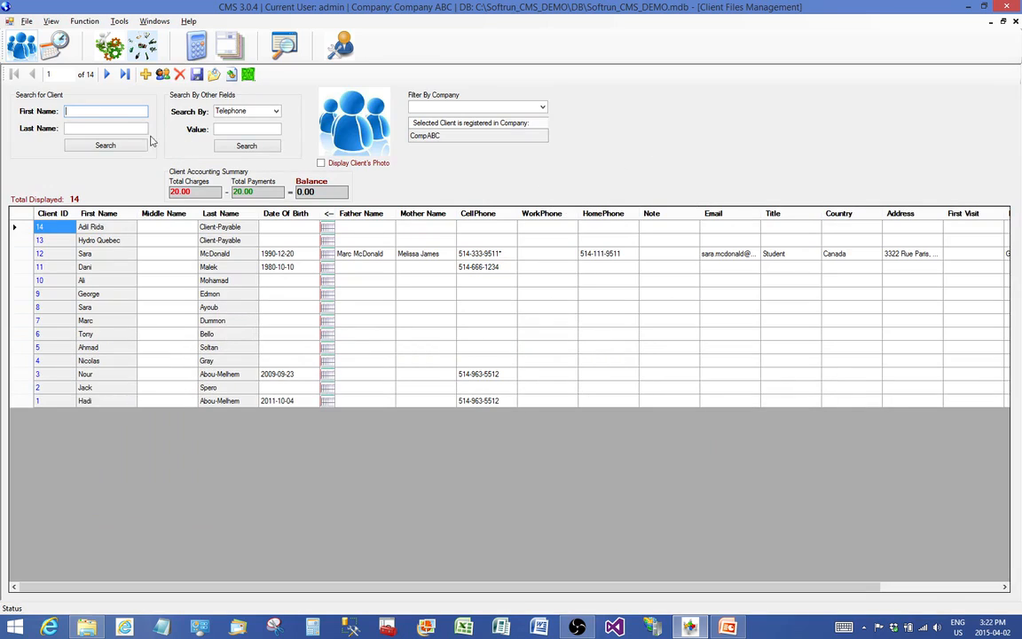
{"action": "left_click", "coordinate": [87, 128]}
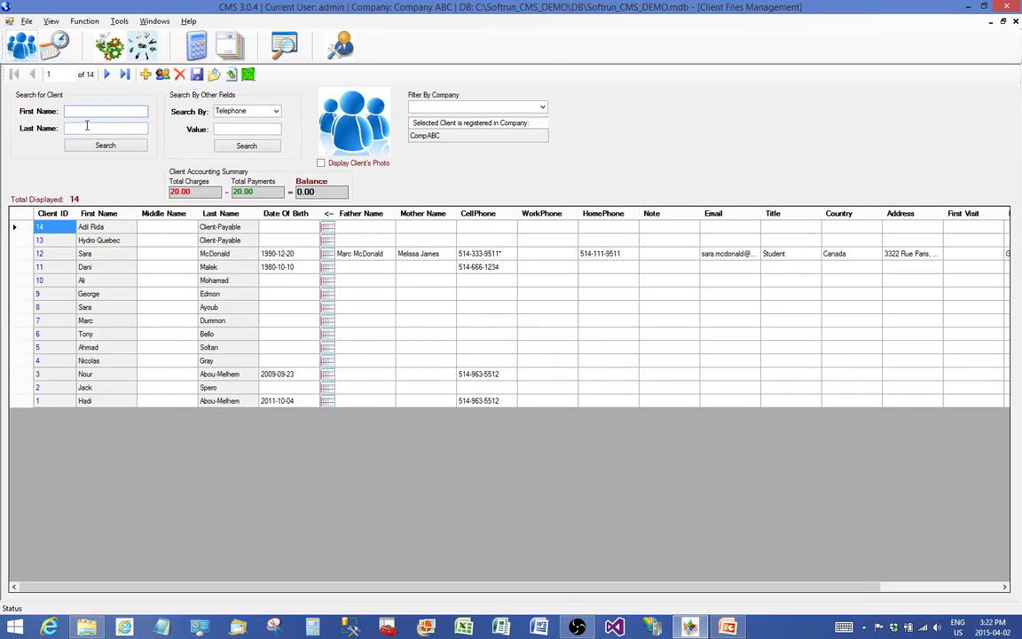
{"action": "left_click", "coordinate": [276, 112]}
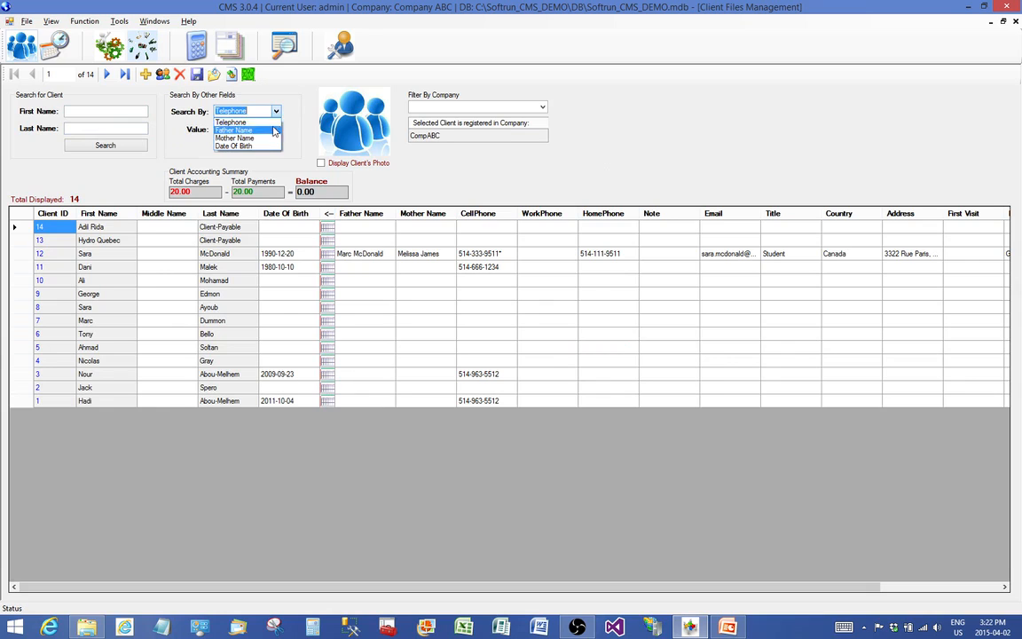
{"action": "left_click", "coordinate": [266, 92]}
Search the client list by the client's first name
{"action": "left_click", "coordinate": [80, 111]}
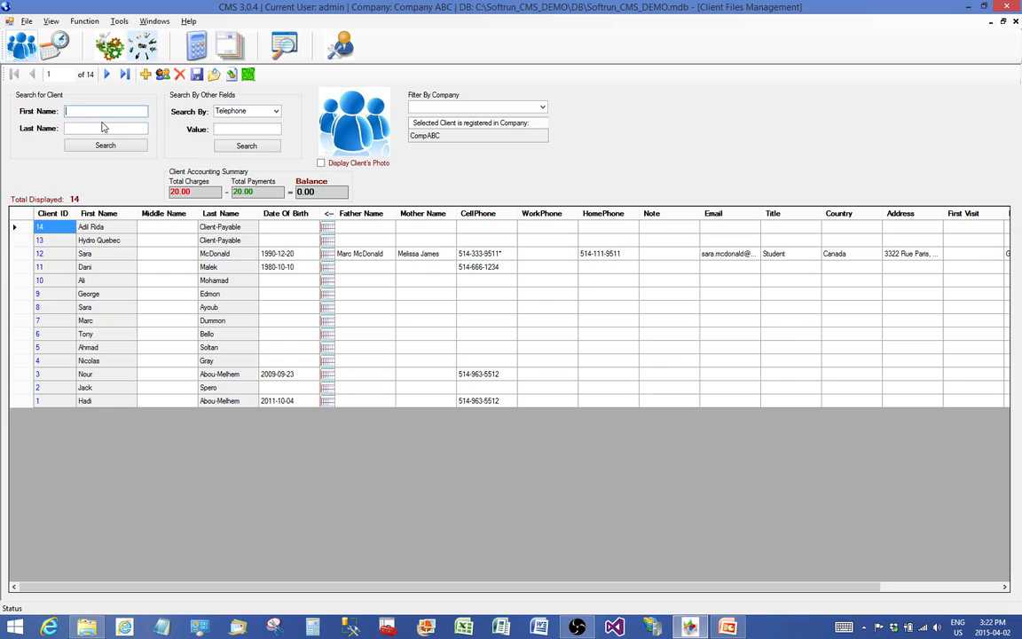
{"action": "type", "text": "sara"}
{"action": "key", "text": "Return"}
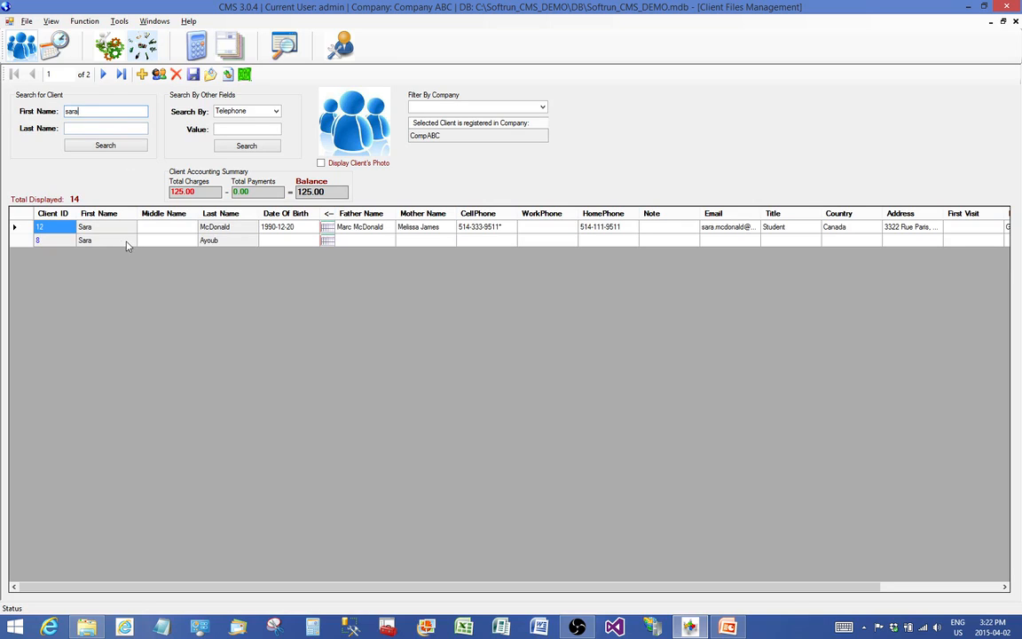
Compare the two matching clients' entries and turn on the client photo display for the first match
{"action": "left_click", "coordinate": [103, 227]}
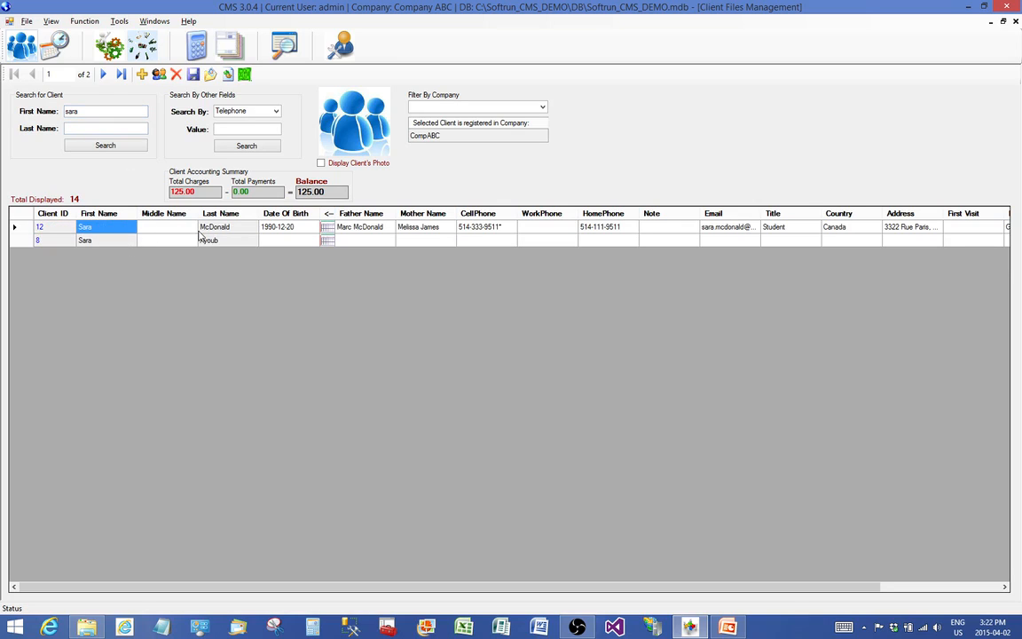
{"action": "left_click", "coordinate": [123, 243]}
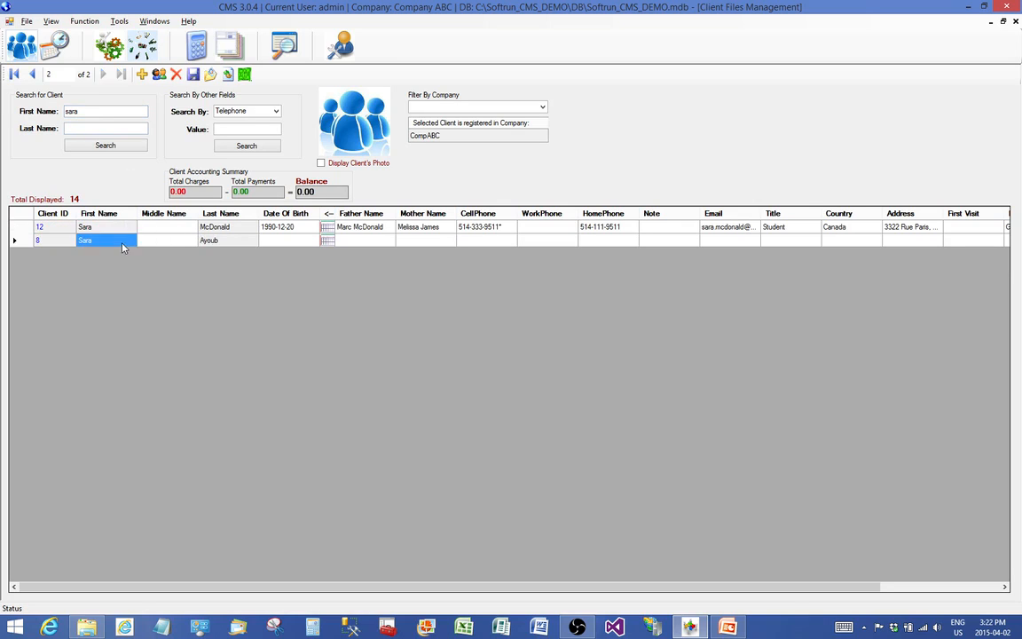
{"action": "left_click", "coordinate": [226, 240]}
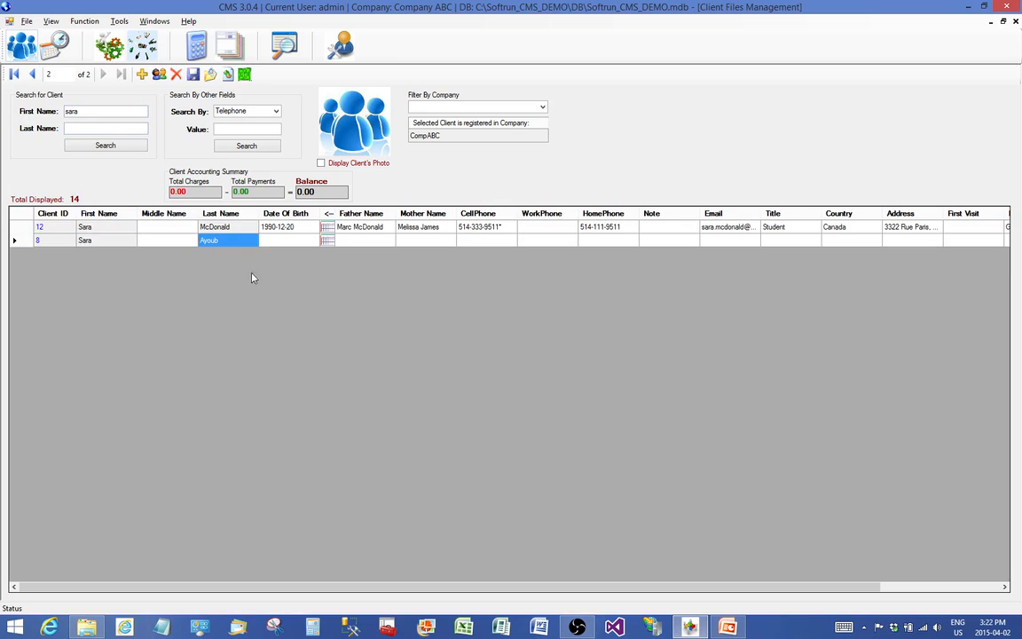
{"action": "left_click", "coordinate": [93, 231]}
{"action": "left_click", "coordinate": [92, 229]}
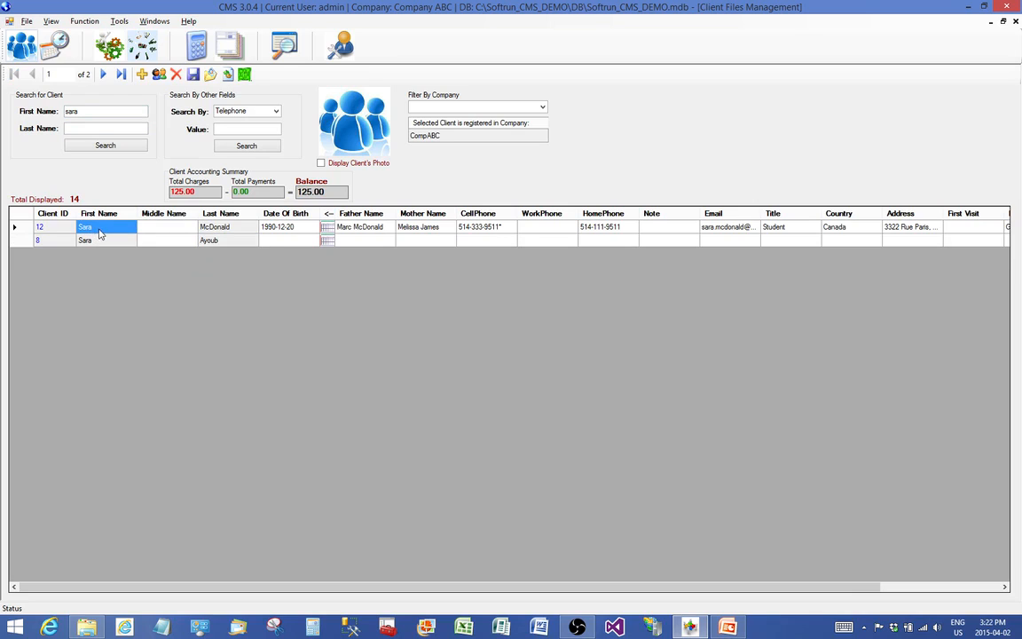
{"action": "left_click", "coordinate": [321, 164]}
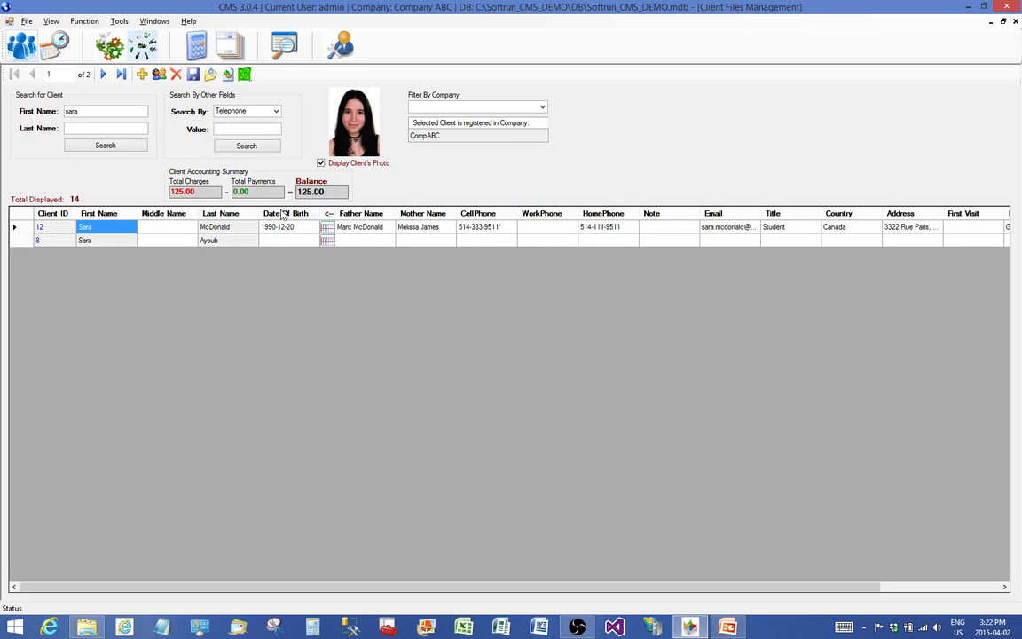
Clear the first name search criterion and list all clients again
{"action": "left_click_drag", "start_coordinate": [95, 110], "coordinate": [54, 99]}
{"action": "key", "text": "BackSpace"}
{"action": "left_click", "coordinate": [106, 142]}
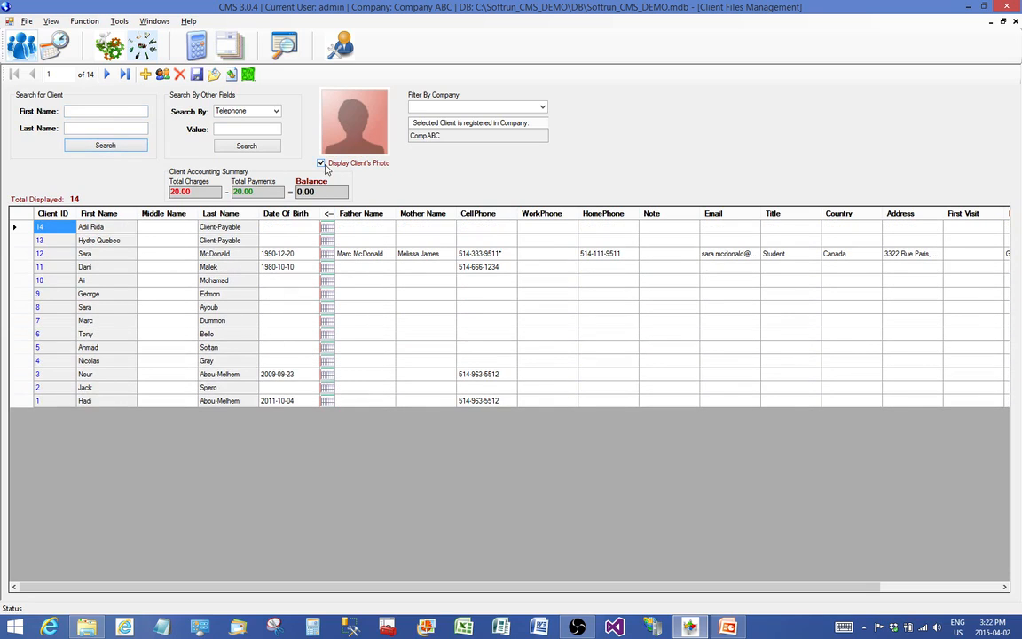
Browse through the first six clients in the list, examining each one's photo and accounting summary
{"action": "left_click", "coordinate": [112, 227]}
{"action": "left_click", "coordinate": [115, 241]}
{"action": "left_click", "coordinate": [106, 254]}
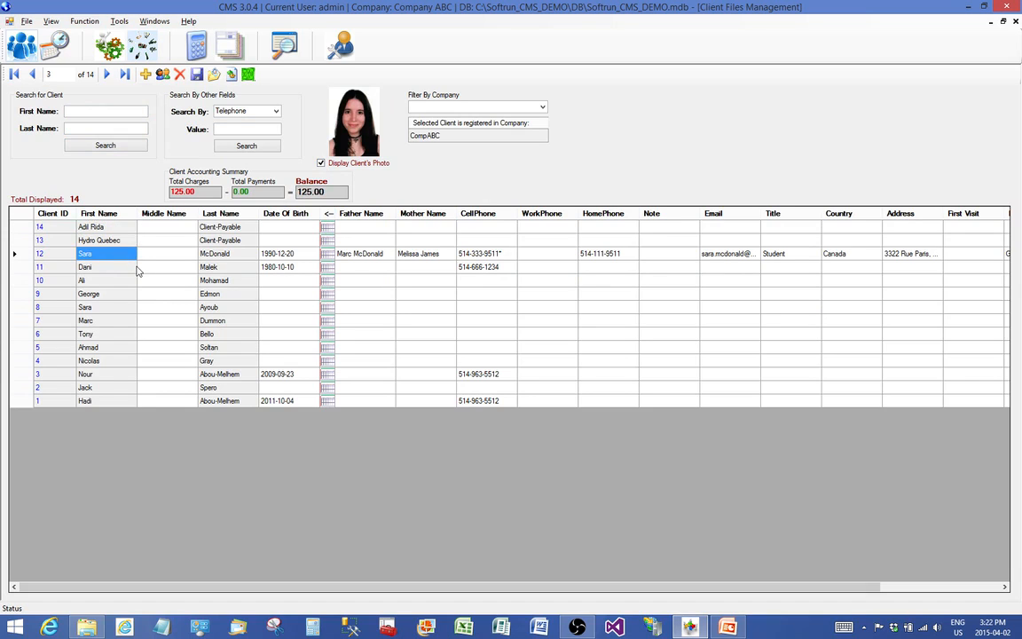
{"action": "key", "text": "Down"}
{"action": "key", "text": "Up"}
{"action": "key", "text": "Down"}
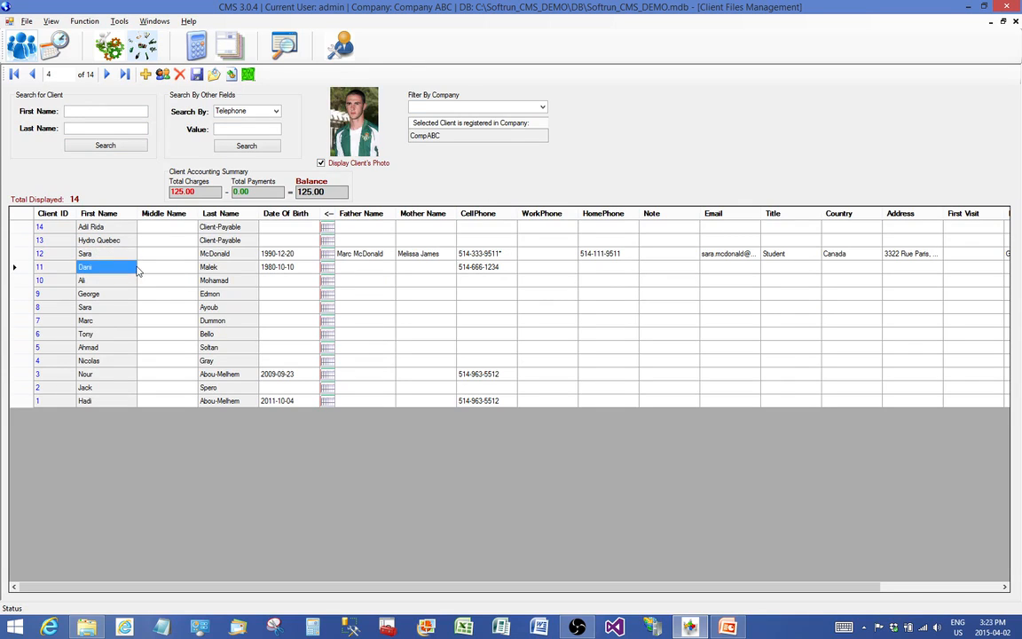
{"action": "key", "text": "Down"}
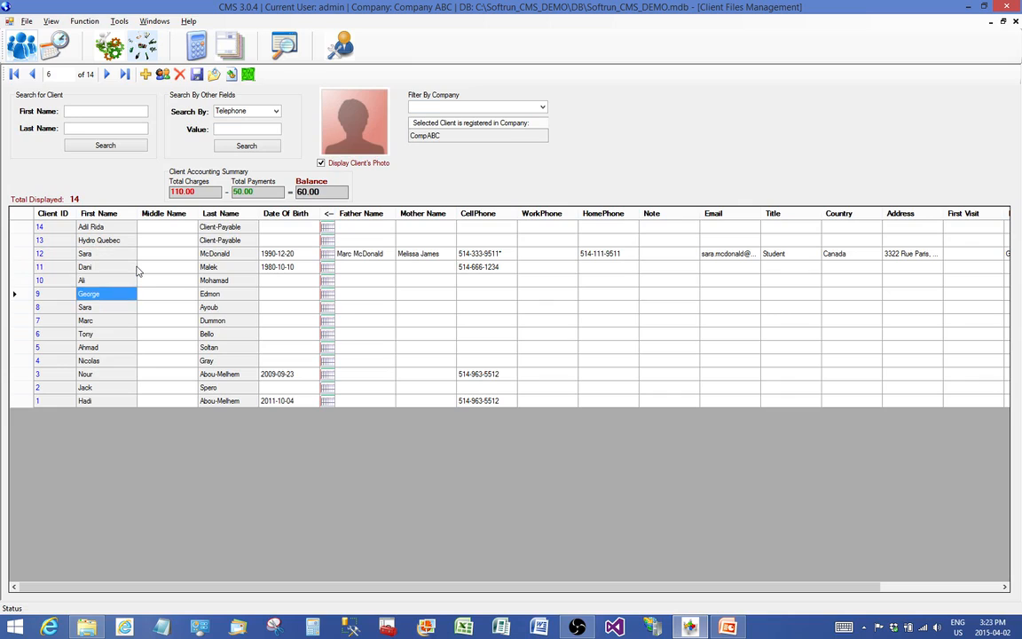
{"action": "key", "text": "Up"}
{"action": "key", "text": "Down"}
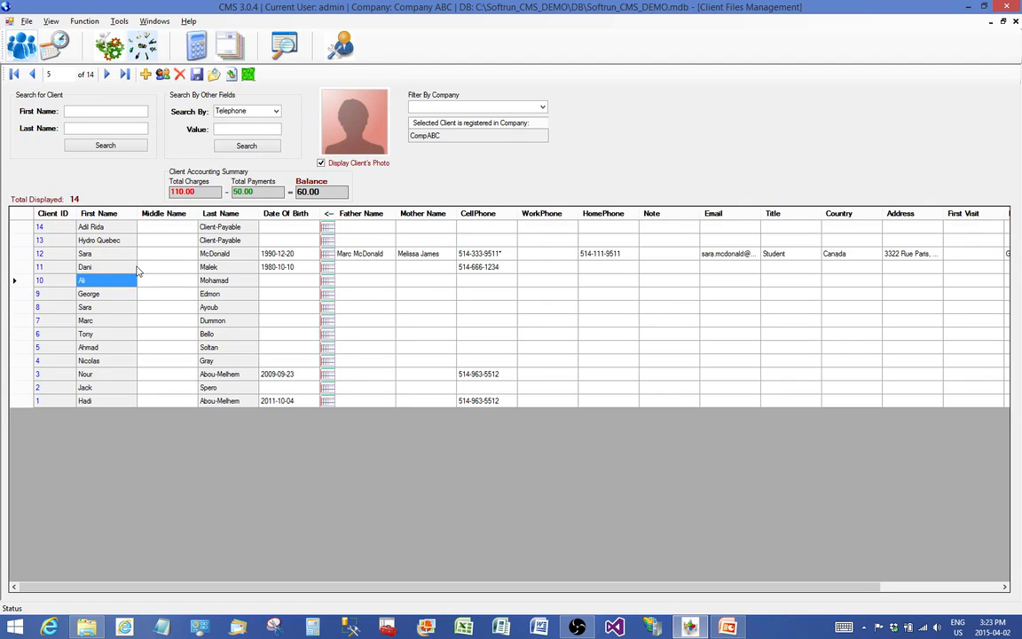
{"action": "key", "text": "Up"}
{"action": "key", "text": "Up"}
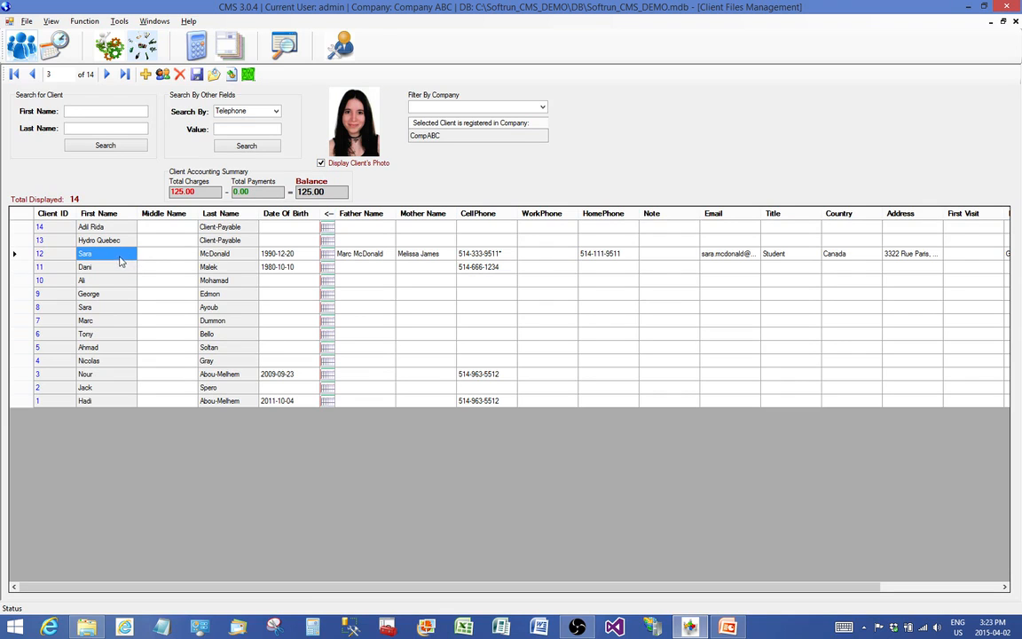
Open the third listed client's file in a floating window and review the phone and referral details
{"action": "double_click", "coordinate": [121, 259]}
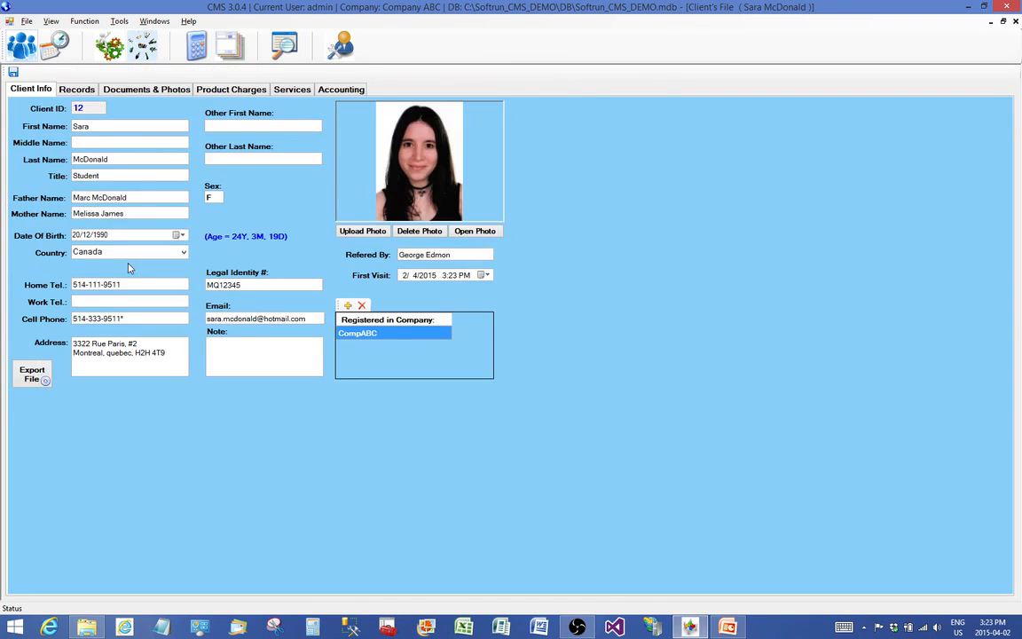
{"action": "left_click", "coordinate": [1003, 20]}
{"action": "left_click_drag", "start_coordinate": [527, 187], "coordinate": [527, 143]}
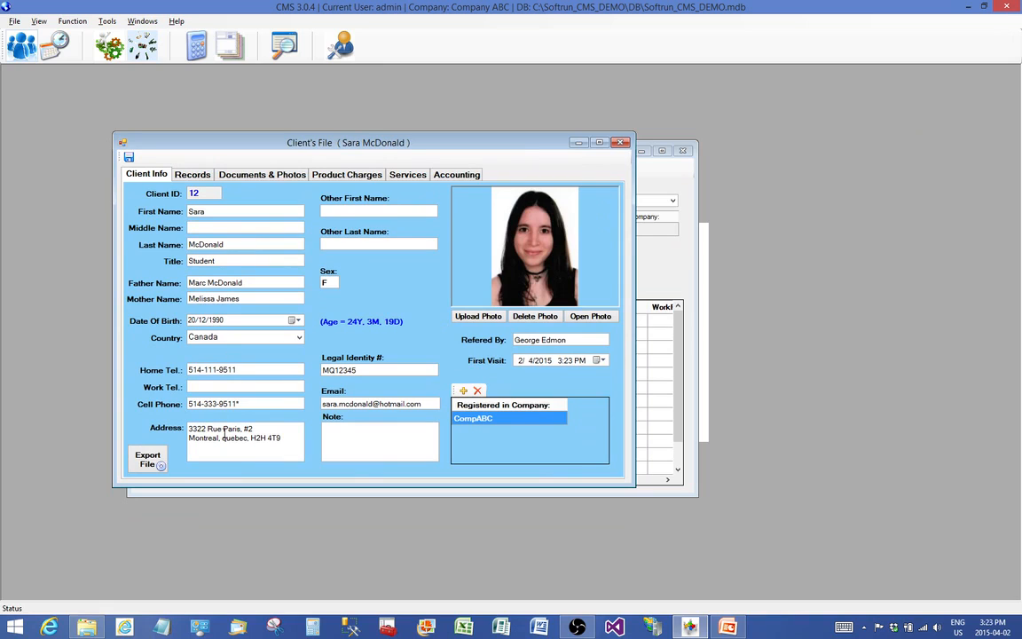
{"action": "left_click", "coordinate": [206, 386]}
{"action": "left_click", "coordinate": [225, 404]}
{"action": "left_click_drag", "start_coordinate": [572, 339], "coordinate": [507, 341]}
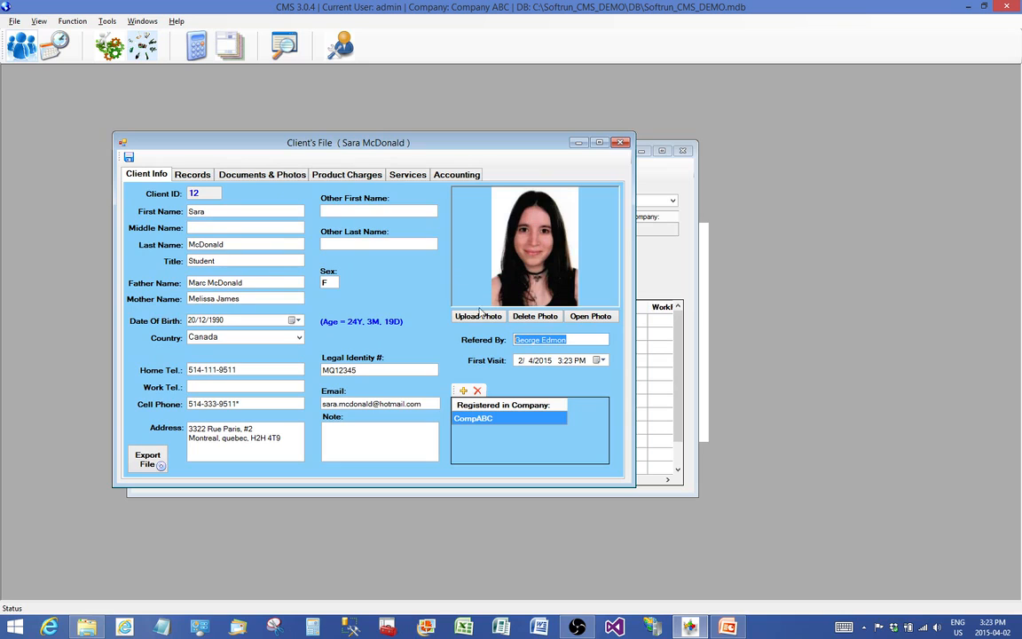
Show the client's records, widen the file window to fit all columns, and browse the first four entries
{"action": "left_click", "coordinate": [200, 177]}
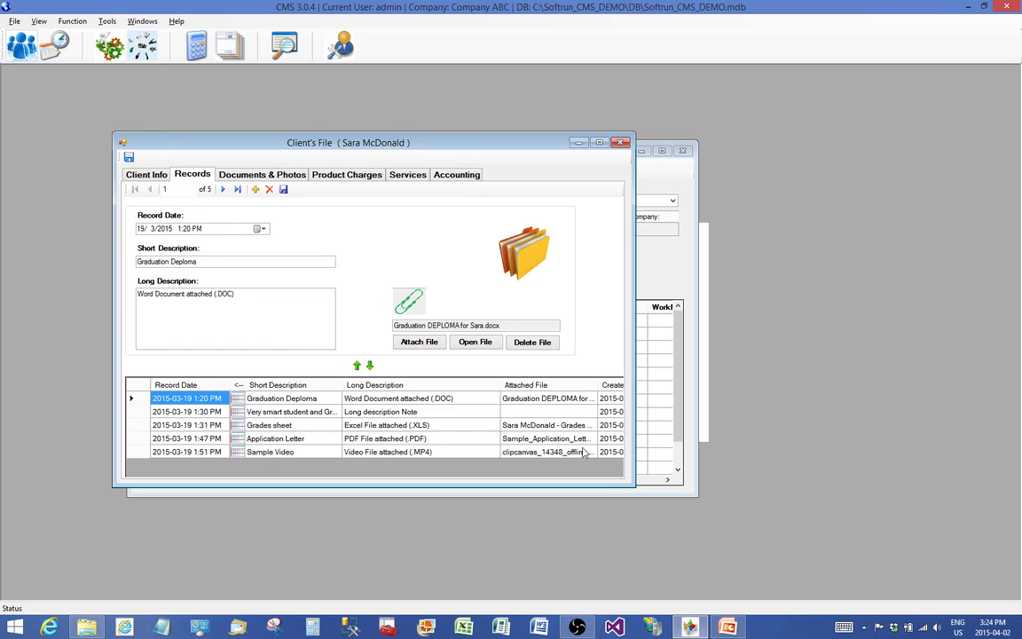
{"action": "left_click_drag", "start_coordinate": [635, 486], "coordinate": [743, 503]}
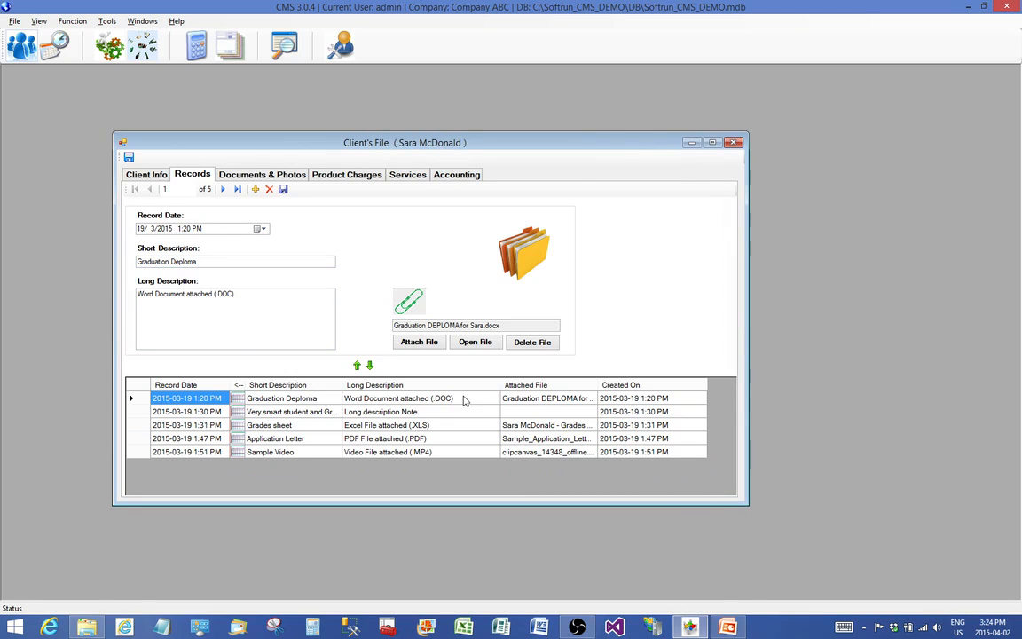
{"action": "left_click", "coordinate": [302, 400]}
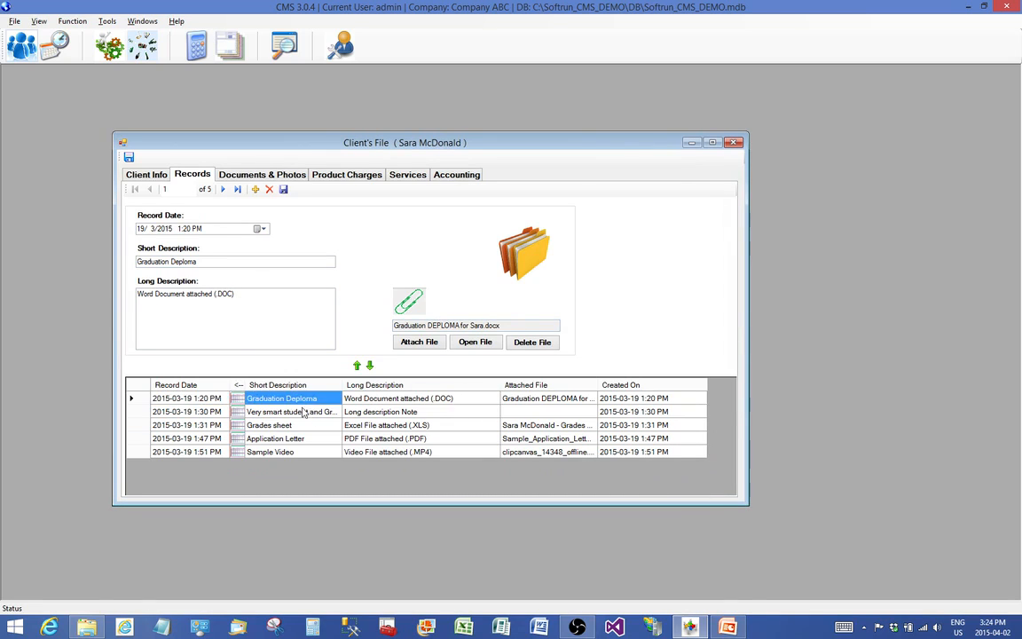
{"action": "left_click", "coordinate": [293, 412]}
{"action": "left_click", "coordinate": [298, 426]}
{"action": "left_click", "coordinate": [300, 439]}
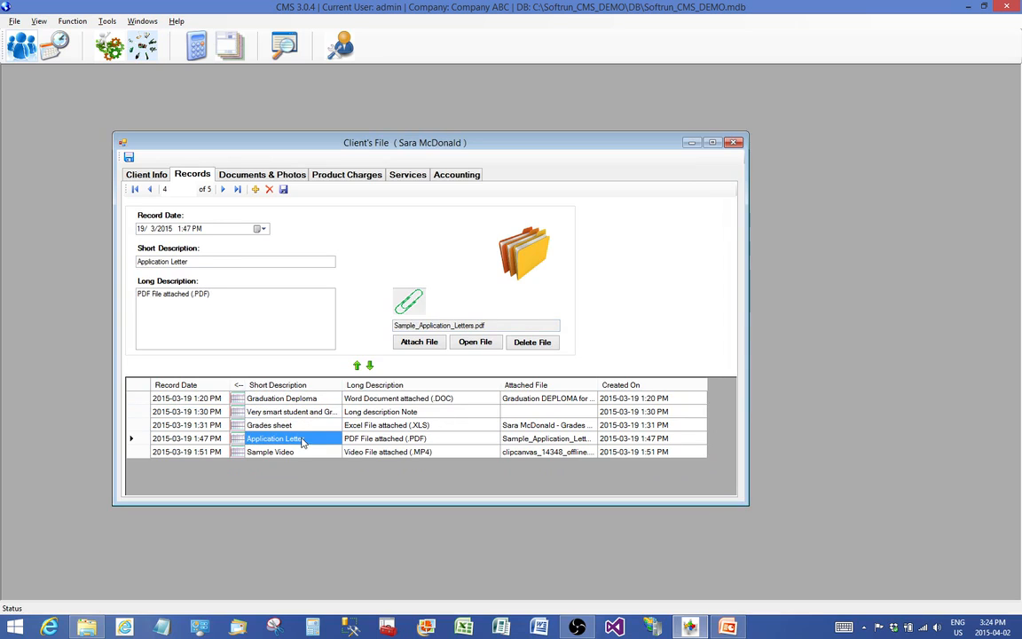
Open the Word document attached to the Graduation Deploma record, view the diploma, and close it
{"action": "left_click", "coordinate": [282, 398]}
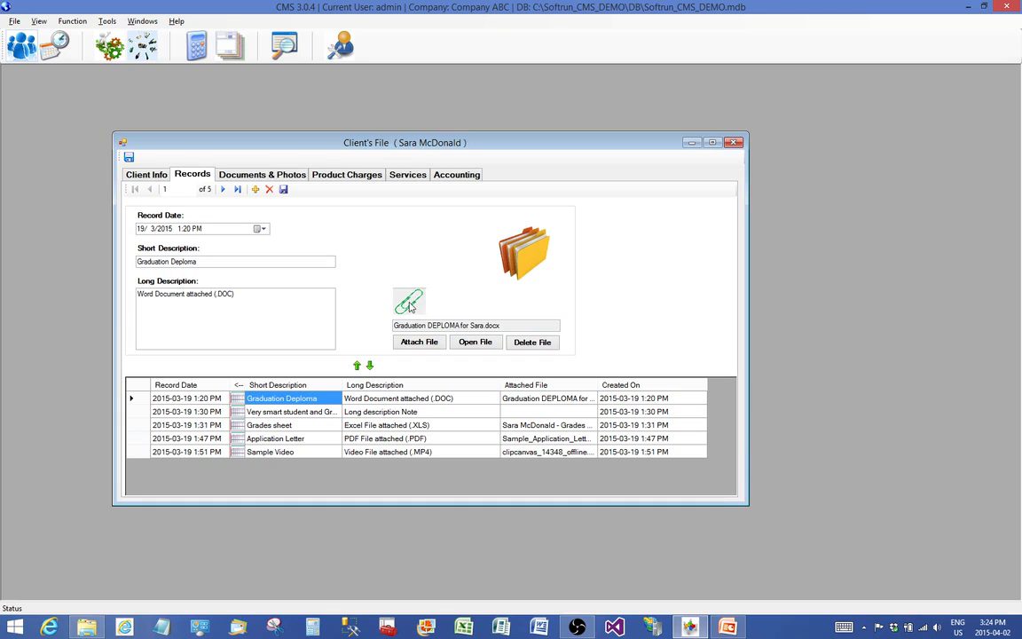
{"action": "left_click", "coordinate": [486, 401]}
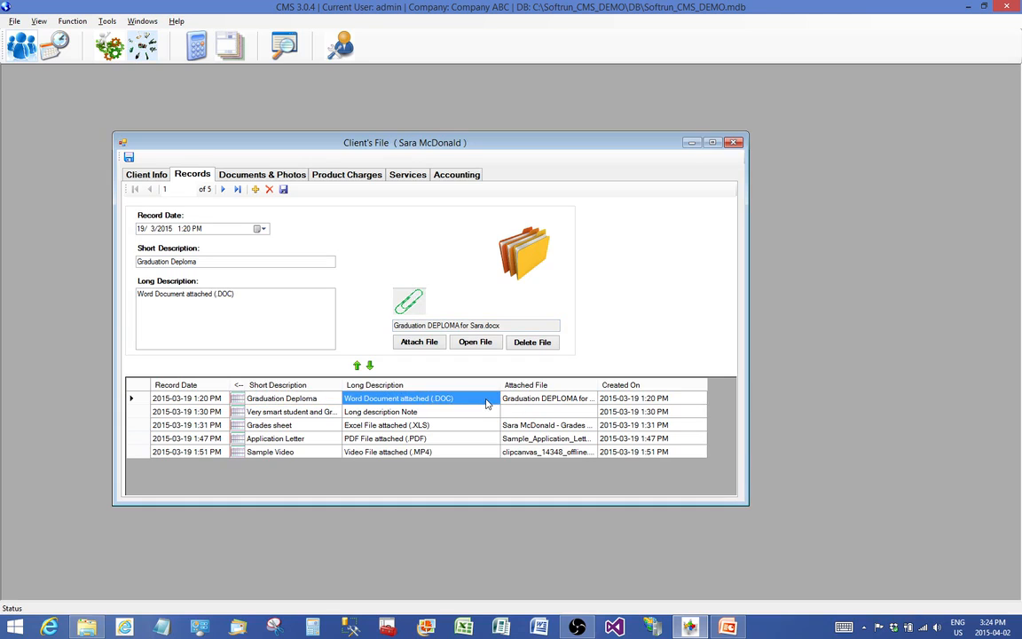
{"action": "left_click", "coordinate": [473, 344]}
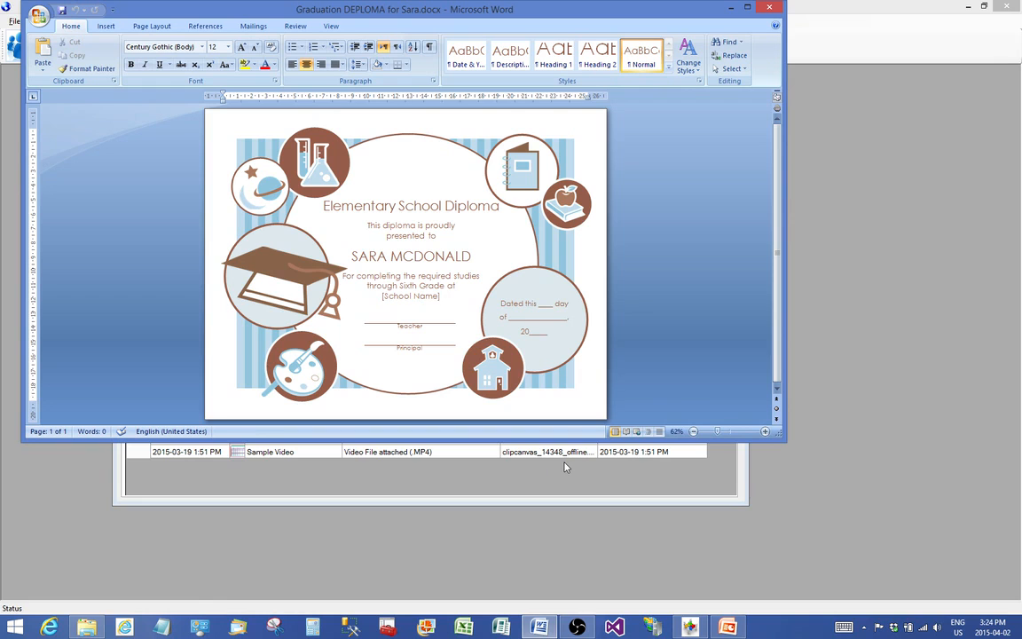
{"action": "left_click_drag", "start_coordinate": [477, 12], "coordinate": [542, 137]}
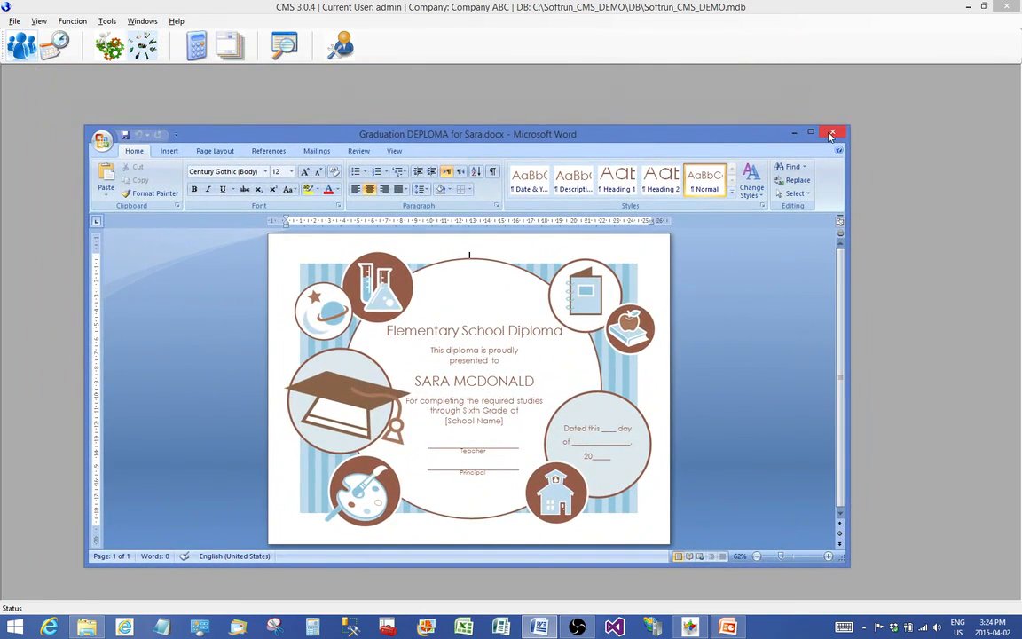
{"action": "left_click", "coordinate": [831, 133]}
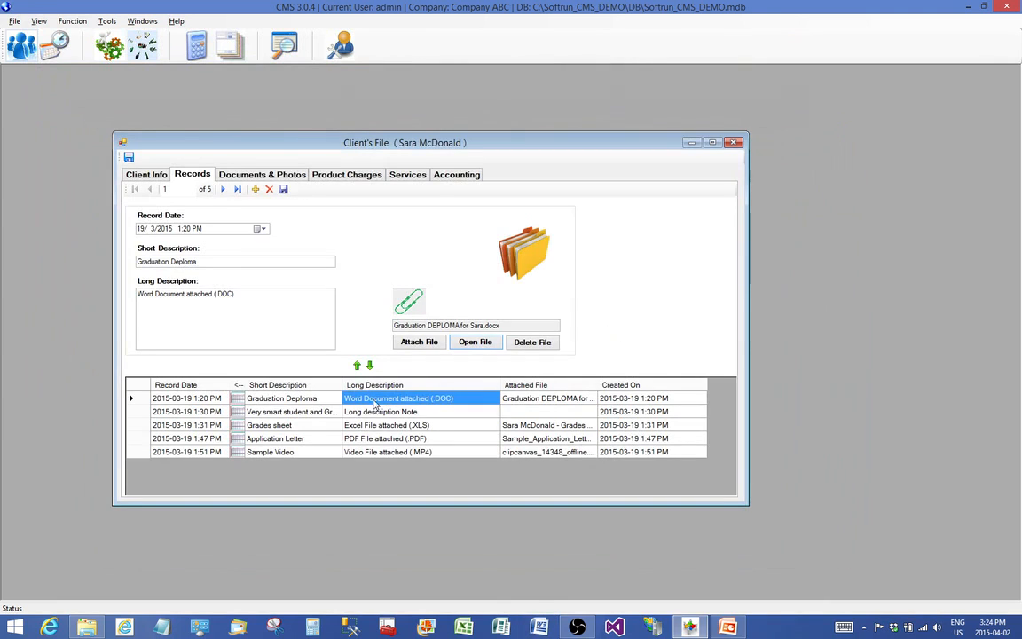
Open the Excel workbook attached to the Grades sheet record and view it in a maximized window
{"action": "left_click", "coordinate": [317, 401]}
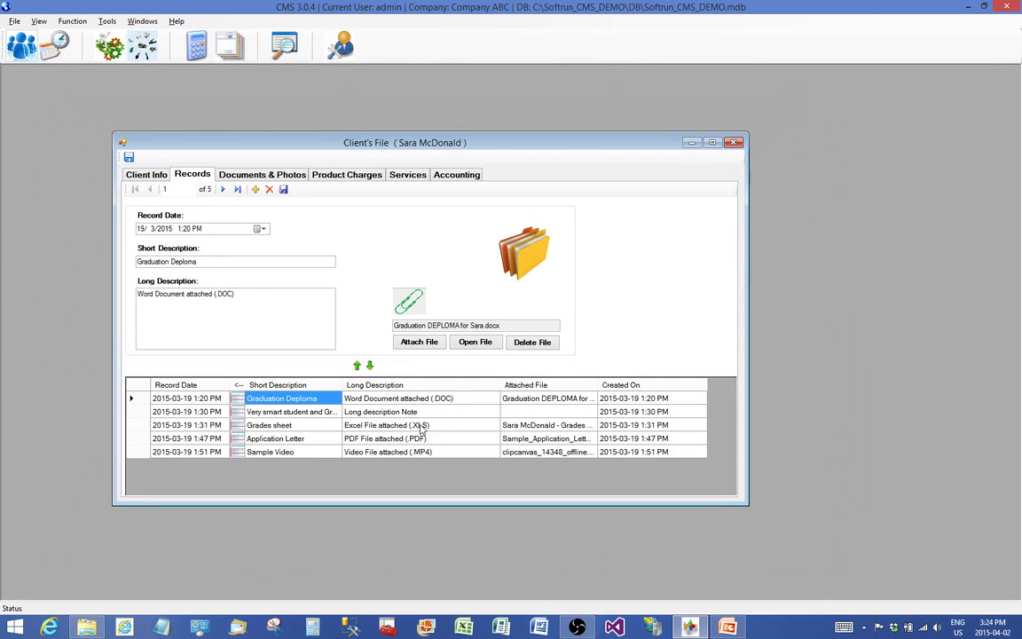
{"action": "left_click", "coordinate": [374, 428]}
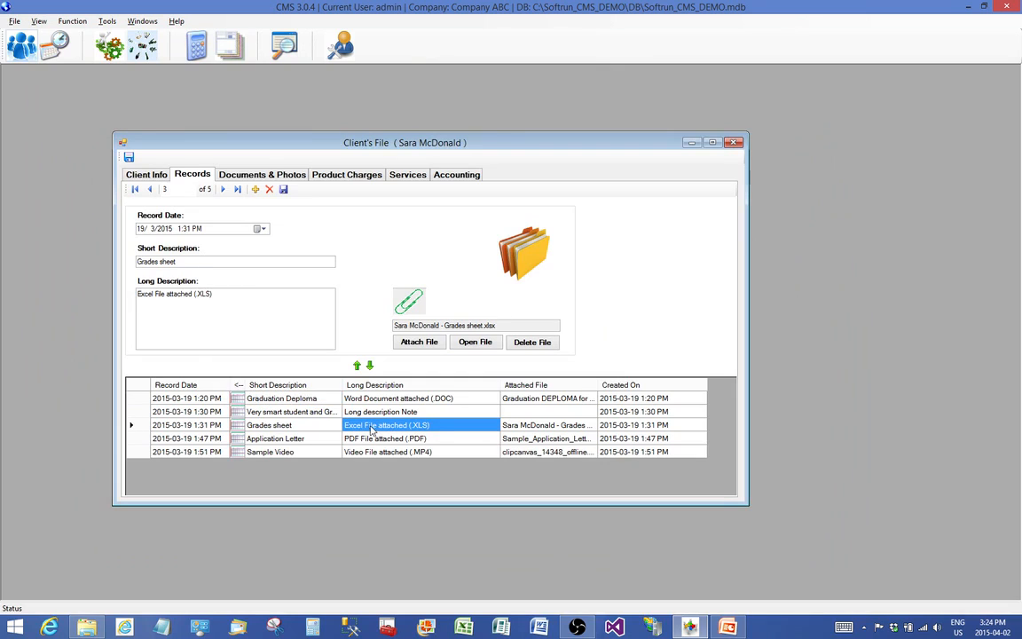
{"action": "left_click", "coordinate": [299, 427]}
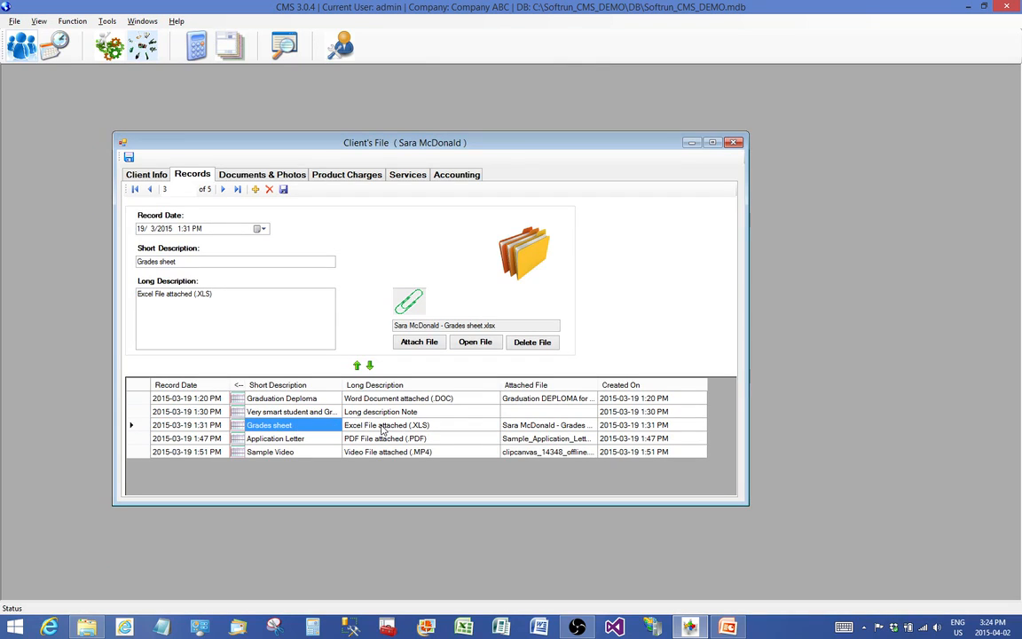
{"action": "left_click", "coordinate": [473, 344]}
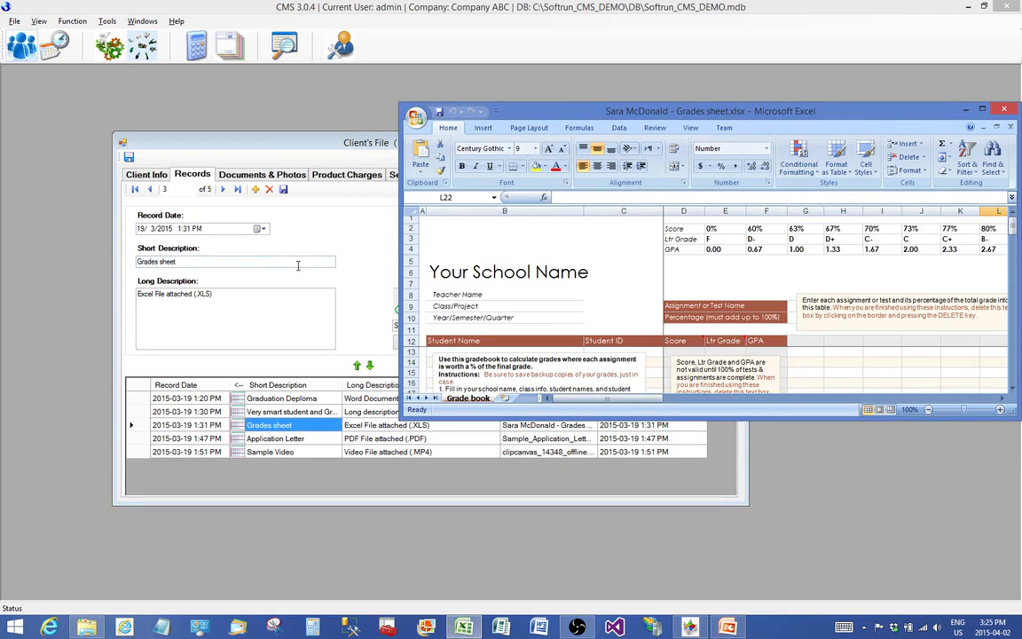
{"action": "left_click_drag", "start_coordinate": [612, 111], "coordinate": [501, 110]}
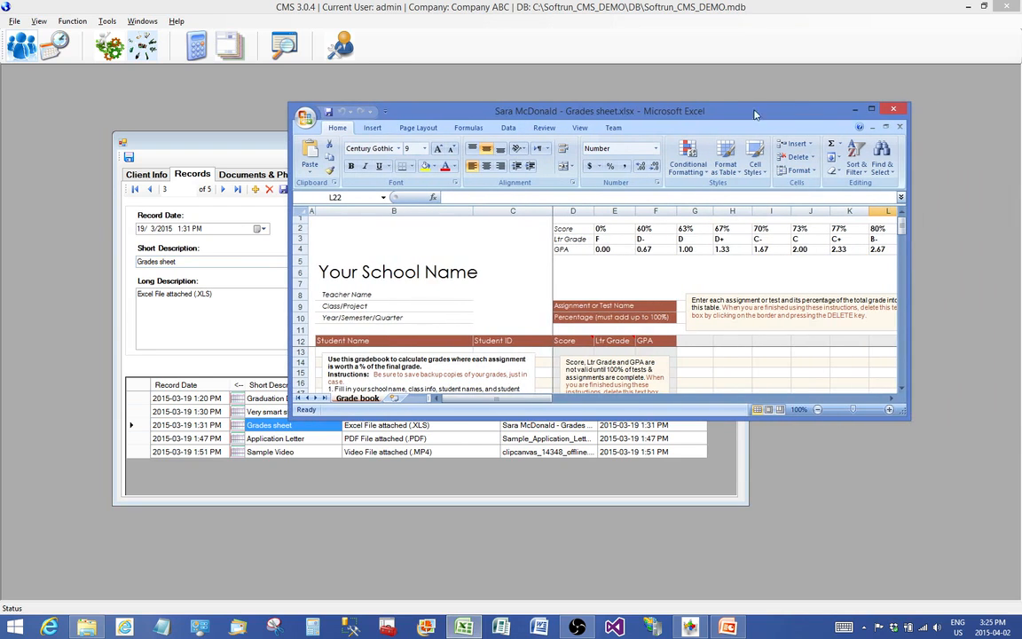
{"action": "left_click", "coordinate": [873, 108]}
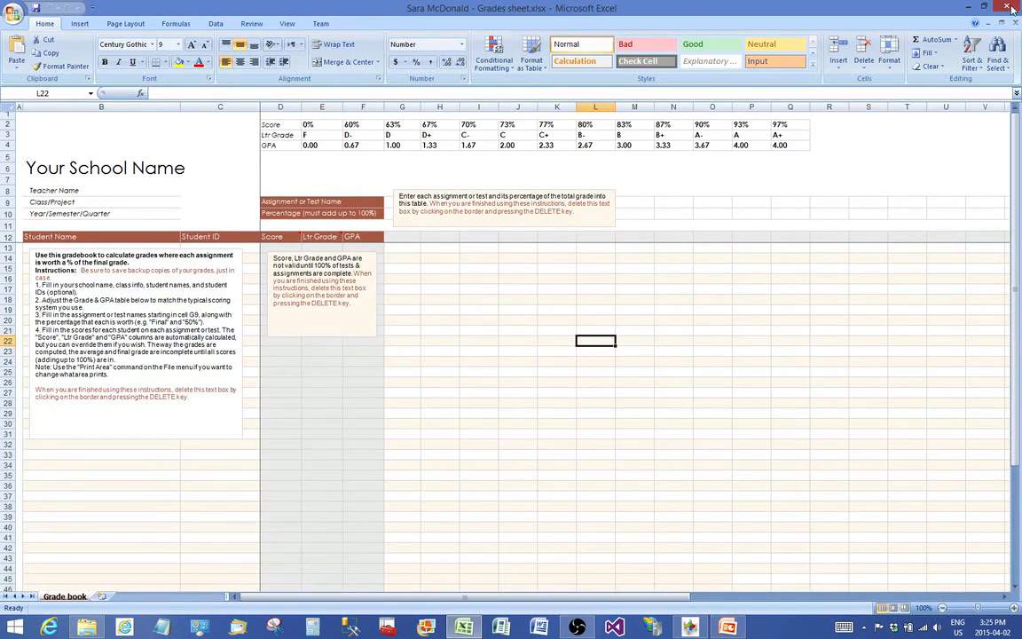
Close the grades workbook and show the Application Letter record in the client's file
{"action": "key", "text": "alt+F4"}
{"action": "left_click", "coordinate": [515, 347]}
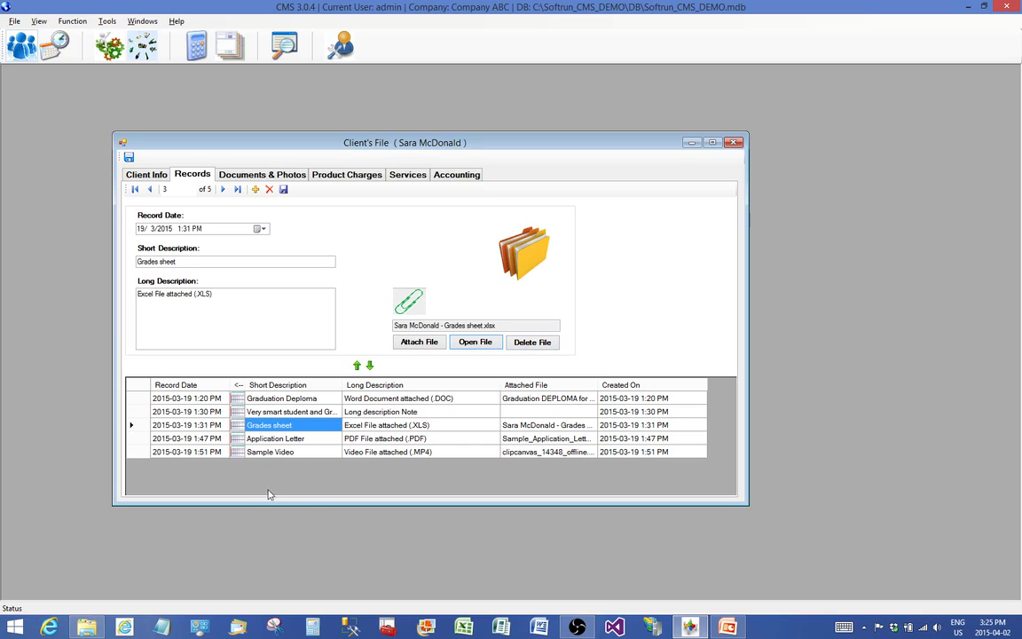
{"action": "left_click", "coordinate": [408, 439]}
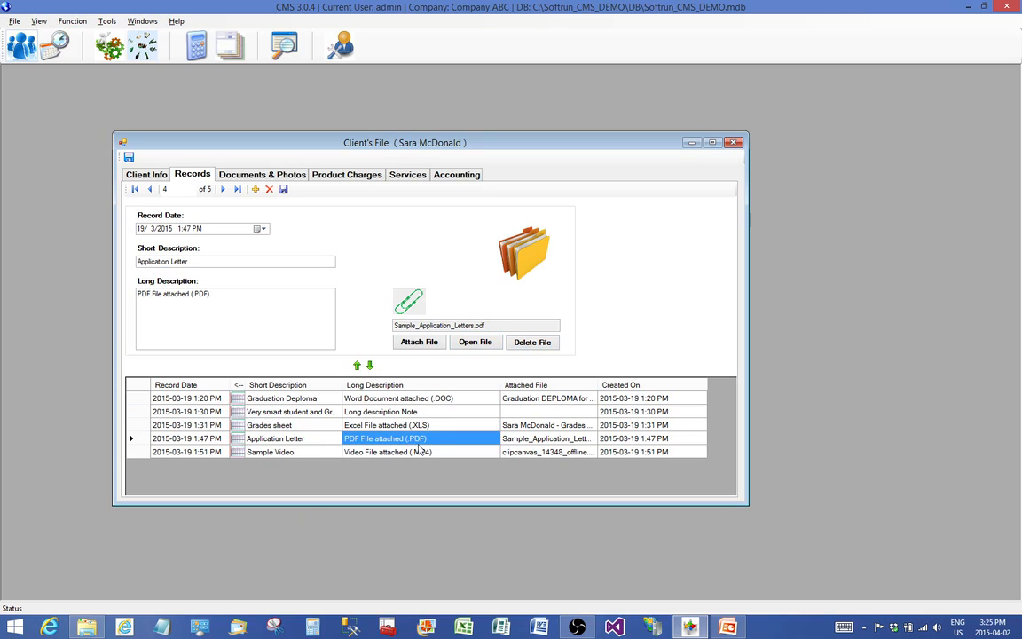
Play the MP4 video attached to the Sample Video record and close the player
{"action": "left_click", "coordinate": [419, 454]}
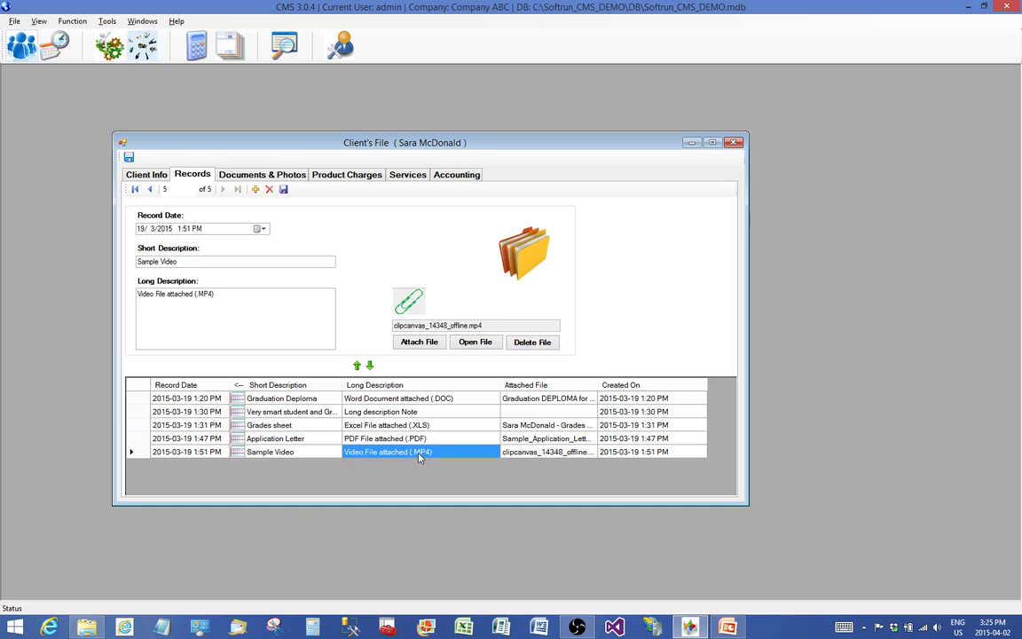
{"action": "left_click", "coordinate": [474, 343]}
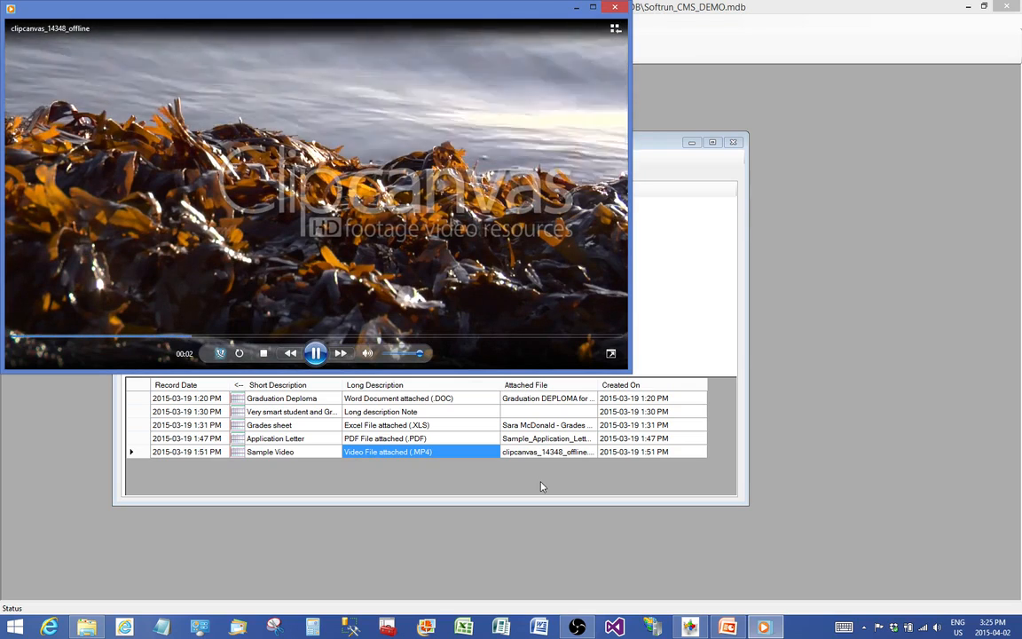
{"action": "left_click", "coordinate": [614, 7]}
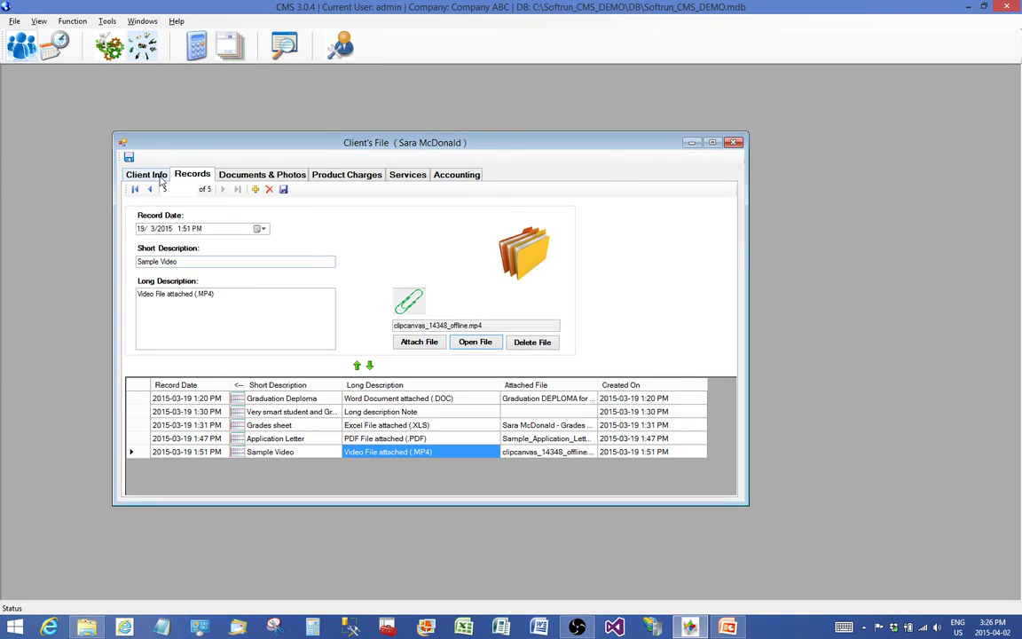
Show the client's documents and photos, and preview the portrait photo and the medical card image
{"action": "left_click", "coordinate": [265, 174]}
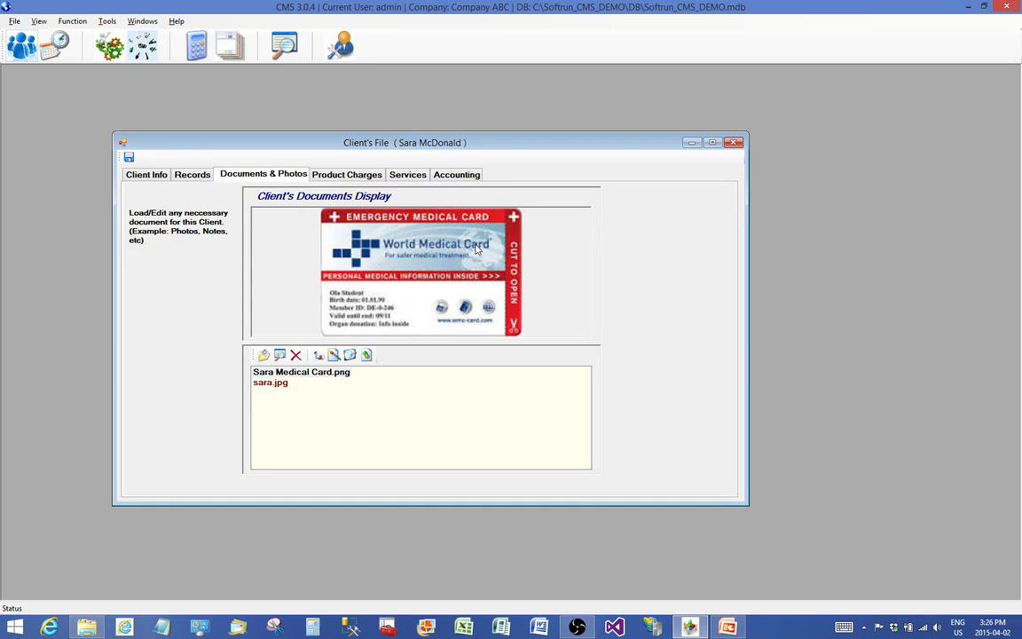
{"action": "left_click", "coordinate": [367, 355]}
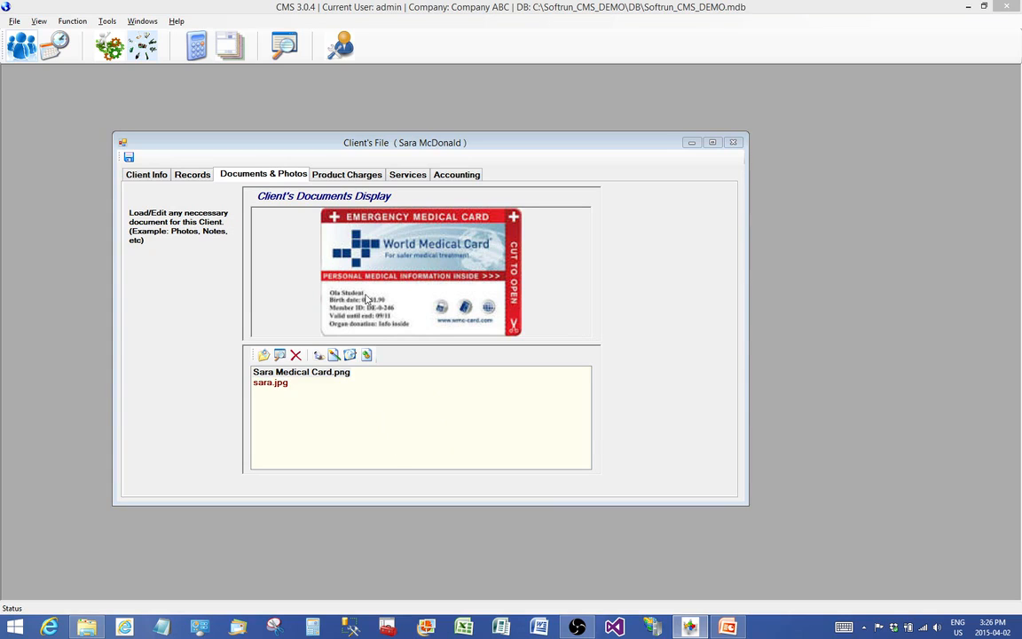
{"action": "left_click", "coordinate": [271, 383]}
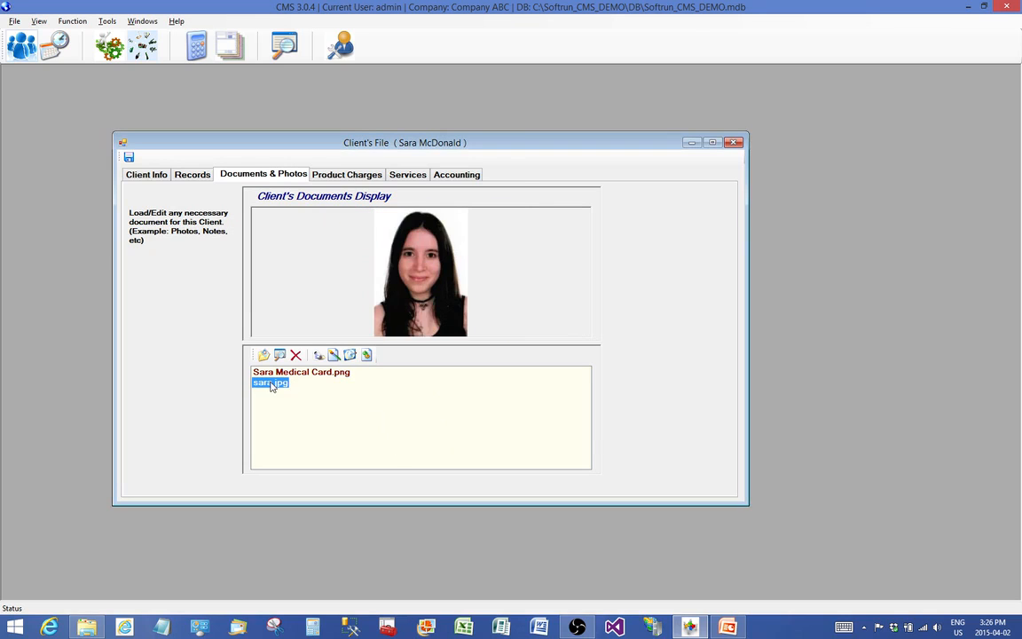
{"action": "key", "text": "Up"}
{"action": "key", "text": "Down"}
{"action": "left_click", "coordinate": [277, 375]}
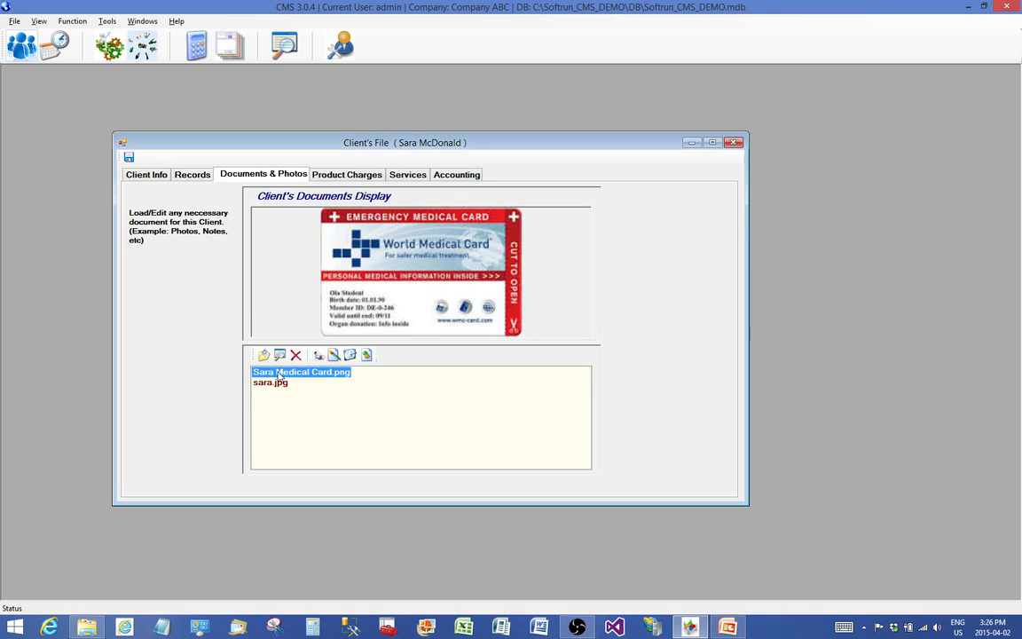
Maximize the client's file and view the portrait photo and medical card enlarged
{"action": "left_click", "coordinate": [713, 143]}
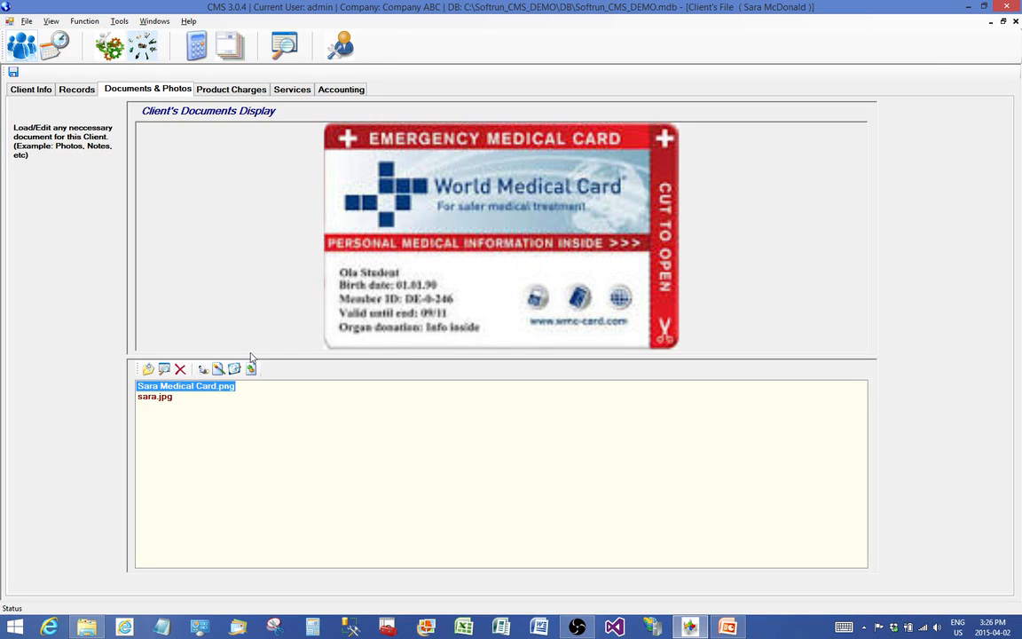
{"action": "left_click", "coordinate": [164, 398]}
{"action": "left_click", "coordinate": [163, 387]}
Restore the client's file to a floating window, and close both it and the Client Files Management window
{"action": "left_click", "coordinate": [1003, 20]}
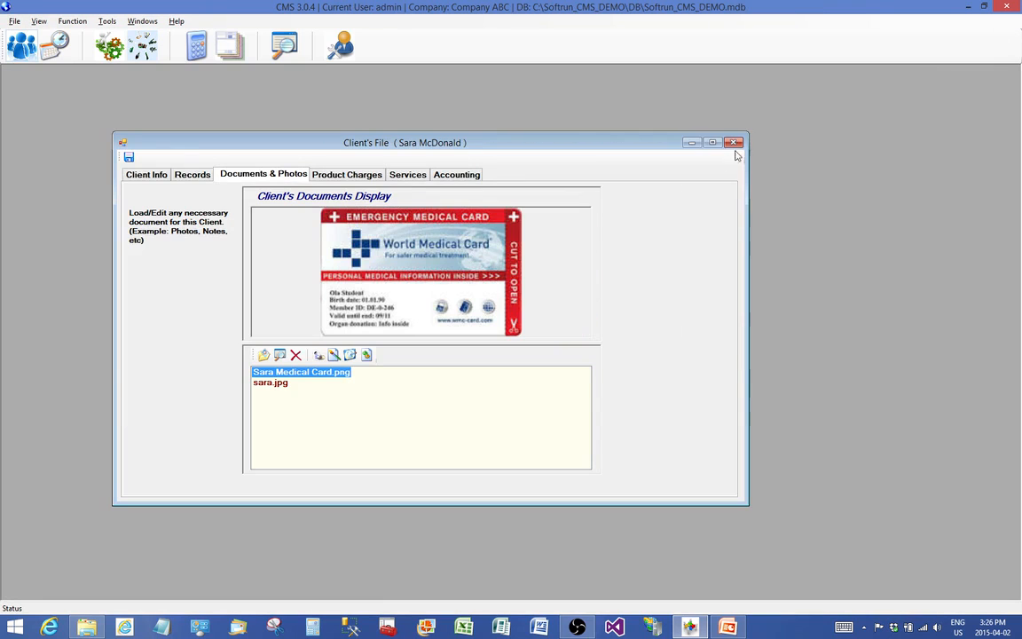
{"action": "left_click", "coordinate": [734, 143]}
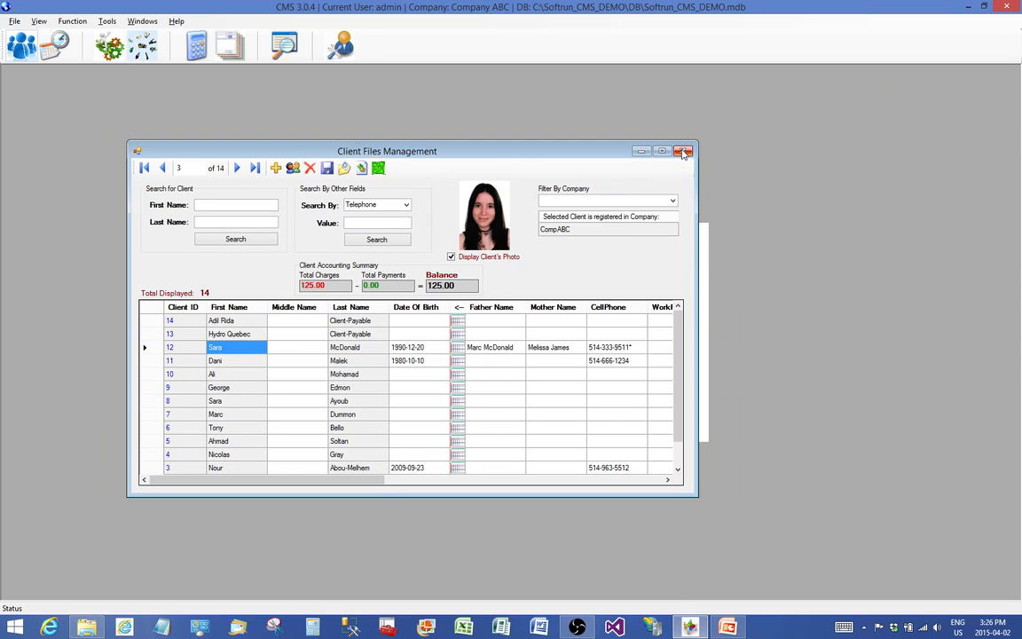
{"action": "left_click", "coordinate": [683, 153]}
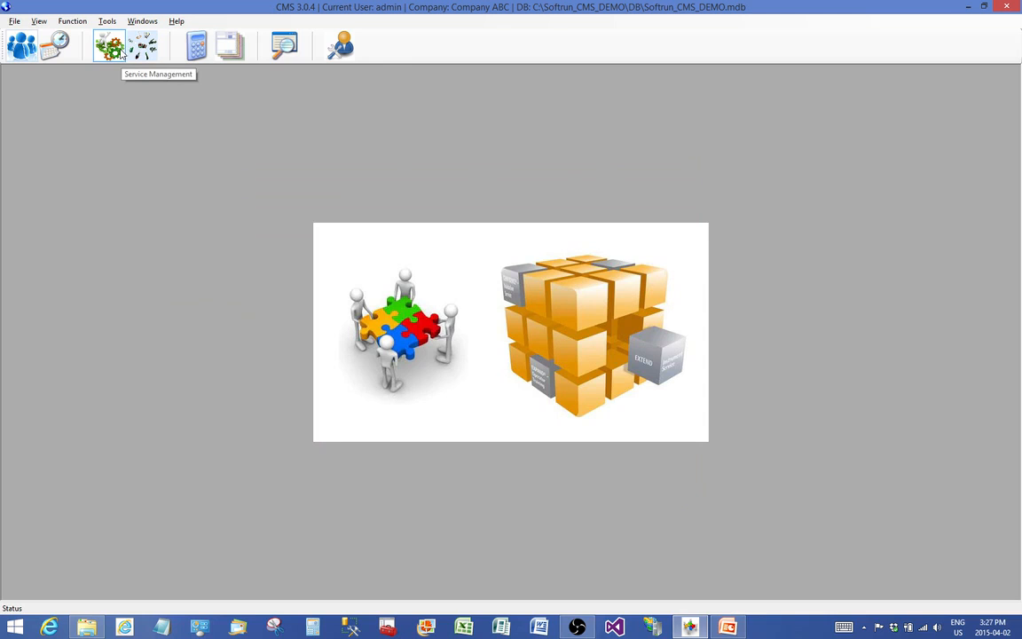
Open Services Management maximized and examine the charges and products of the SchoolTrip, Massage Service, Appointment and General Expenses services
{"action": "left_click", "coordinate": [121, 53]}
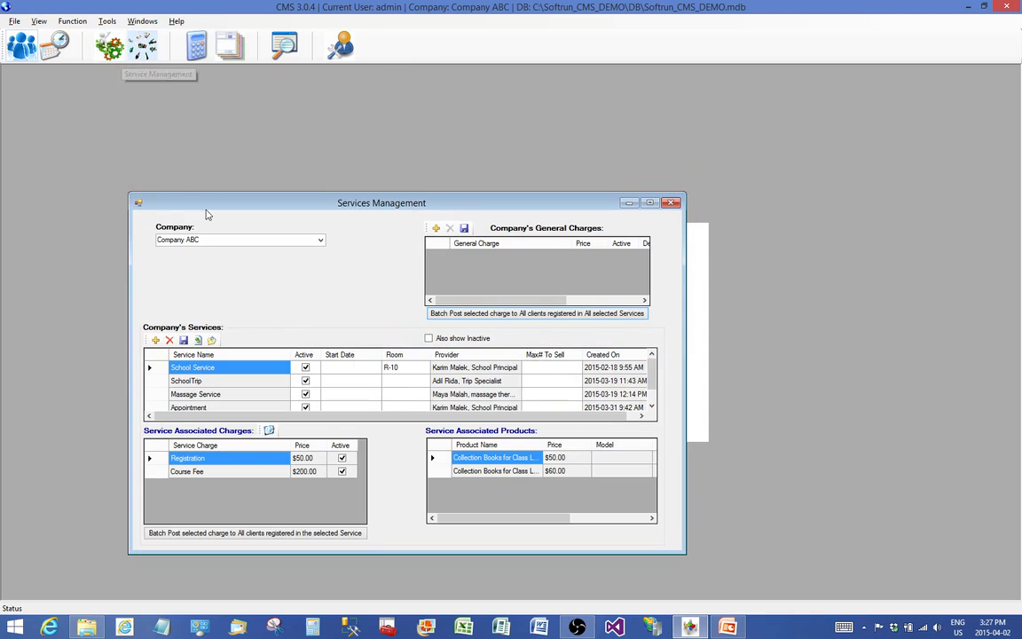
{"action": "double_click", "coordinate": [331, 206]}
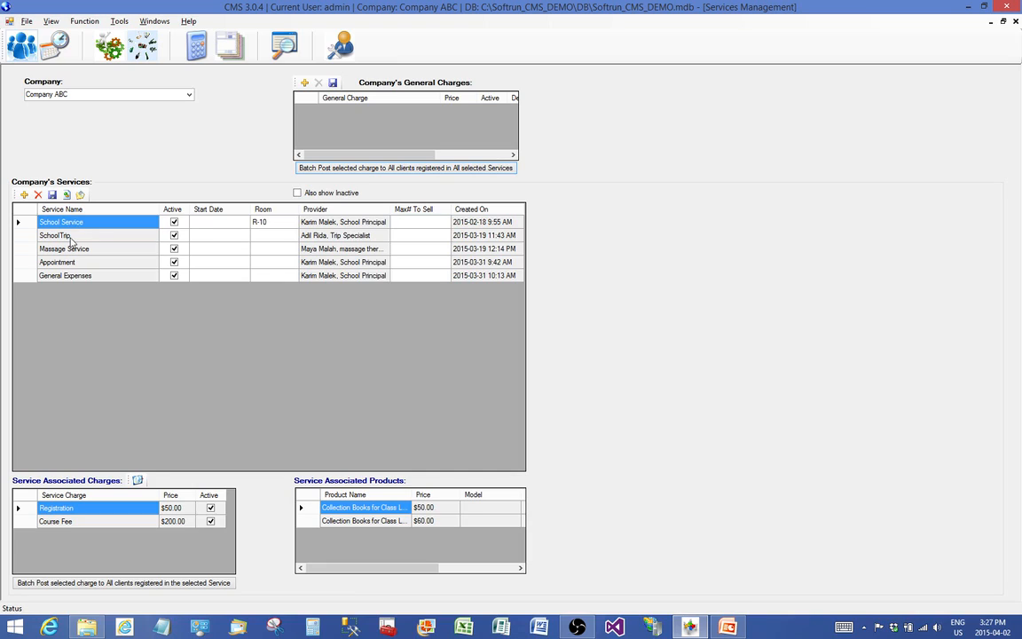
{"action": "left_click", "coordinate": [68, 235]}
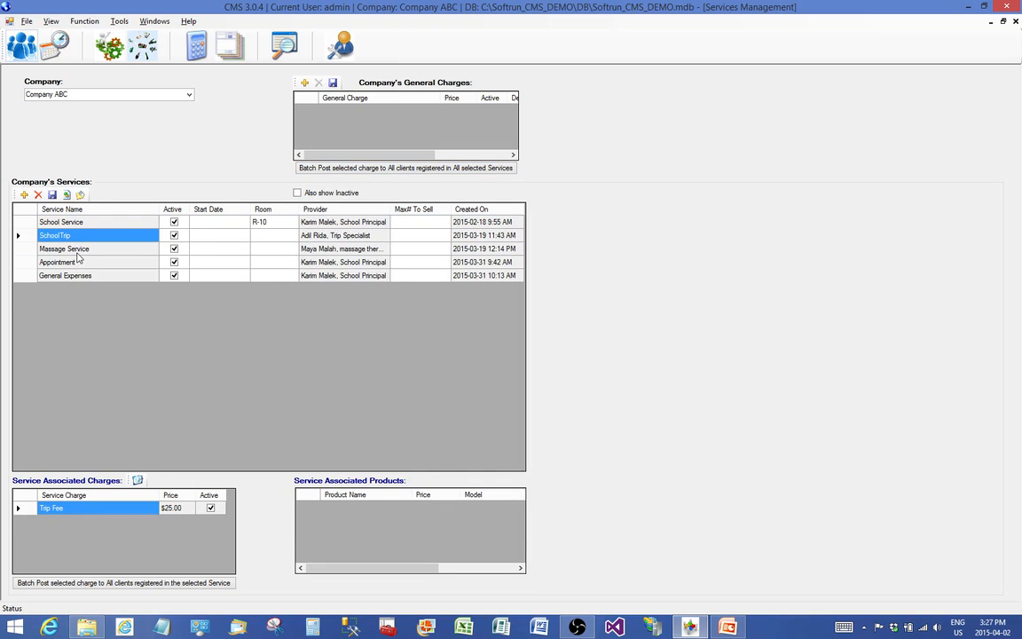
{"action": "left_click", "coordinate": [76, 250]}
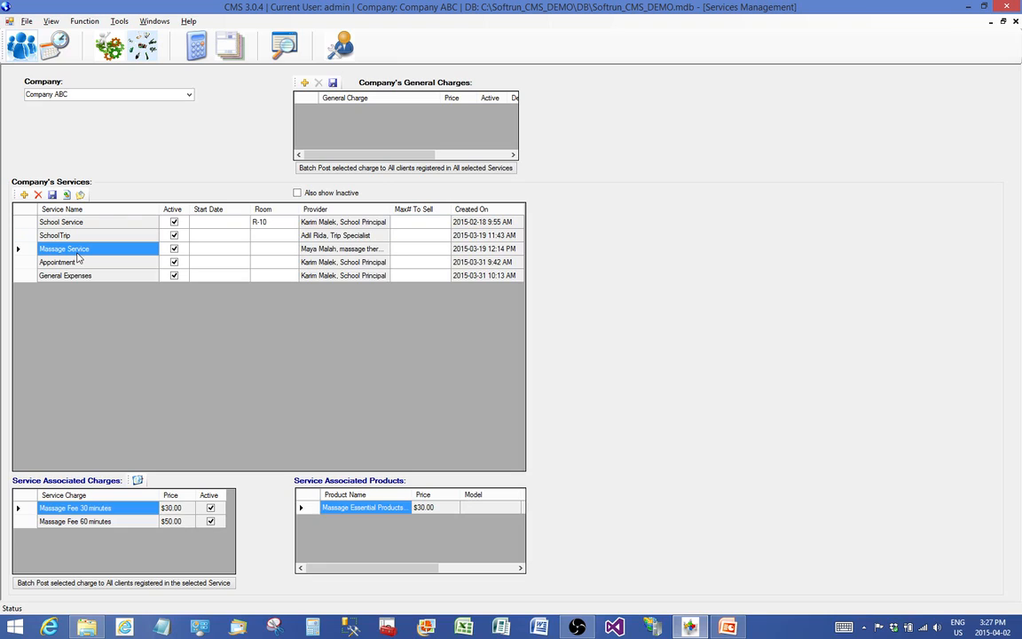
{"action": "left_click", "coordinate": [75, 264]}
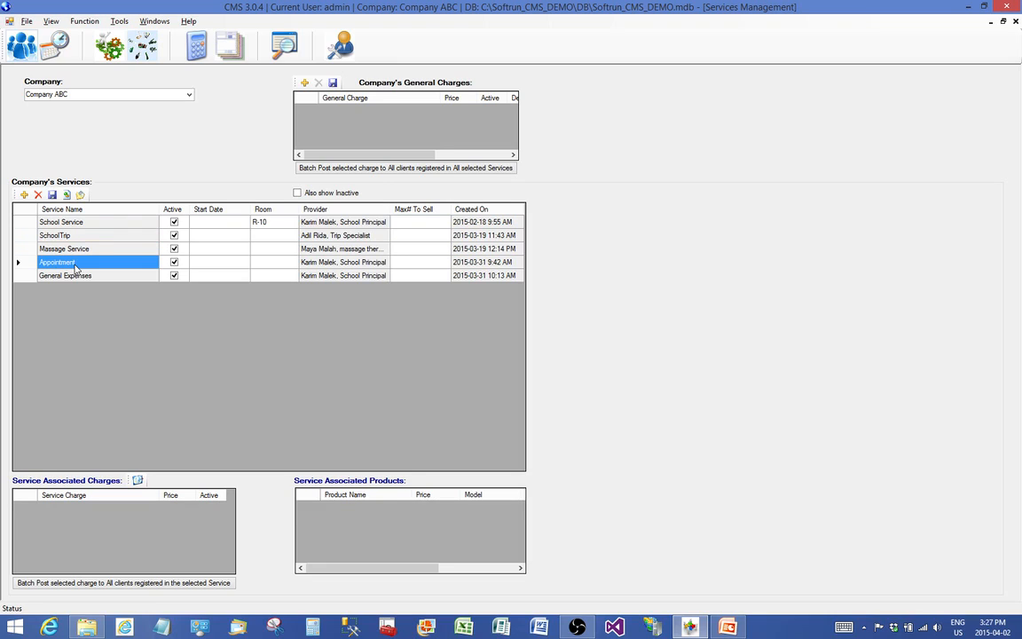
{"action": "left_click", "coordinate": [76, 277]}
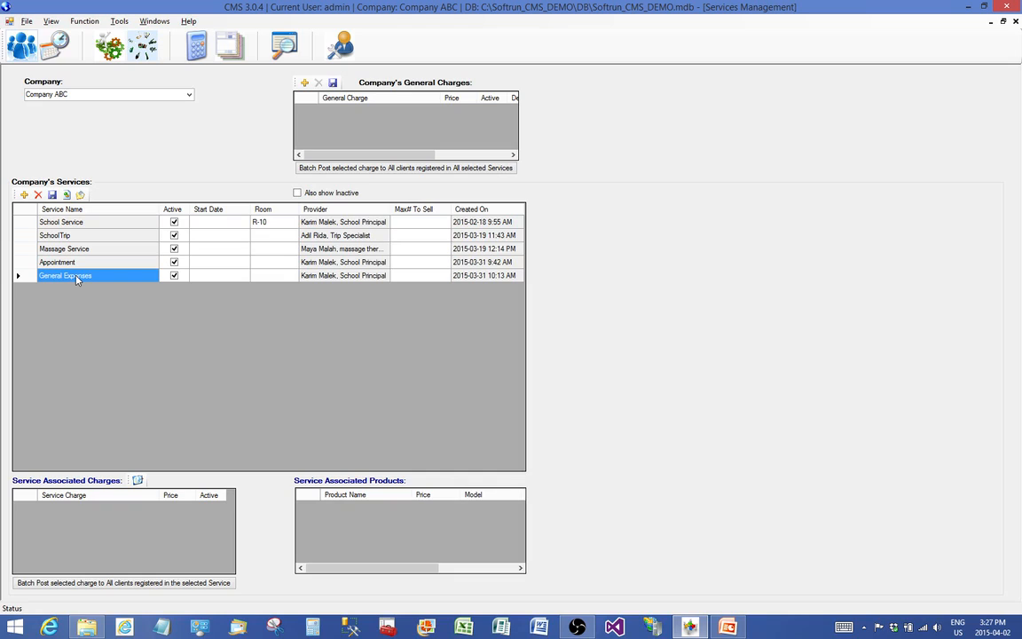
Go back through the Appointment and SchoolTrip services to School Service and select its Course Fee charge
{"action": "left_click", "coordinate": [72, 264]}
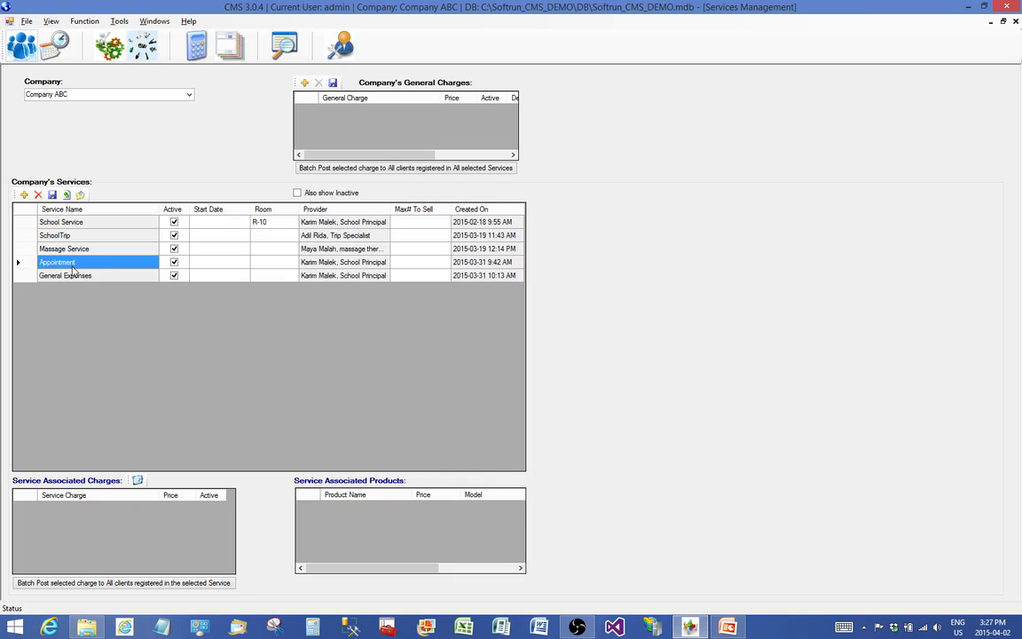
{"action": "left_click", "coordinate": [72, 237]}
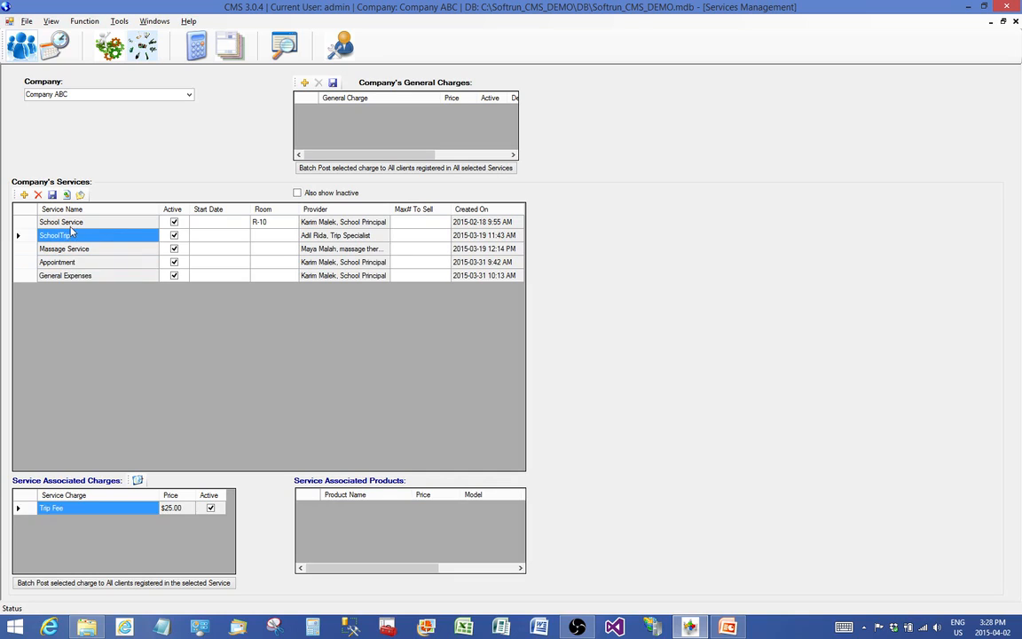
{"action": "left_click", "coordinate": [71, 224]}
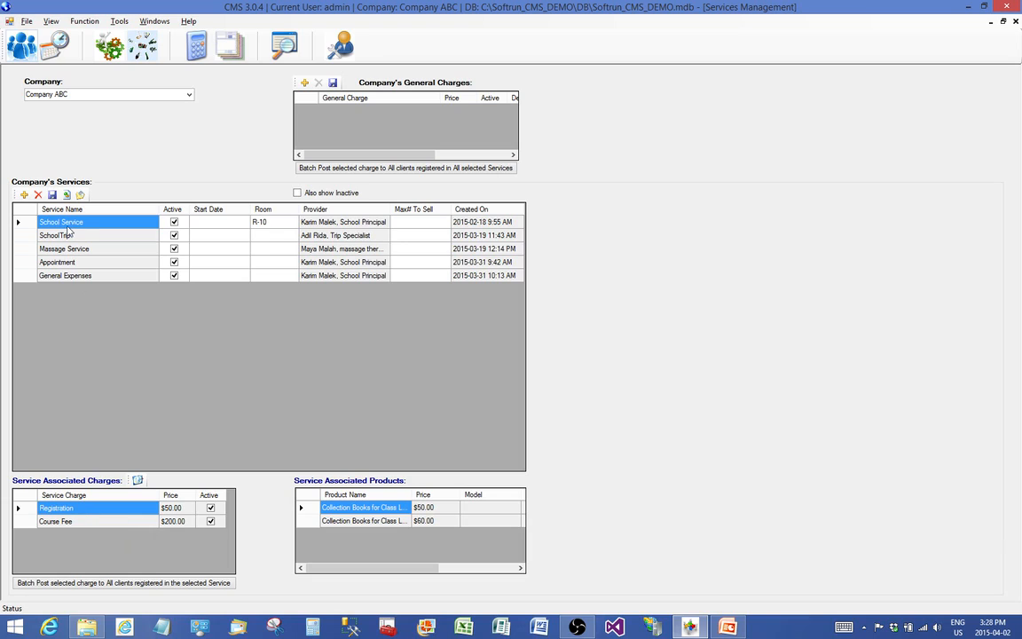
{"action": "left_click", "coordinate": [73, 525]}
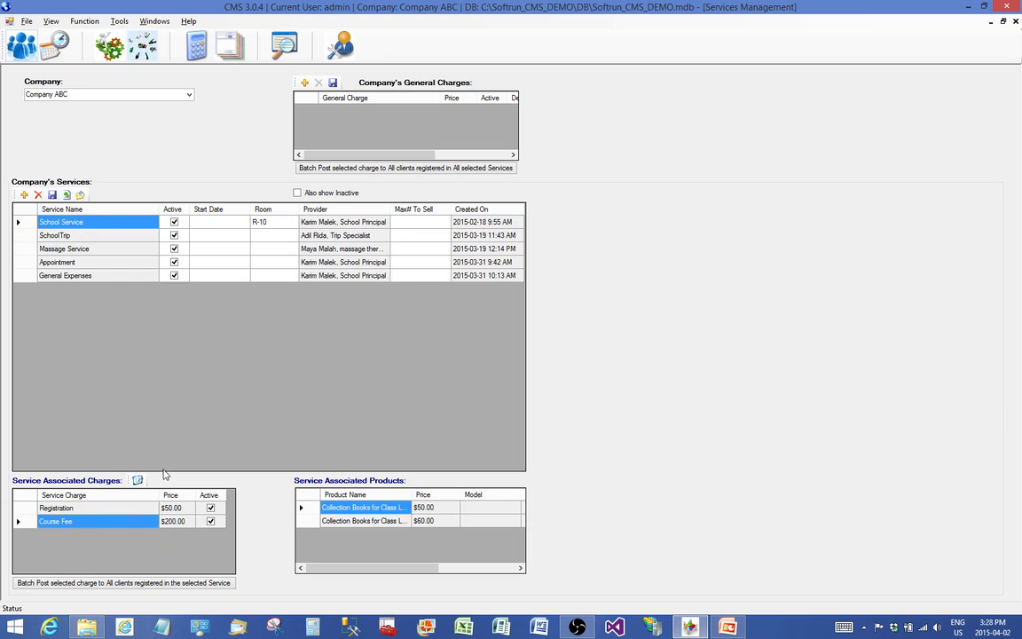
Review the charges, products and groups in the School Service file, and close the file and Services Management
{"action": "double_click", "coordinate": [99, 225]}
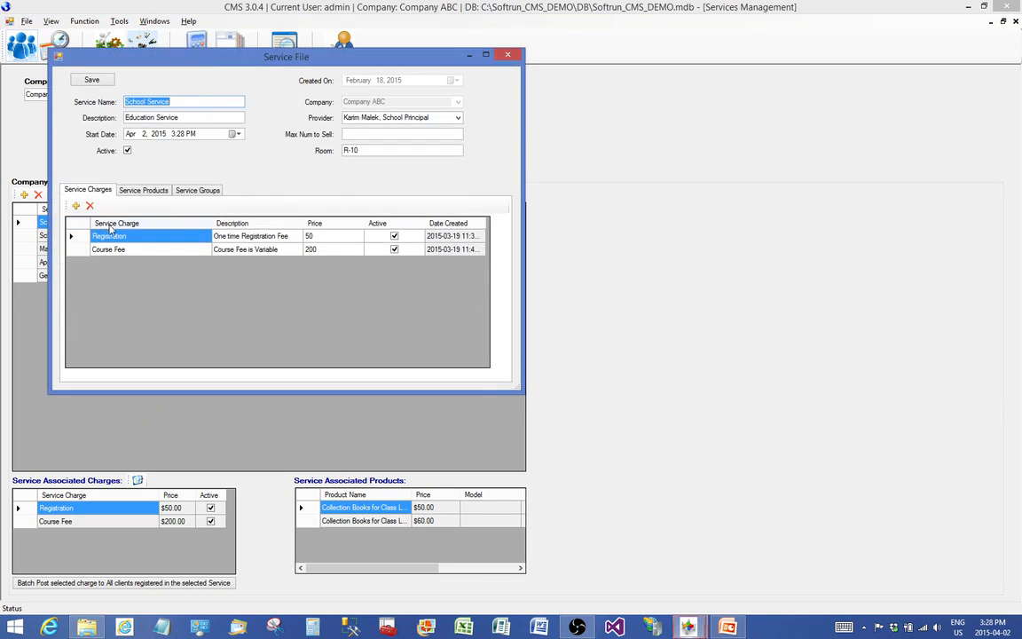
{"action": "left_click_drag", "start_coordinate": [342, 67], "coordinate": [441, 123]}
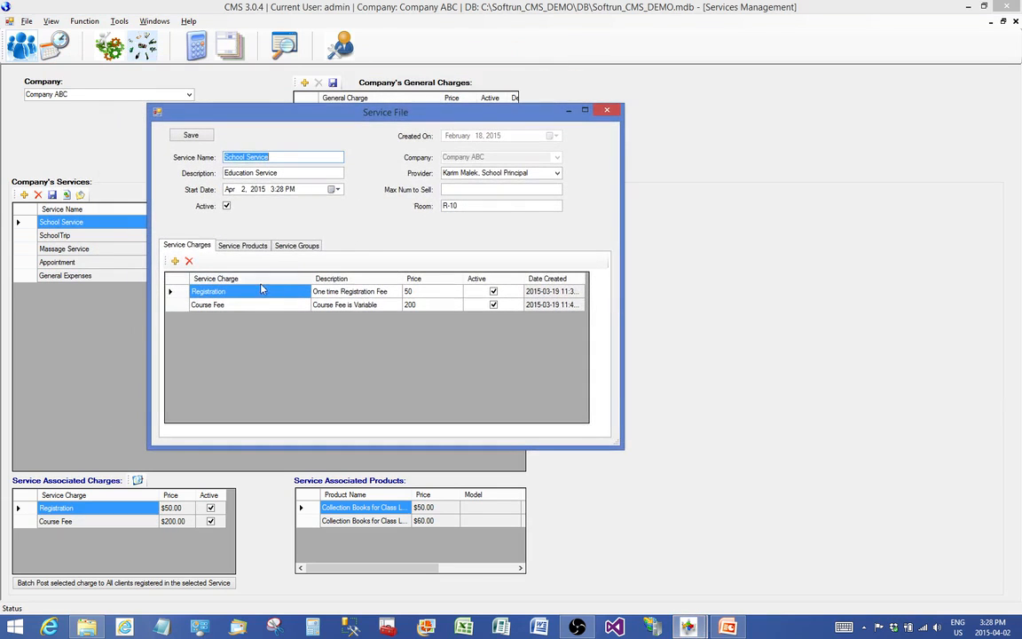
{"action": "left_click", "coordinate": [239, 245]}
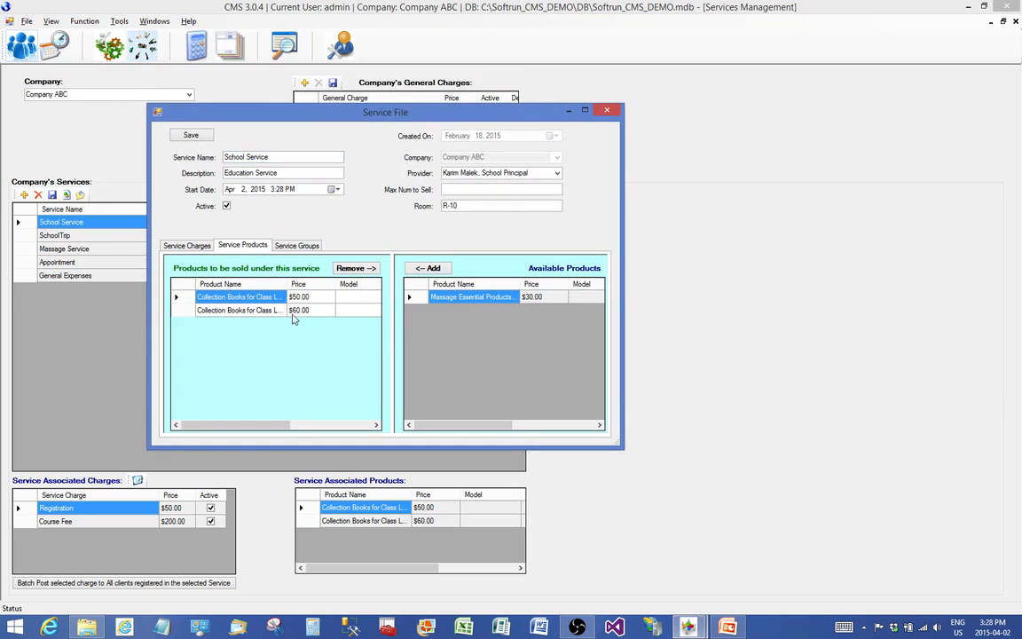
{"action": "left_click", "coordinate": [298, 246]}
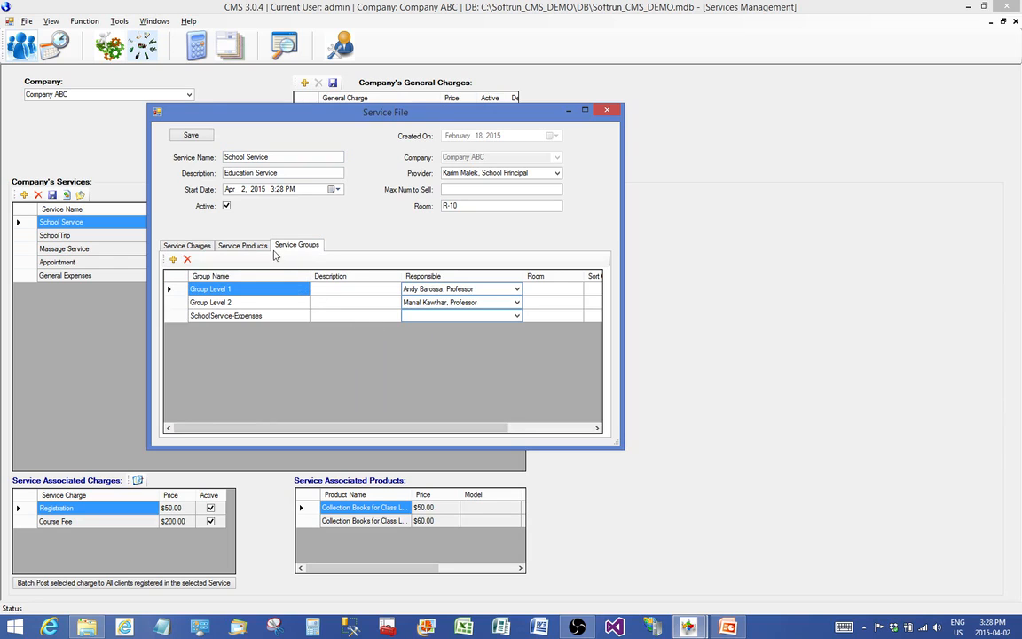
{"action": "left_click", "coordinate": [605, 110]}
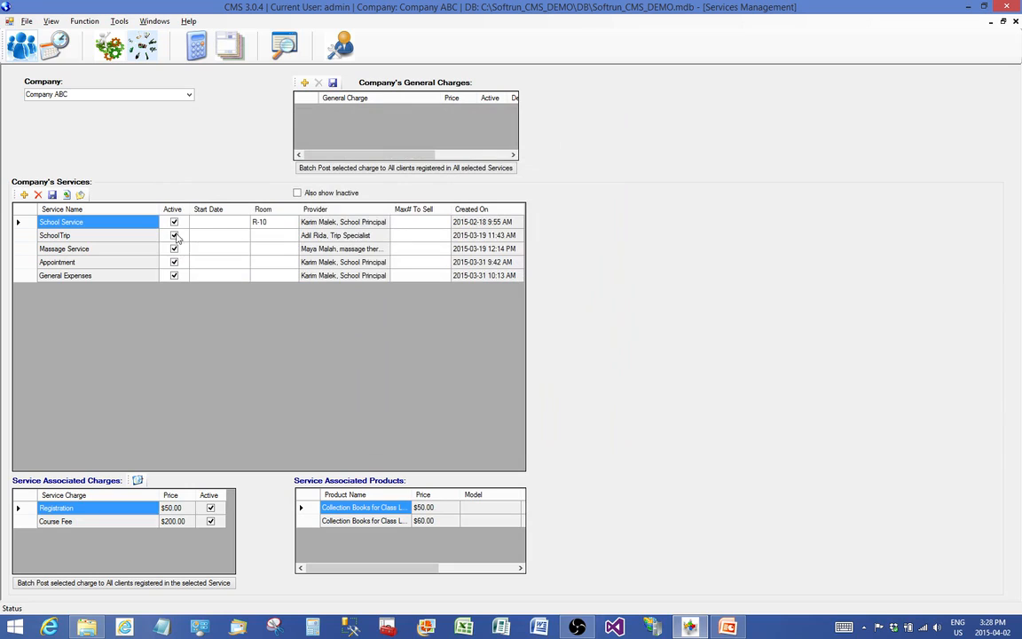
{"action": "left_click", "coordinate": [1015, 21]}
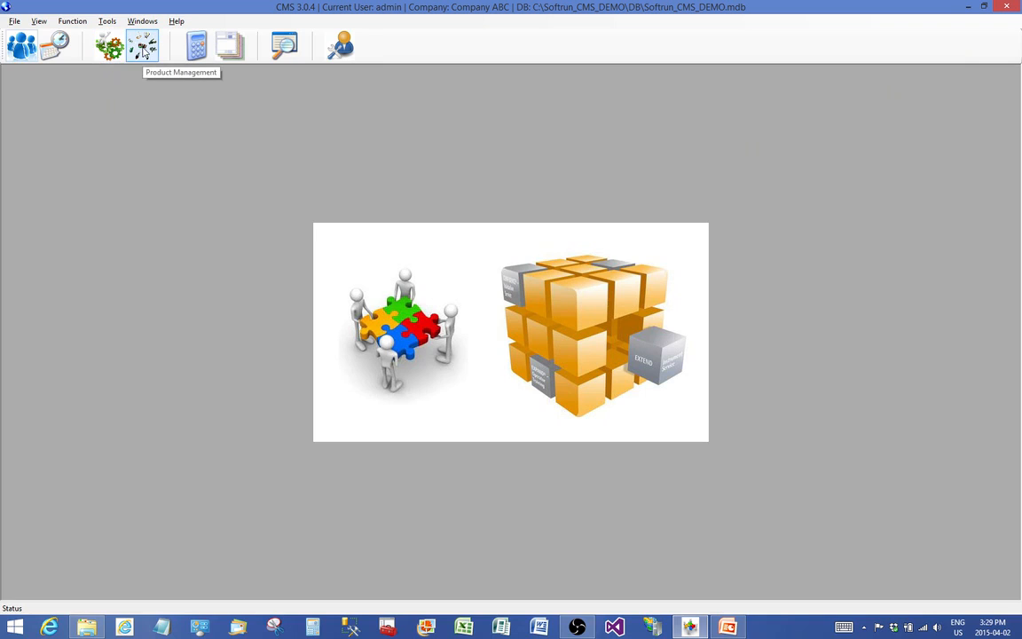
Open the product list from Product Management, widen the Product Name column to read the full names, and close the list
{"action": "left_click", "coordinate": [145, 49]}
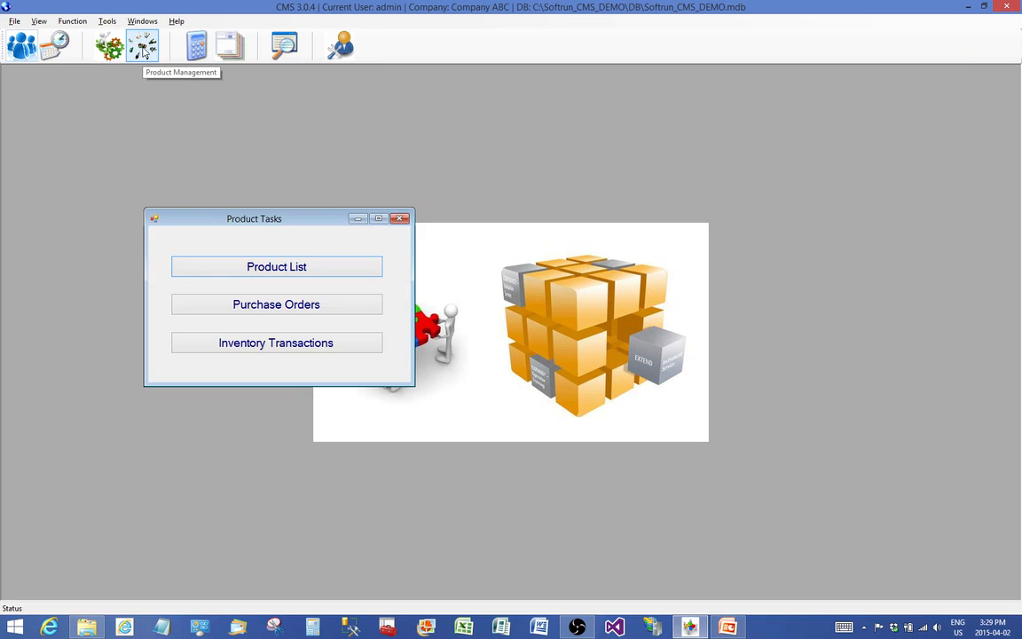
{"action": "left_click", "coordinate": [284, 274]}
{"action": "left_click_drag", "start_coordinate": [359, 239], "coordinate": [457, 240]}
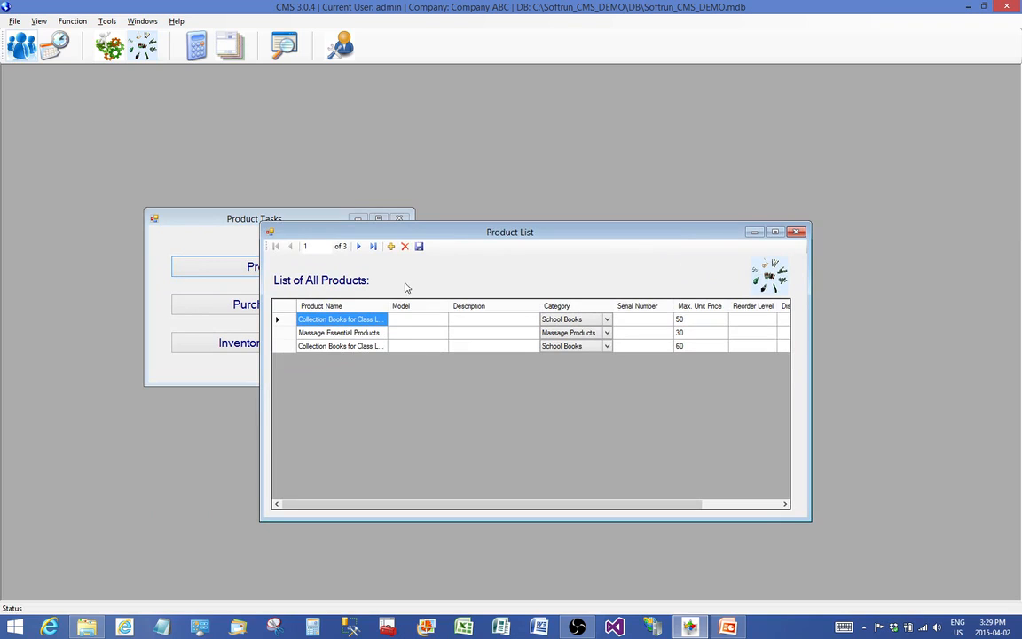
{"action": "left_click_drag", "start_coordinate": [388, 302], "coordinate": [434, 302]}
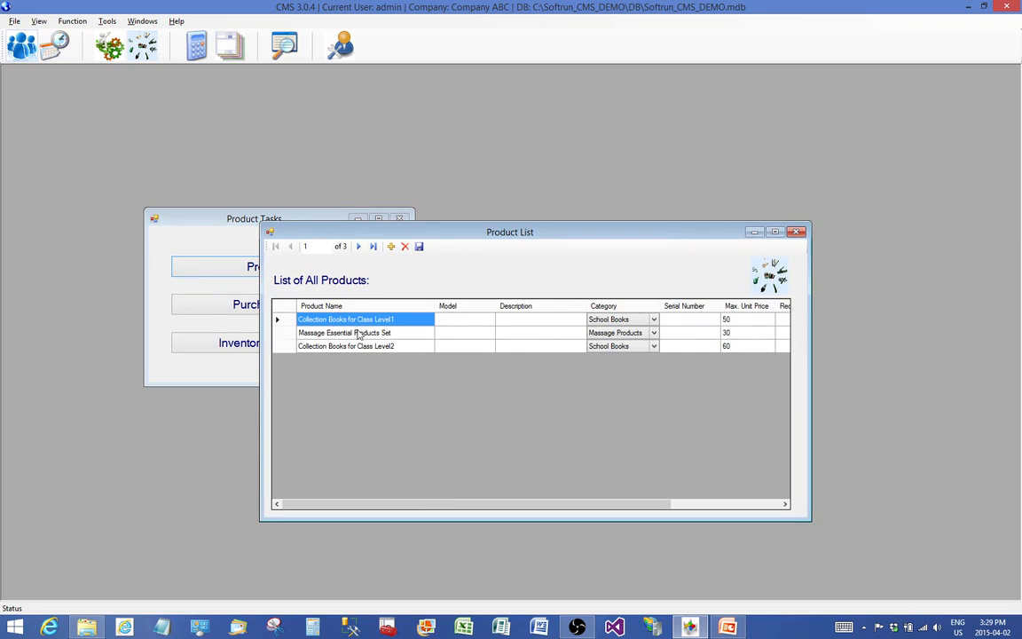
{"action": "left_click", "coordinate": [795, 232]}
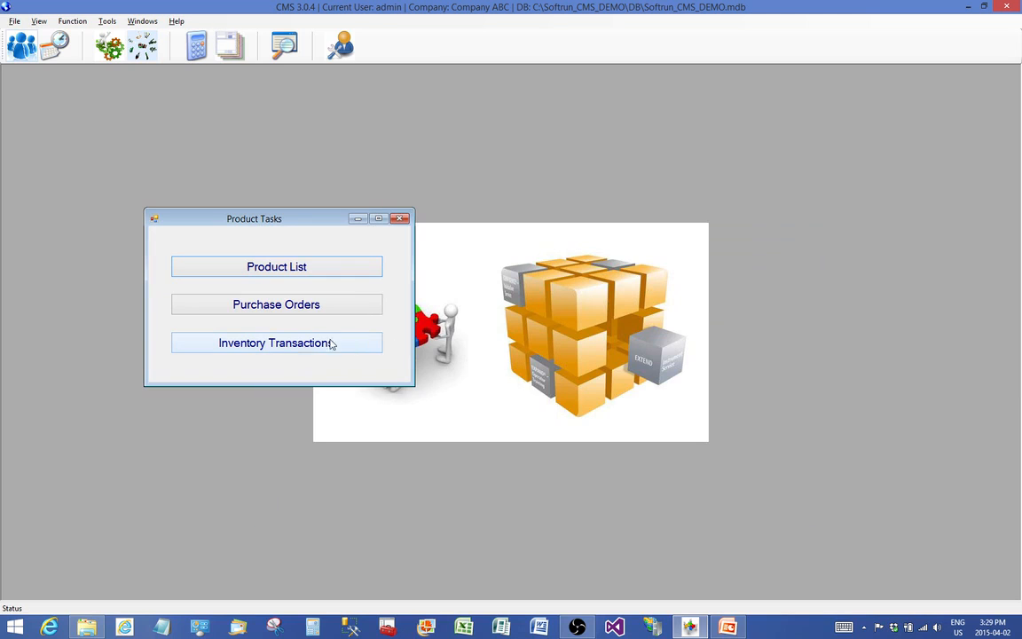
View the product purchase orders window, close it, and open the inventory transactions
{"action": "left_click", "coordinate": [275, 311]}
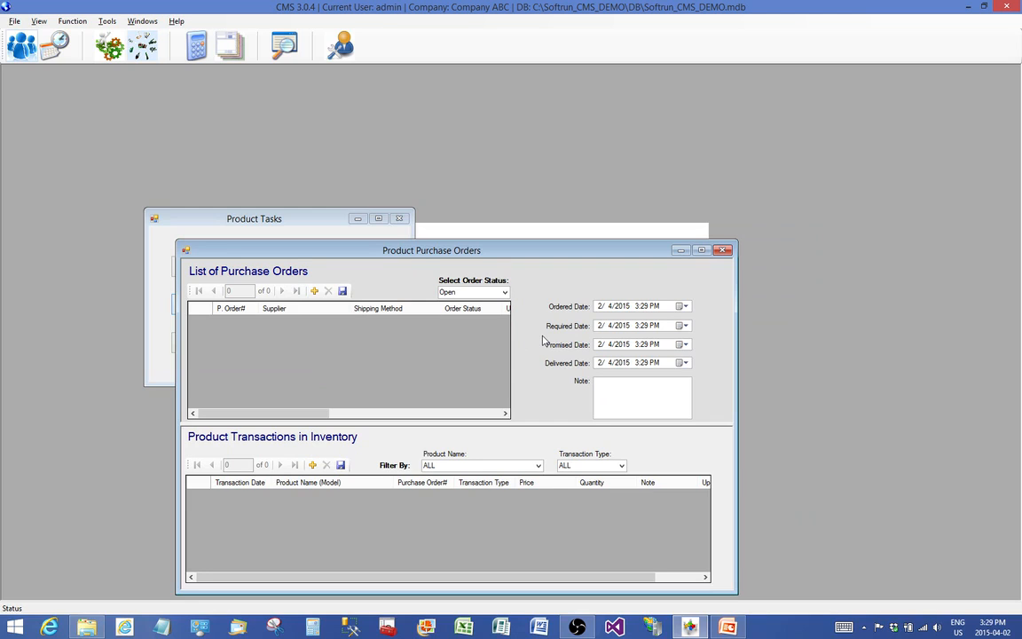
{"action": "left_click", "coordinate": [723, 254]}
{"action": "left_click", "coordinate": [253, 347]}
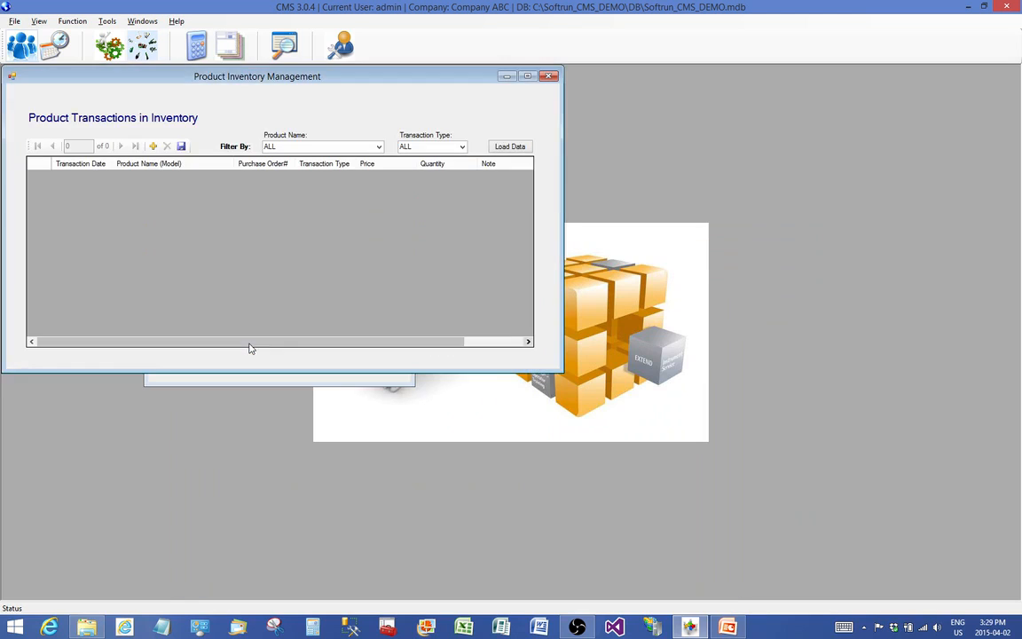
Load all product inventory transactions for review, and close the inventory window and Product Tasks
{"action": "left_click", "coordinate": [502, 147]}
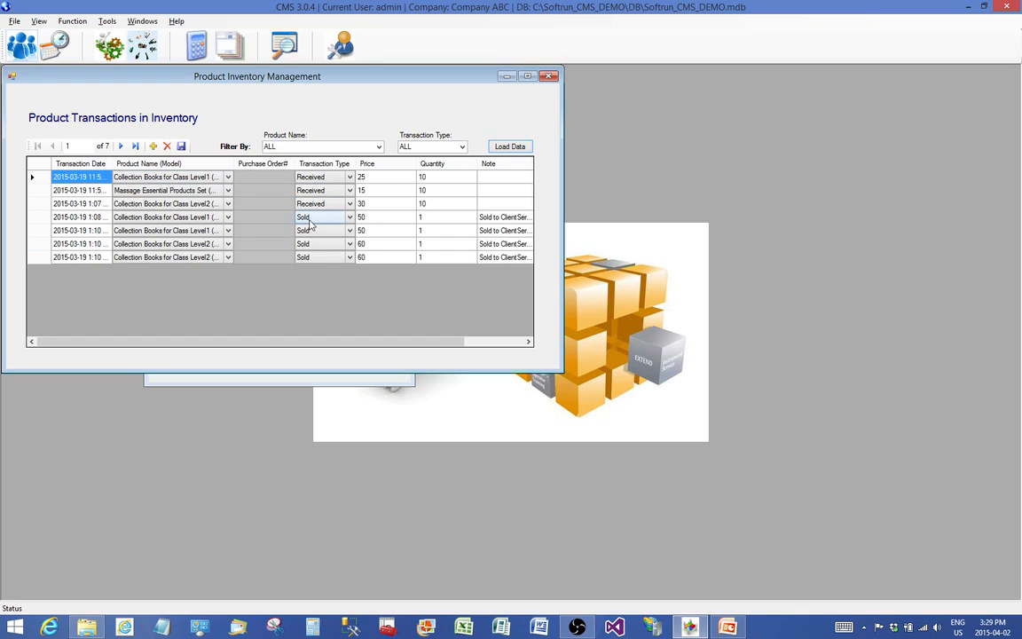
{"action": "left_click", "coordinate": [549, 76]}
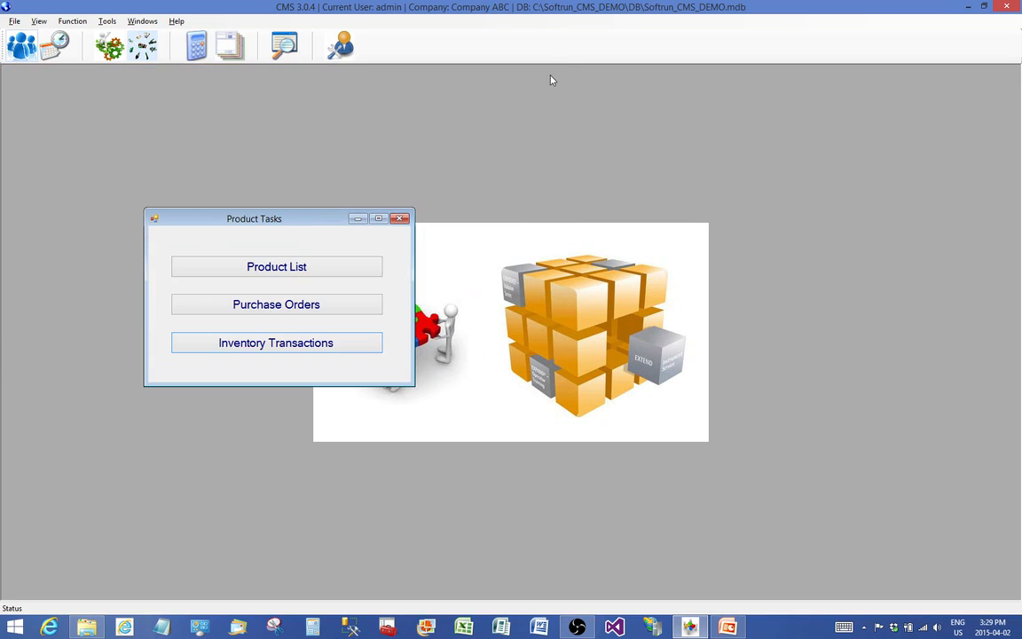
{"action": "left_click", "coordinate": [399, 218]}
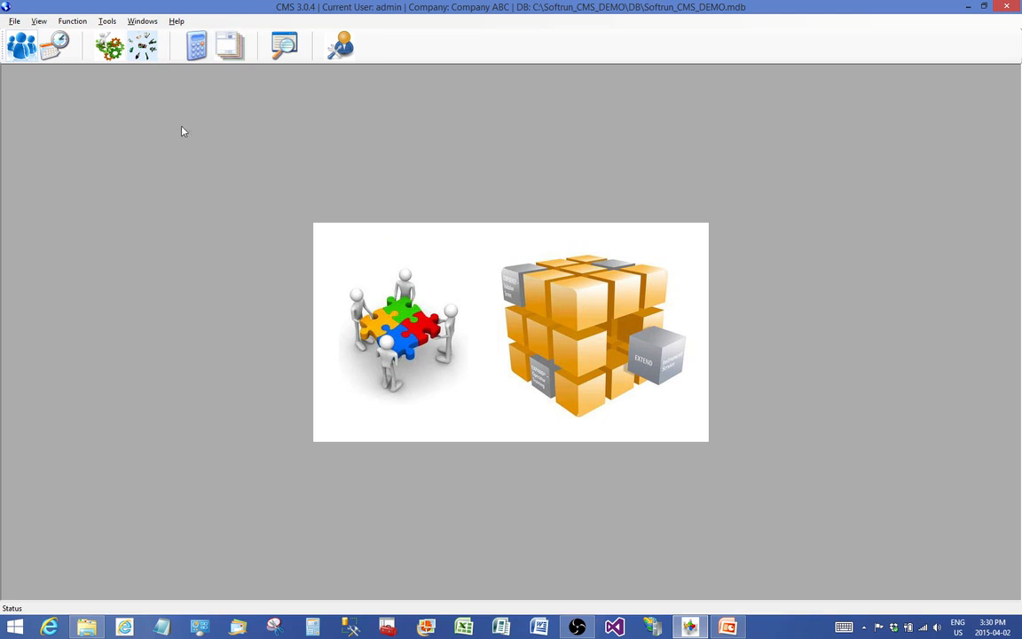
Open the client service registrations and examine the clients and services of the School Service registrations
{"action": "left_click", "coordinate": [65, 55]}
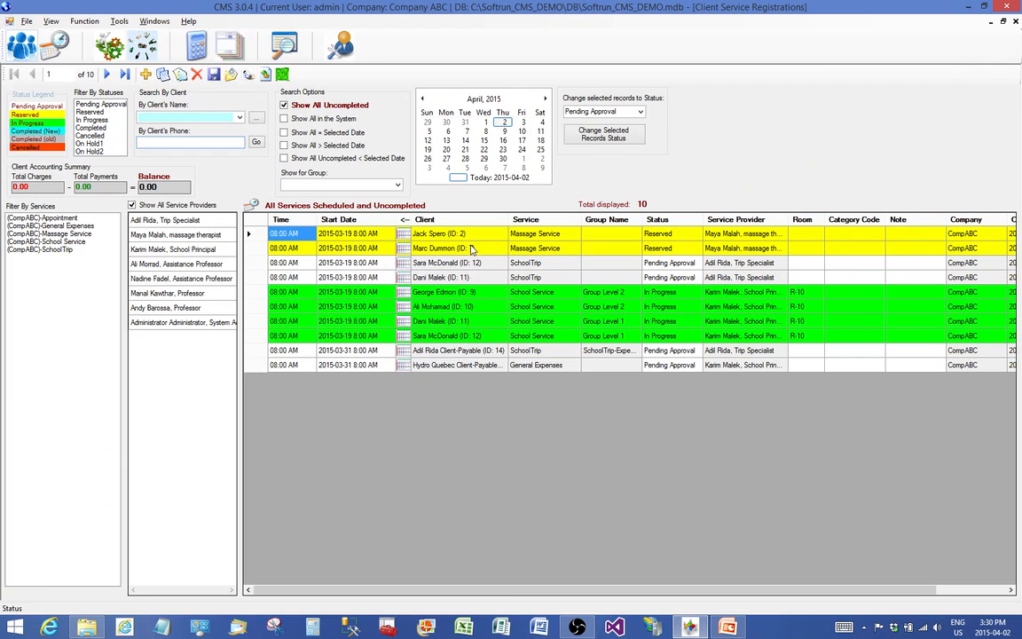
{"action": "left_click", "coordinate": [539, 295]}
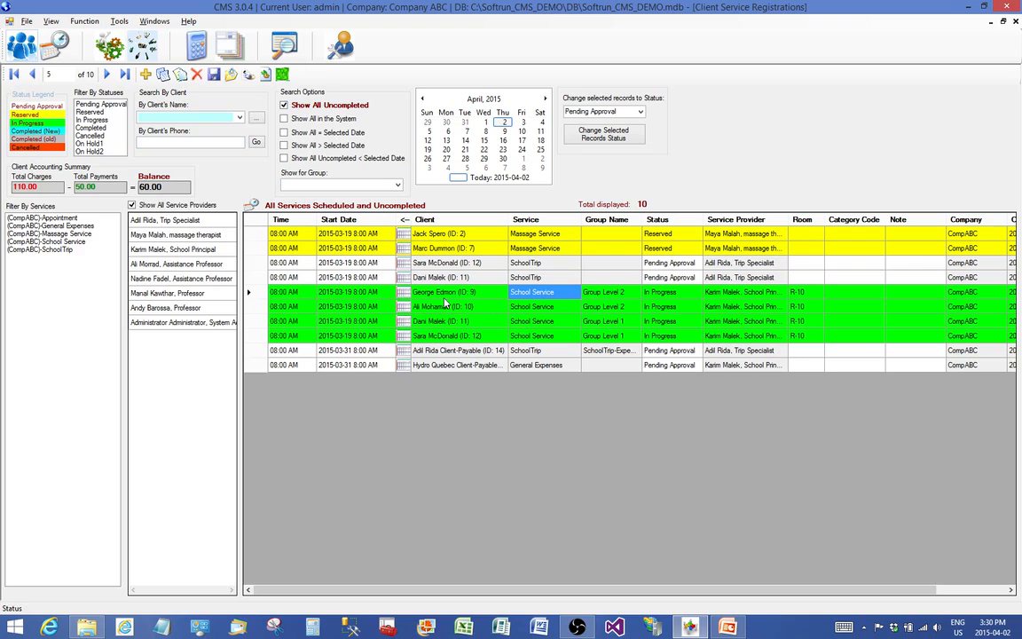
{"action": "key", "text": "Left"}
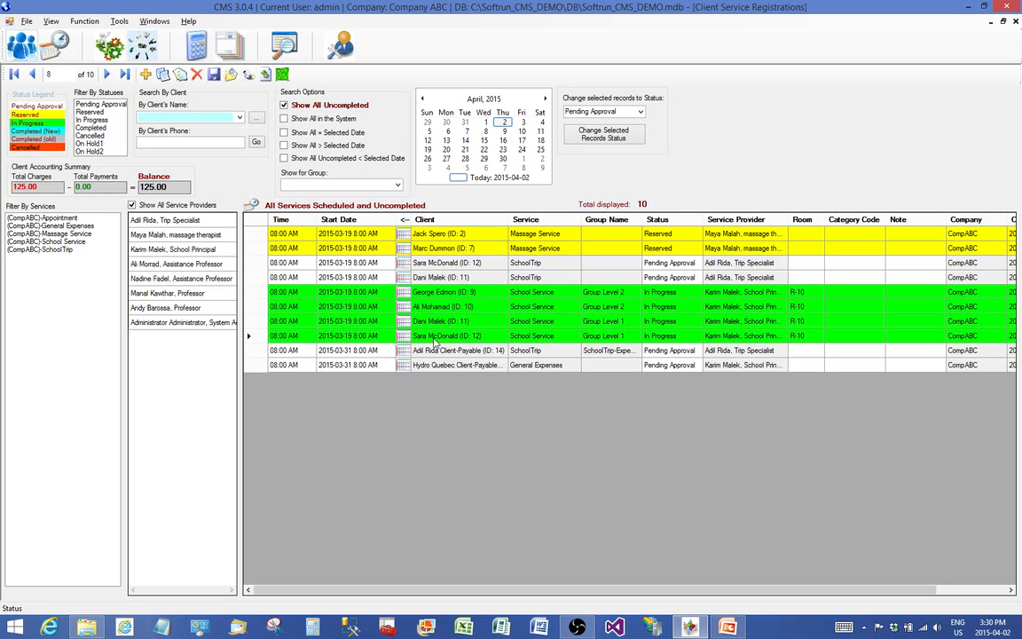
{"action": "left_click", "coordinate": [461, 337]}
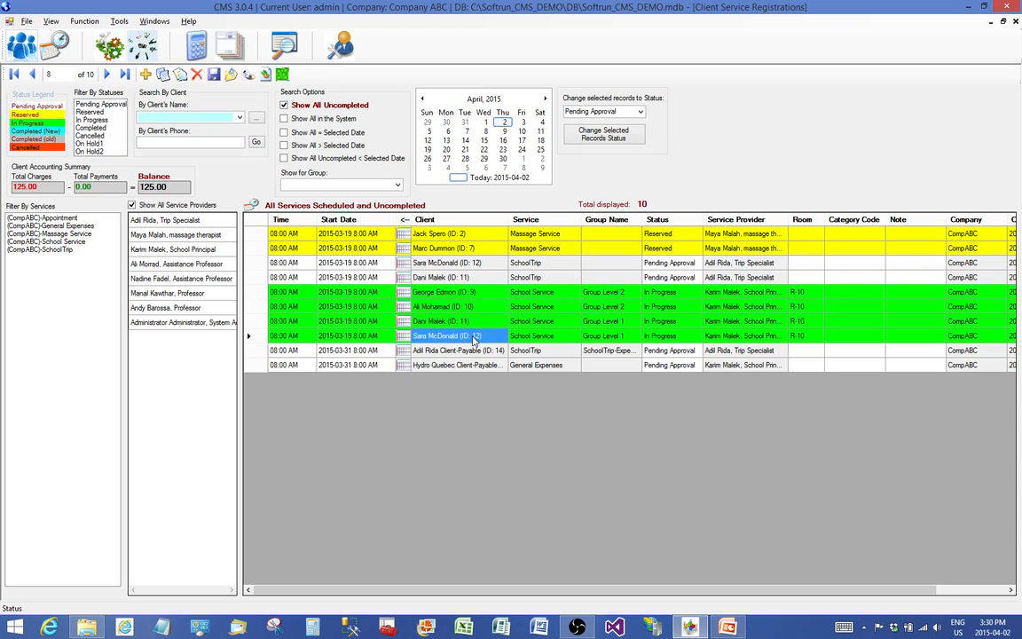
{"action": "left_click", "coordinate": [546, 339]}
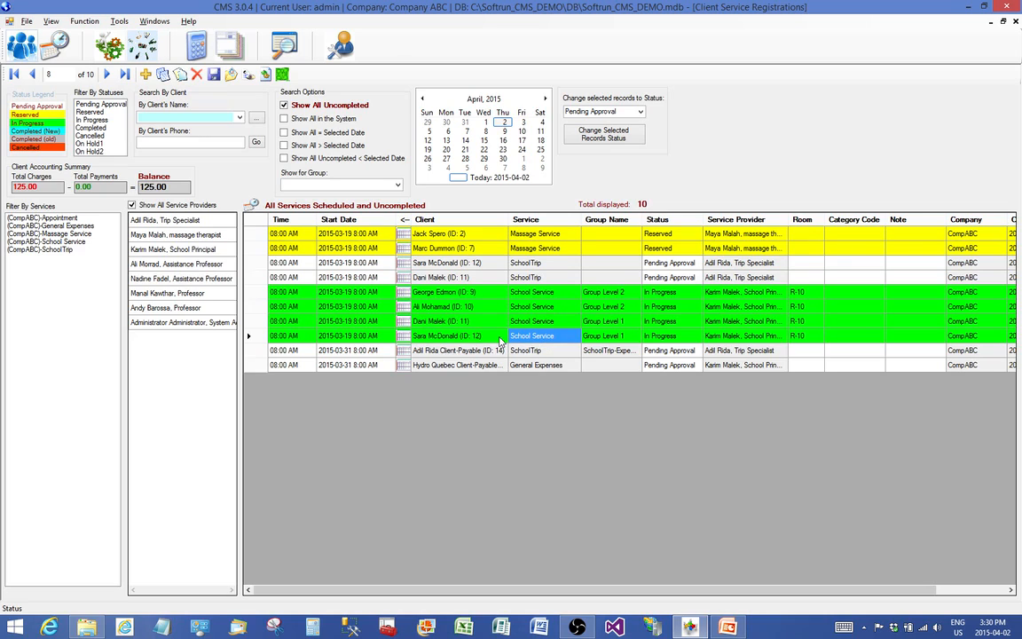
{"action": "left_click", "coordinate": [498, 295]}
{"action": "left_click", "coordinate": [495, 307]}
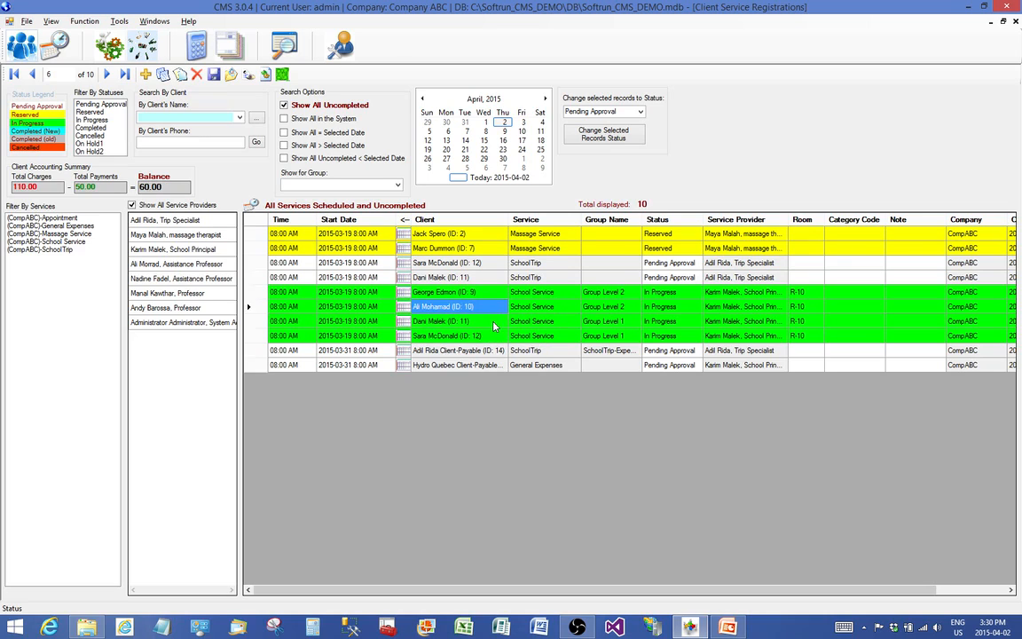
{"action": "left_click", "coordinate": [493, 321]}
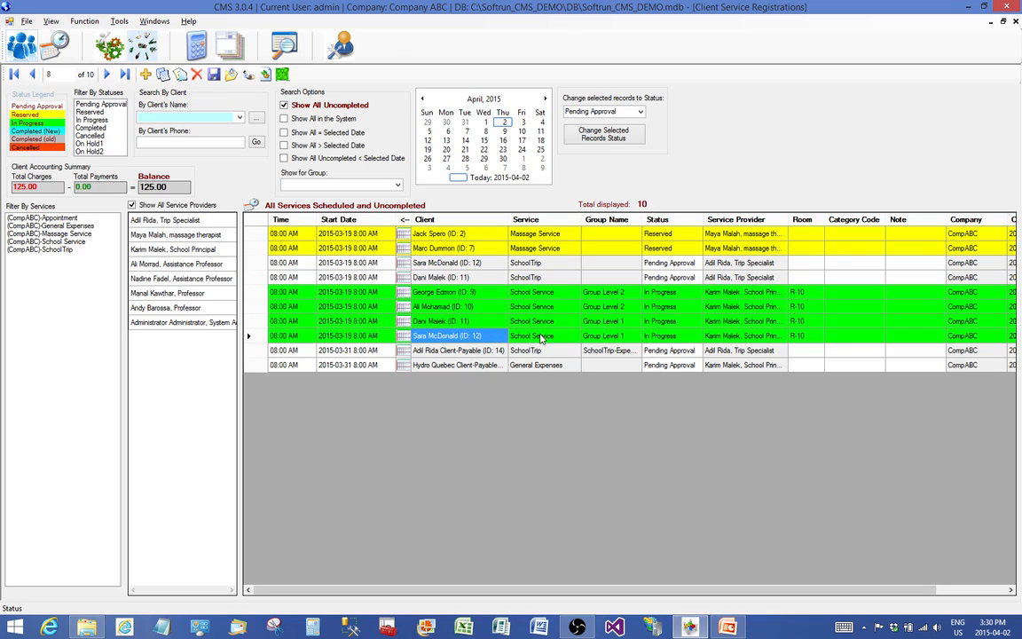
{"action": "left_click", "coordinate": [532, 321]}
{"action": "left_click", "coordinate": [538, 294]}
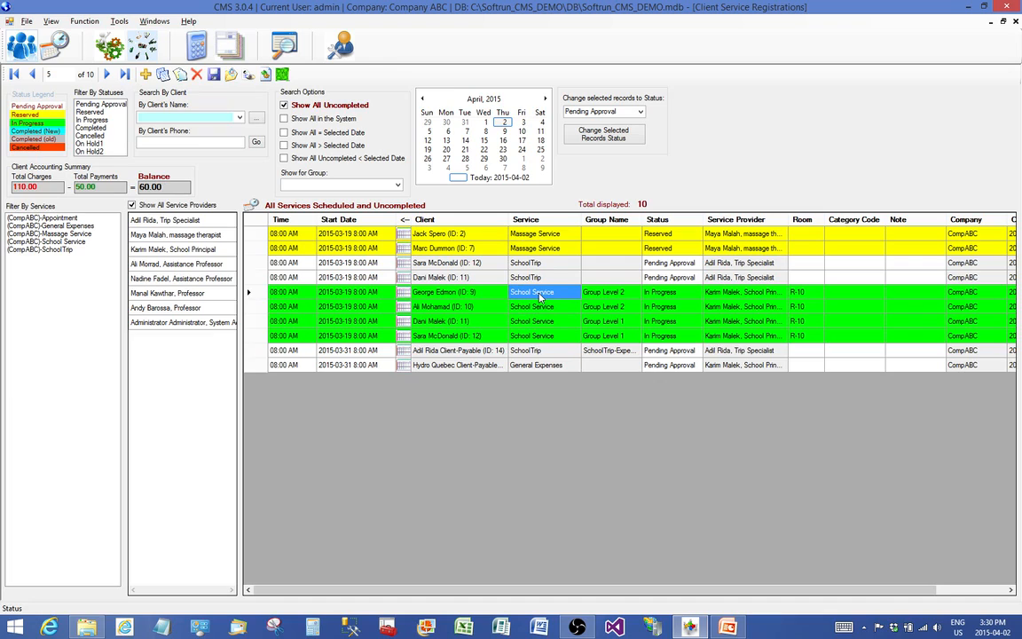
Examine the statuses of the School Service and Massage Service registrations and compare them with the status colour legend
{"action": "left_click", "coordinate": [669, 296]}
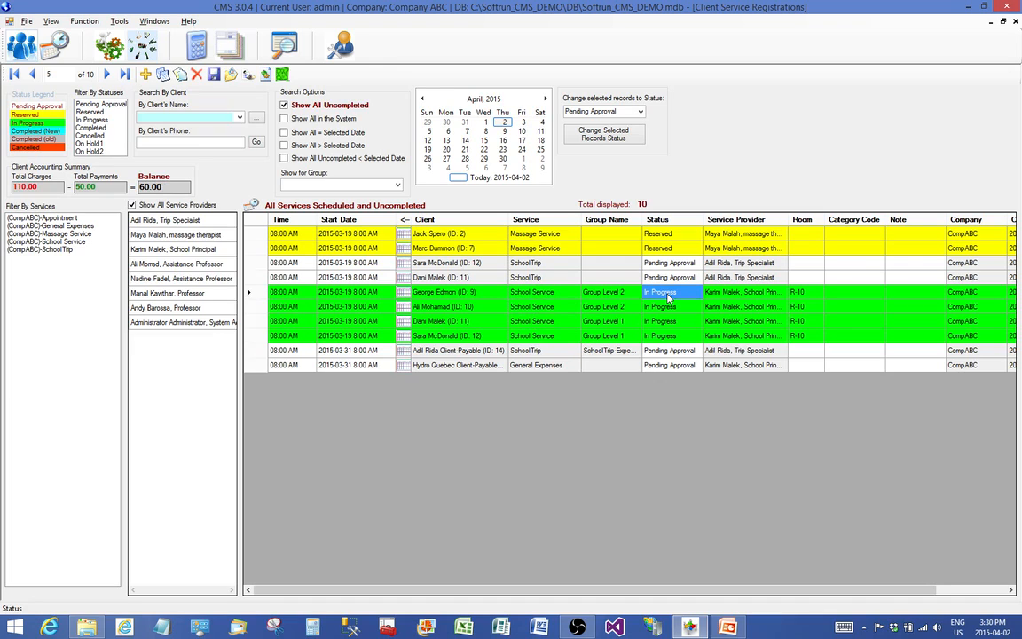
{"action": "key", "text": "Down"}
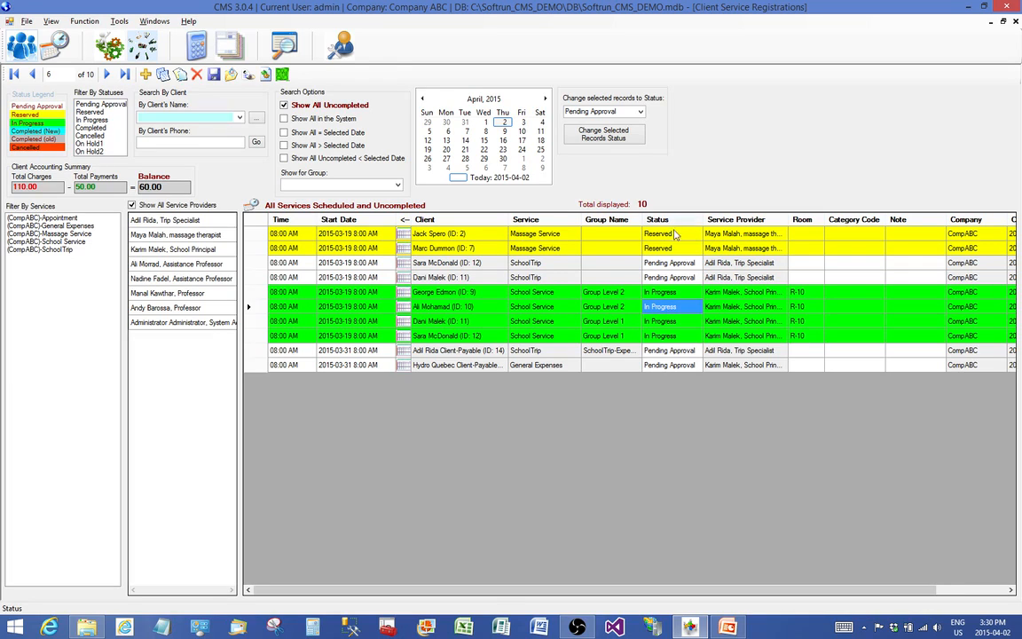
{"action": "left_click", "coordinate": [669, 308]}
{"action": "key", "text": "Down"}
{"action": "key", "text": "Down"}
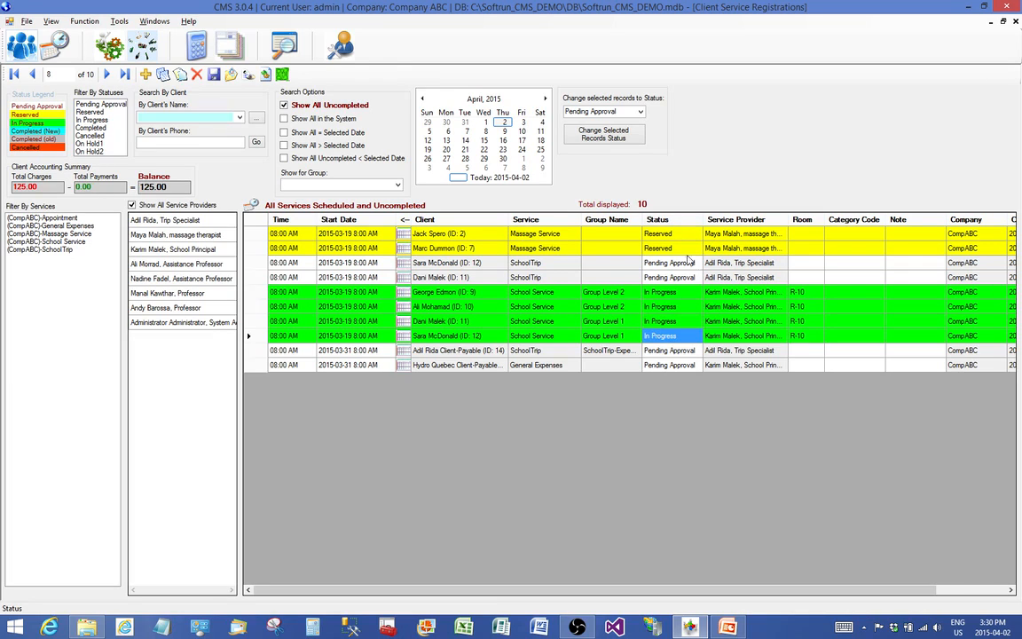
{"action": "left_click", "coordinate": [667, 250]}
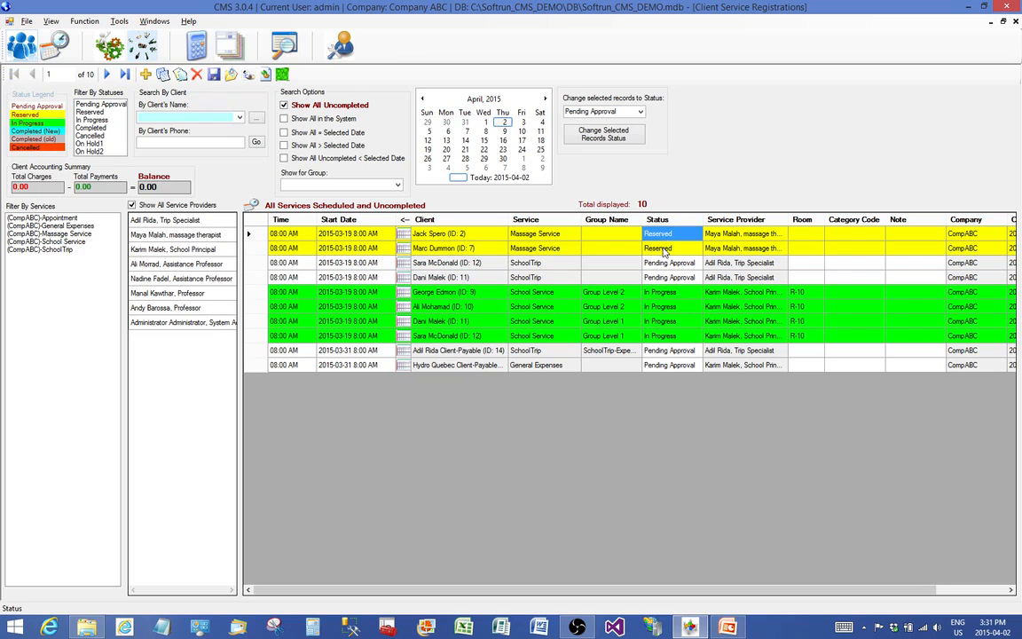
{"action": "left_click", "coordinate": [665, 294]}
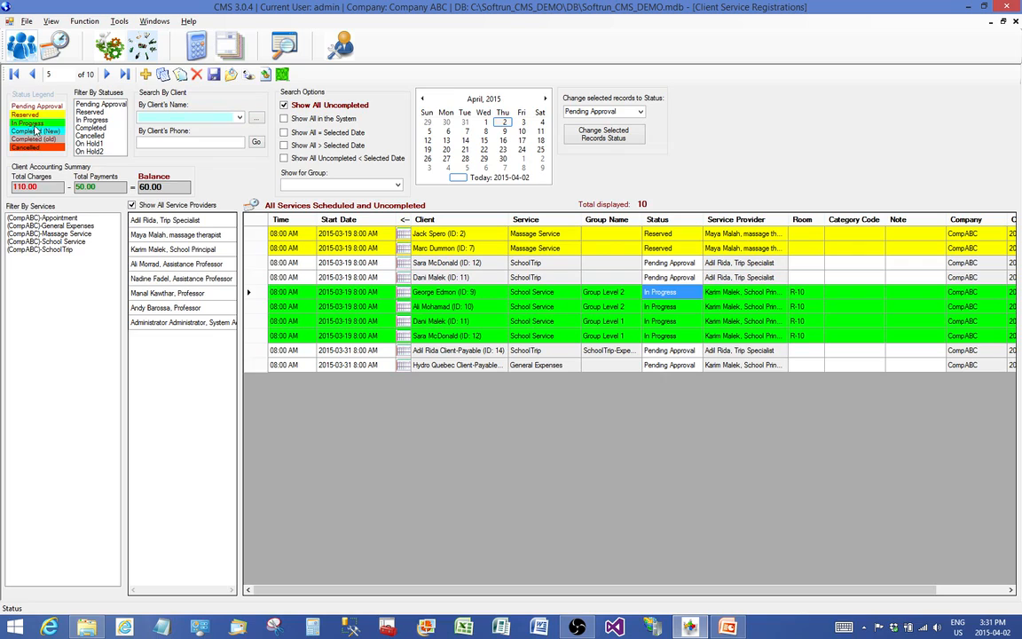
Filter the registrations by In Progress, add Reserved to the filter, and clear both status filters
{"action": "left_click", "coordinate": [97, 119]}
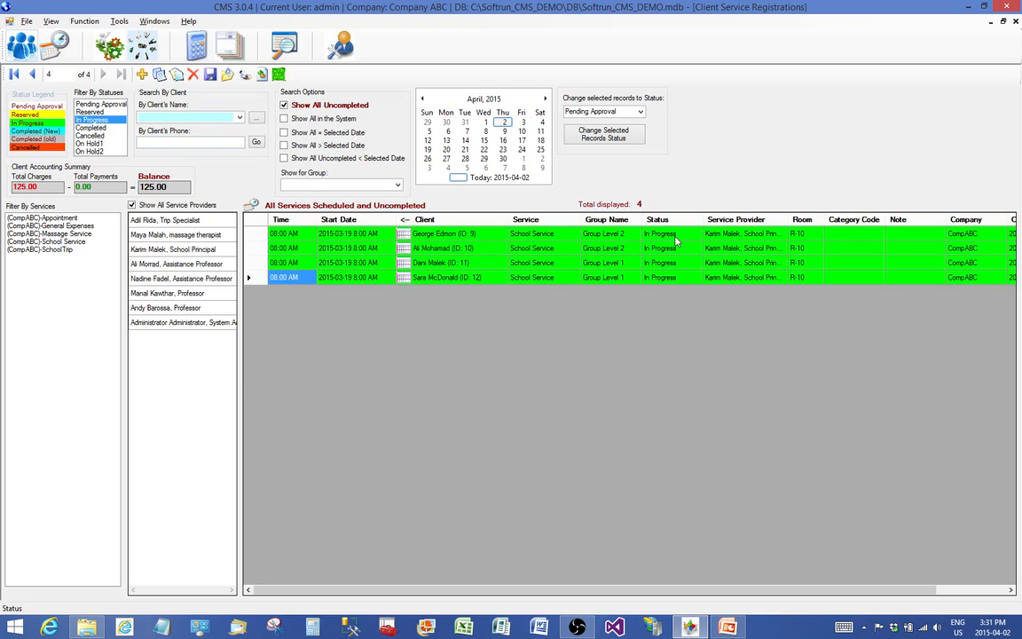
{"action": "left_click", "coordinate": [92, 111]}
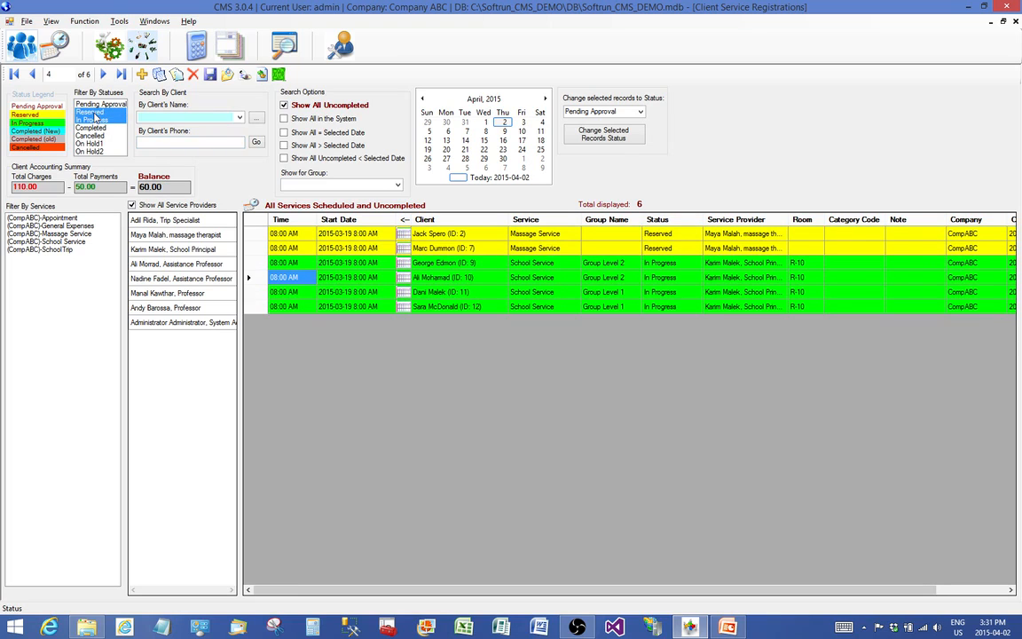
{"action": "left_click", "coordinate": [94, 112]}
{"action": "left_click", "coordinate": [94, 121]}
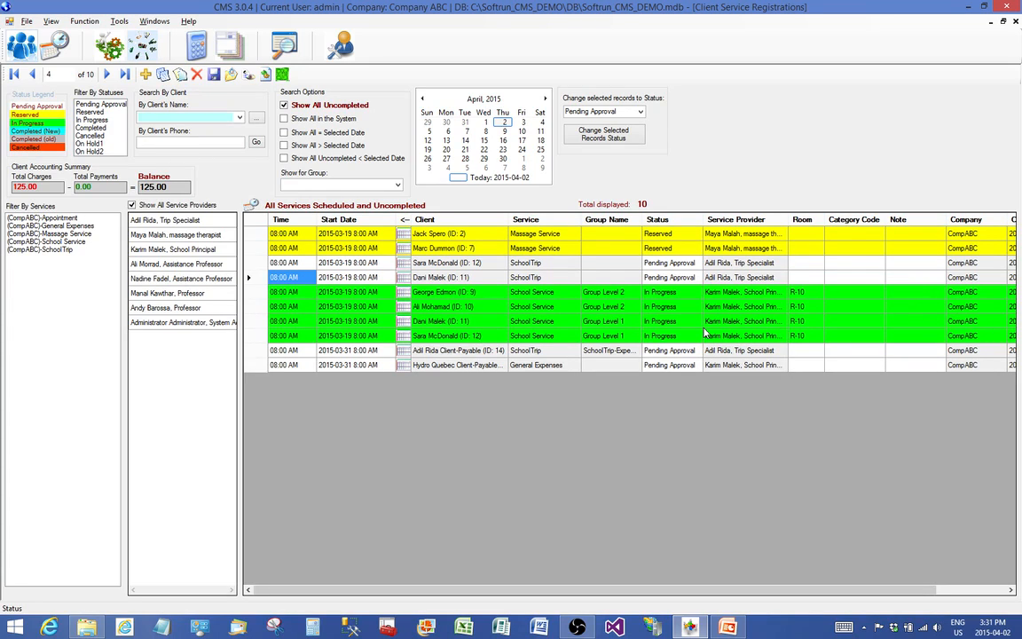
{"action": "left_click", "coordinate": [465, 296]}
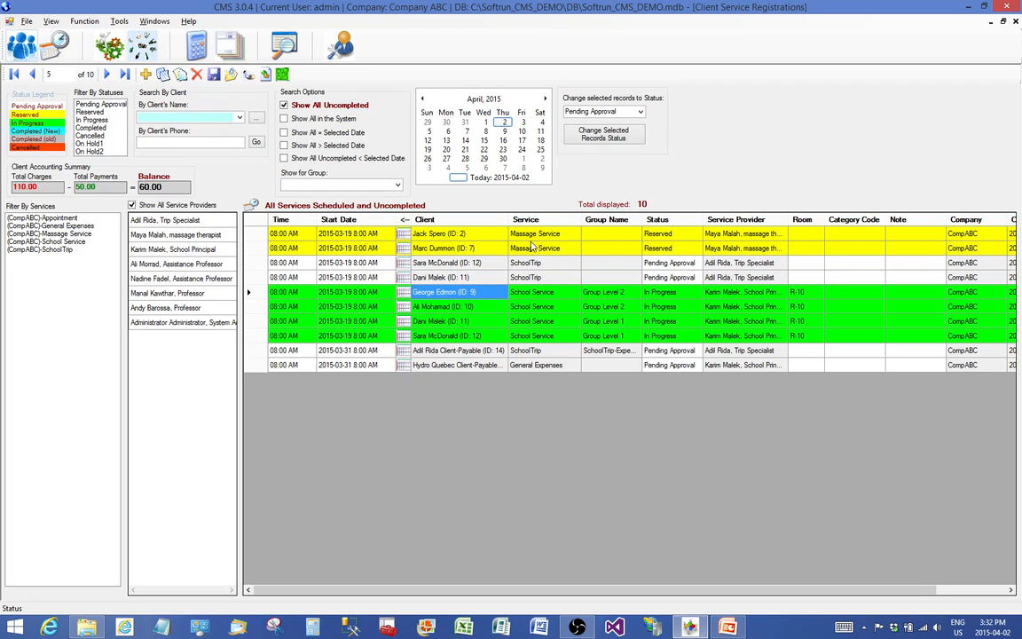
Filter the registrations to School Service and add a School Service registration for the second Massage Service client, with the default details
{"action": "left_click", "coordinate": [59, 244]}
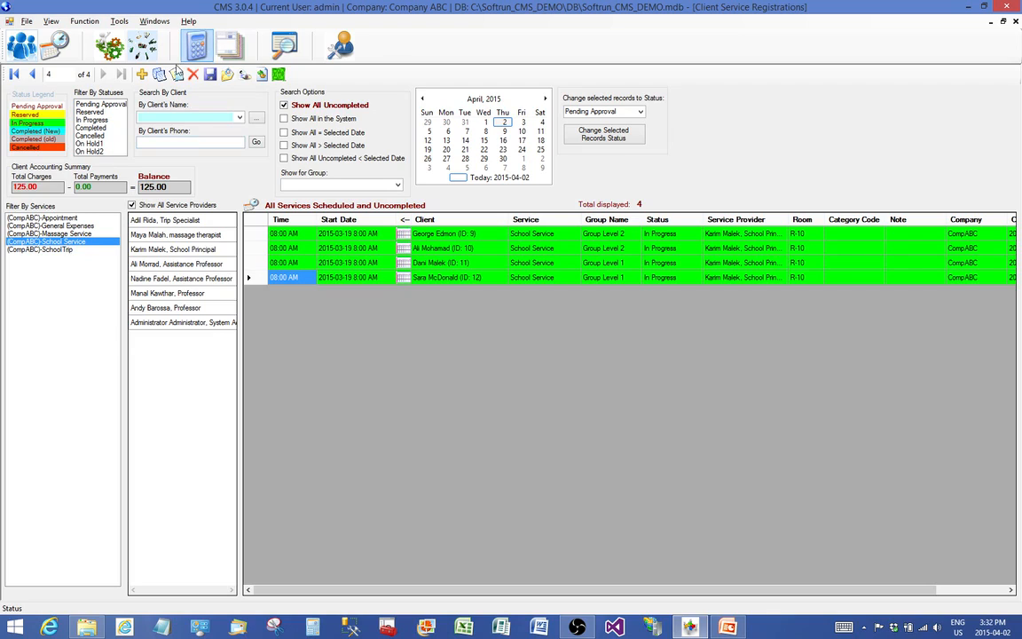
{"action": "left_click", "coordinate": [143, 75]}
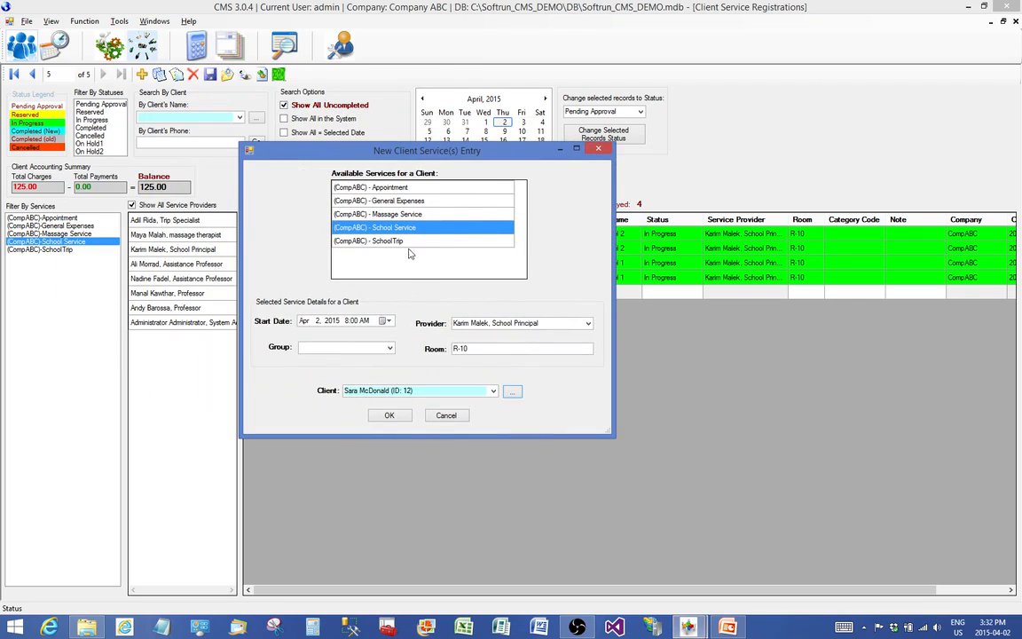
{"action": "left_click", "coordinate": [492, 392]}
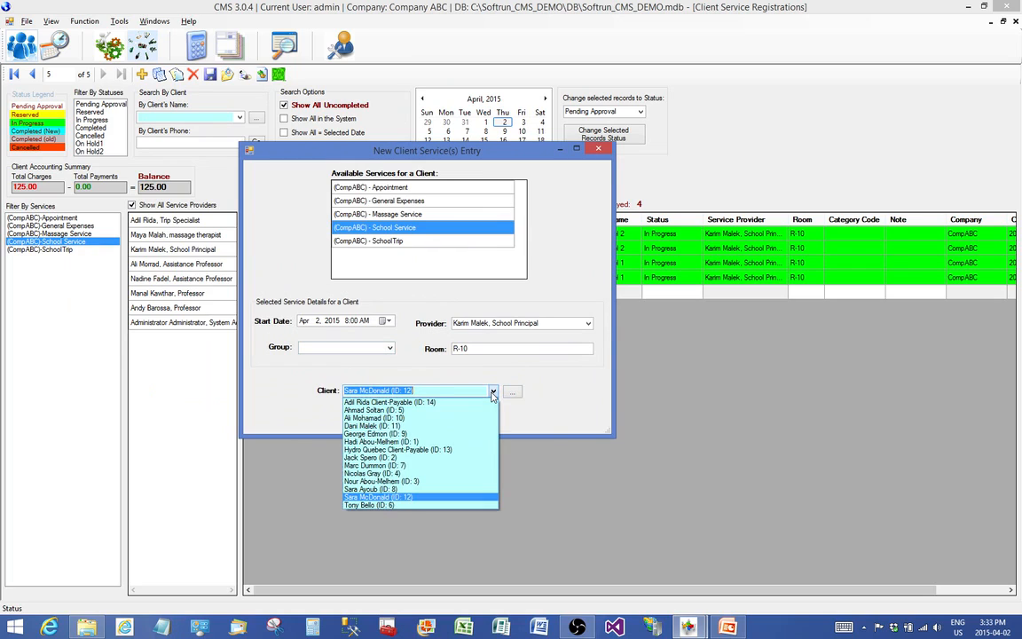
{"action": "left_click", "coordinate": [379, 464]}
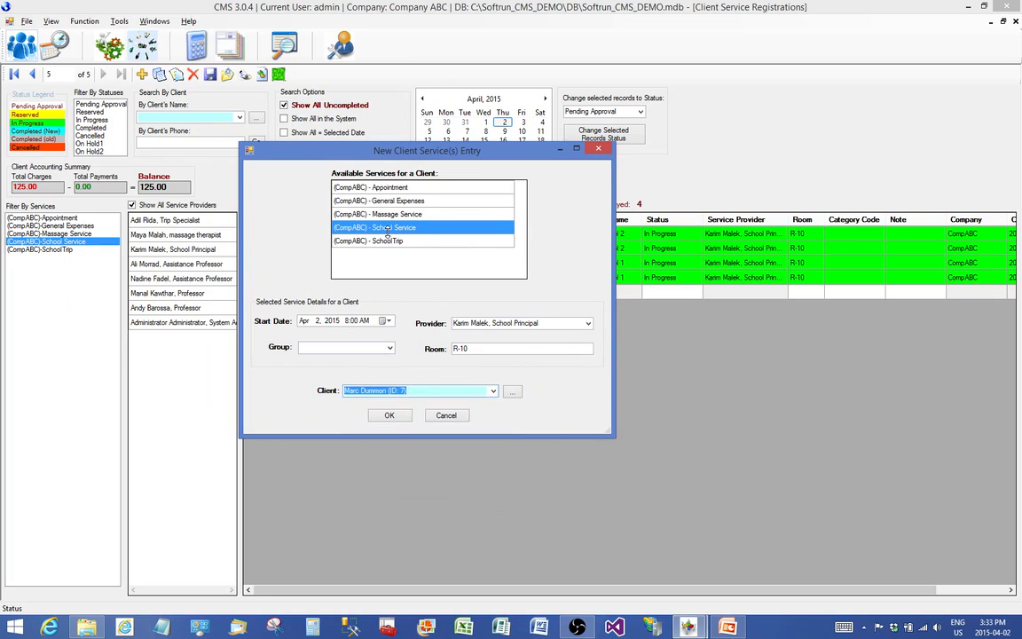
{"action": "left_click", "coordinate": [388, 415]}
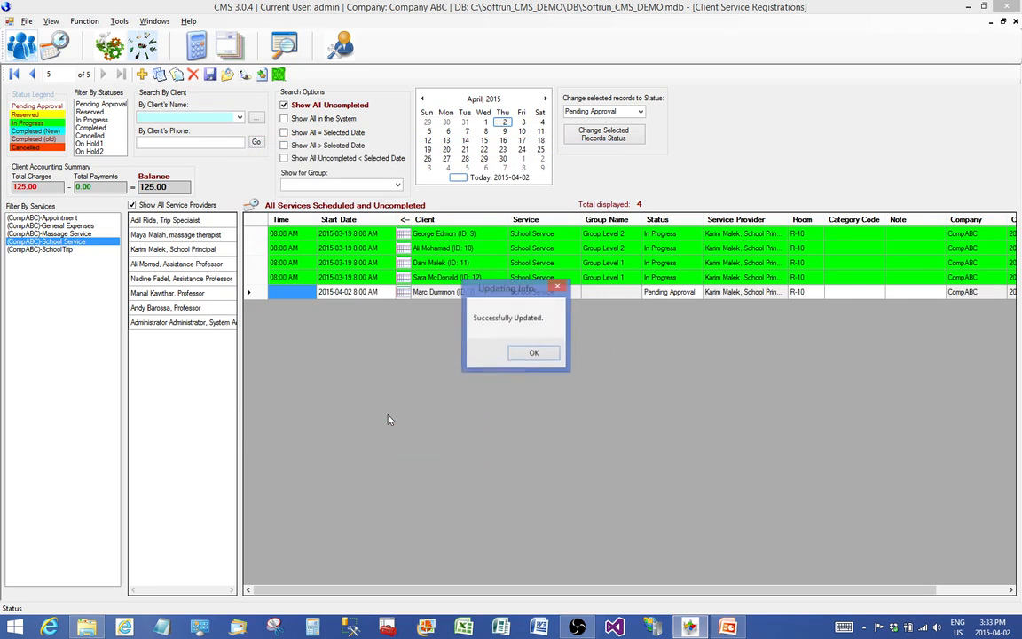
{"action": "left_click", "coordinate": [532, 353]}
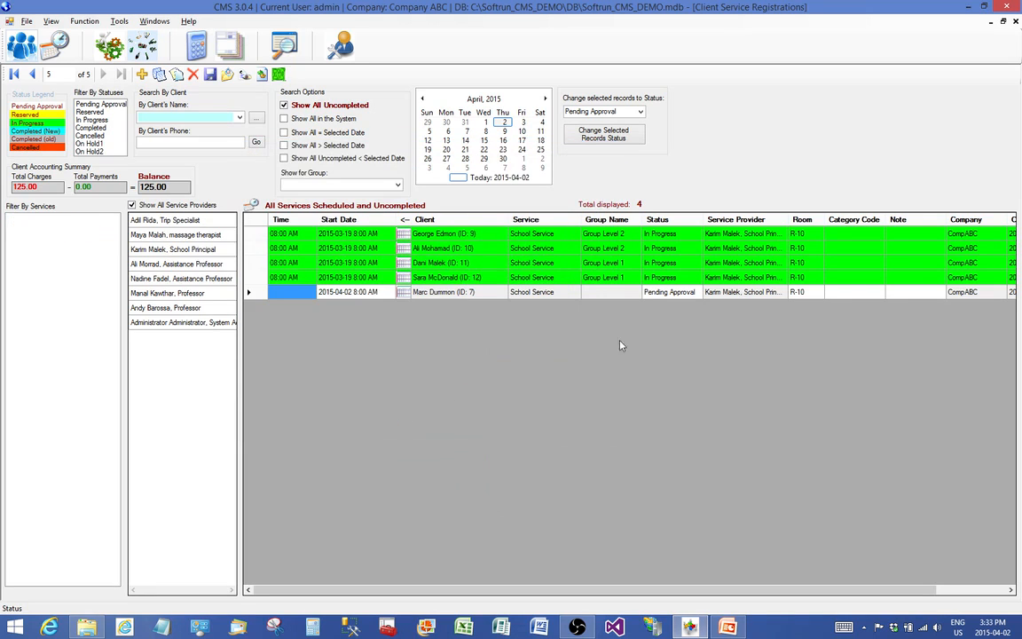
Review the client and service of the new School Service registration and set its status to Reserved
{"action": "left_click", "coordinate": [621, 293]}
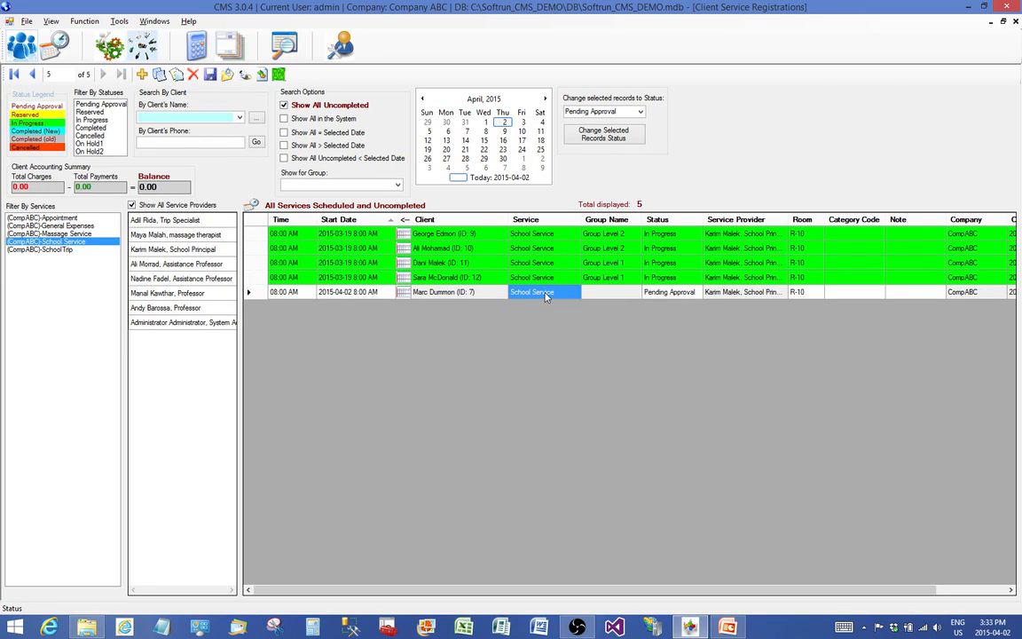
{"action": "left_click", "coordinate": [470, 293]}
{"action": "left_click", "coordinate": [527, 294]}
{"action": "left_click", "coordinate": [681, 297]}
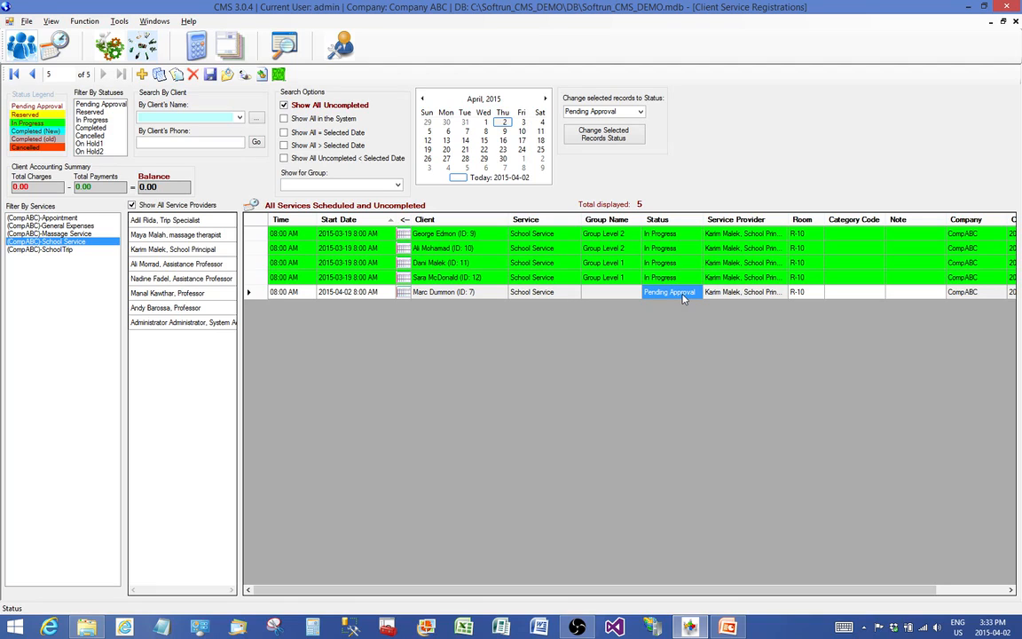
{"action": "left_click", "coordinate": [688, 297]}
{"action": "left_click", "coordinate": [695, 296]}
{"action": "left_click", "coordinate": [666, 313]}
{"action": "left_click", "coordinate": [614, 294]}
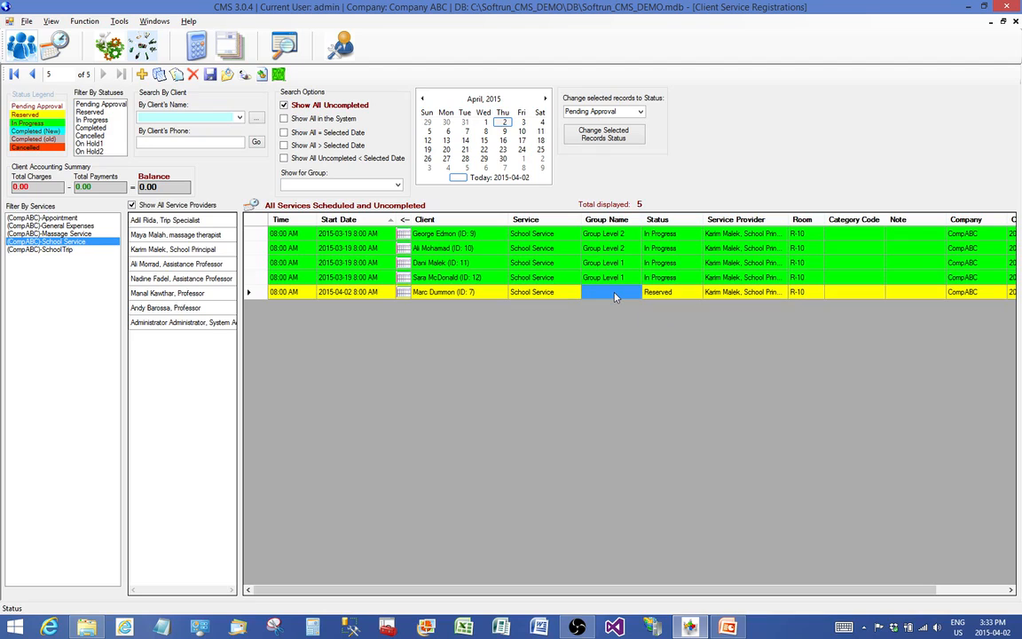
Change the new School Service registration's status to In Progress
{"action": "left_click", "coordinate": [688, 298]}
{"action": "left_click", "coordinate": [692, 300]}
{"action": "left_click", "coordinate": [695, 295]}
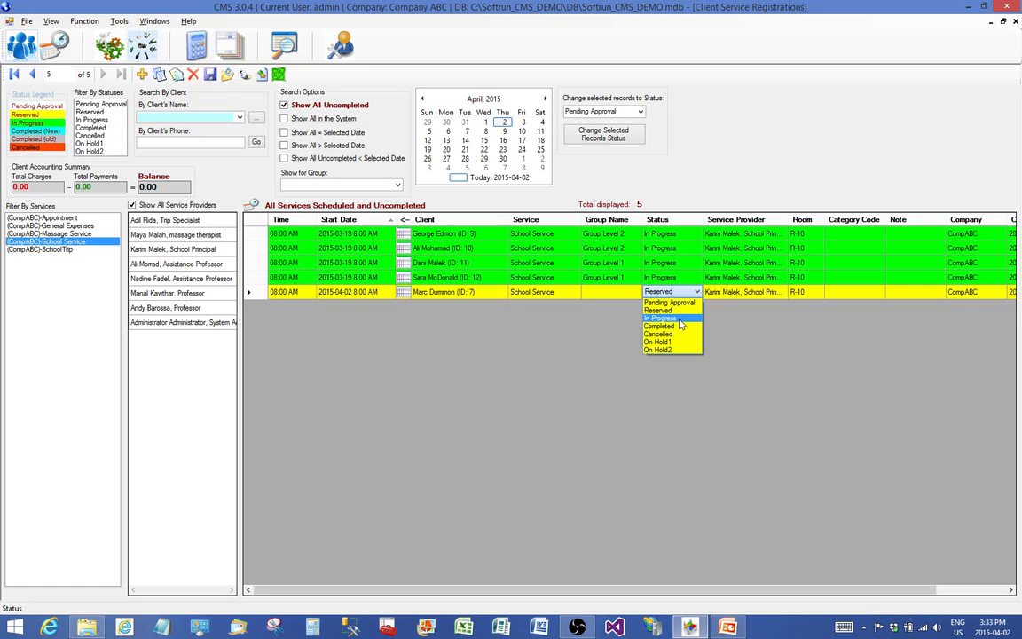
{"action": "left_click", "coordinate": [680, 325]}
{"action": "left_click", "coordinate": [726, 295]}
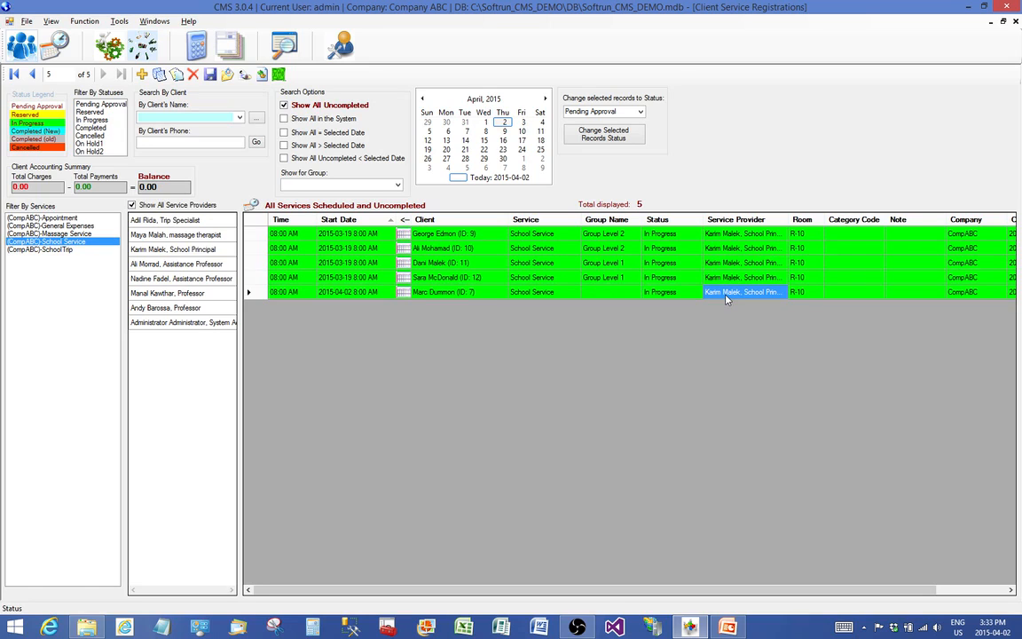
Set the status of the new School Service registration to Completed
{"action": "left_click", "coordinate": [699, 296]}
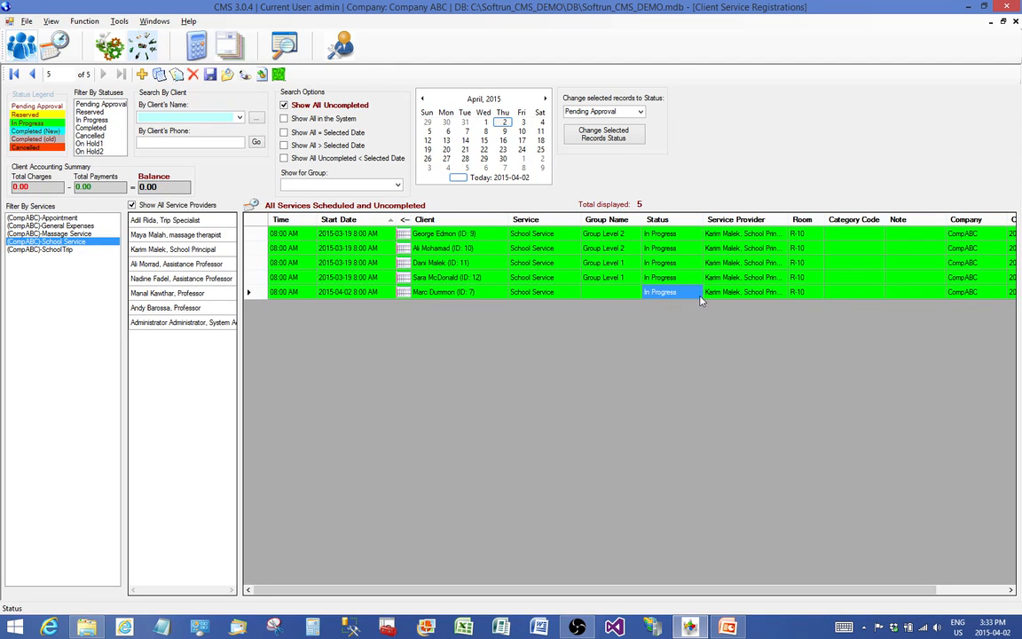
{"action": "left_click", "coordinate": [698, 293]}
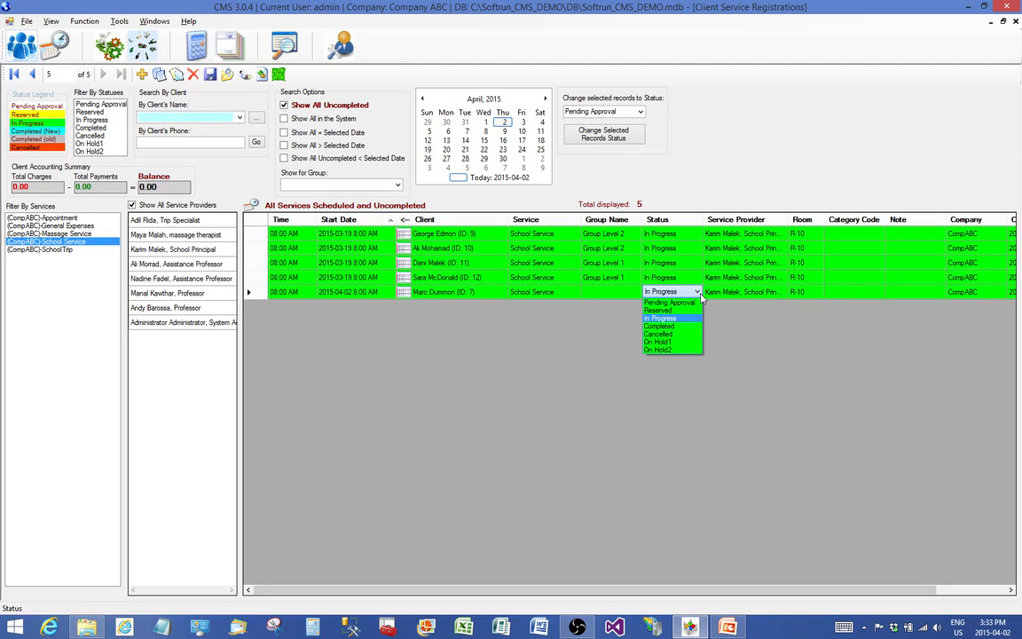
{"action": "left_click", "coordinate": [661, 325]}
{"action": "left_click", "coordinate": [723, 294]}
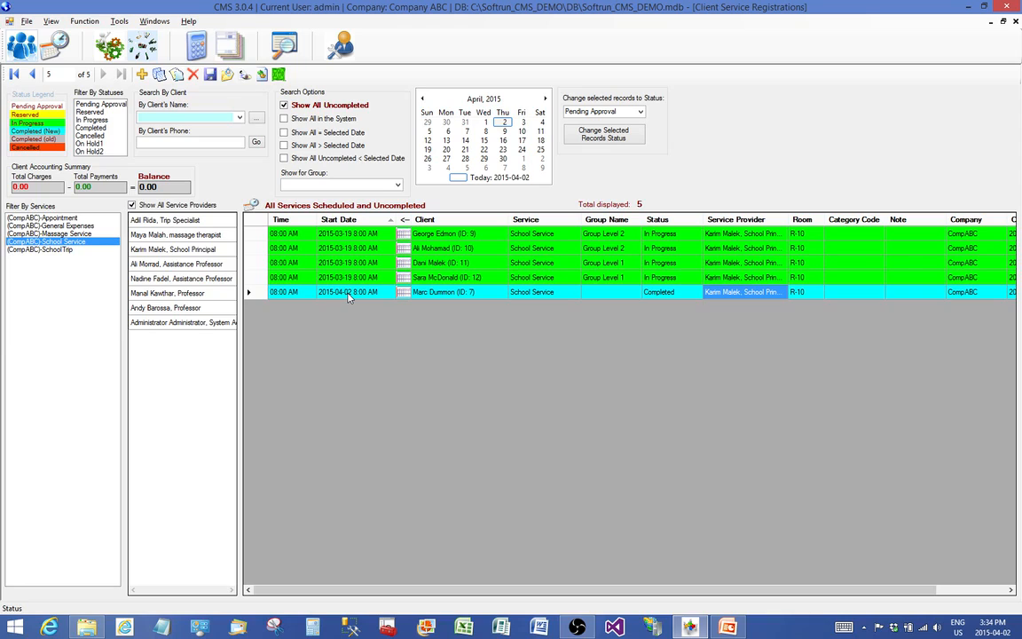
{"action": "left_click", "coordinate": [679, 295]}
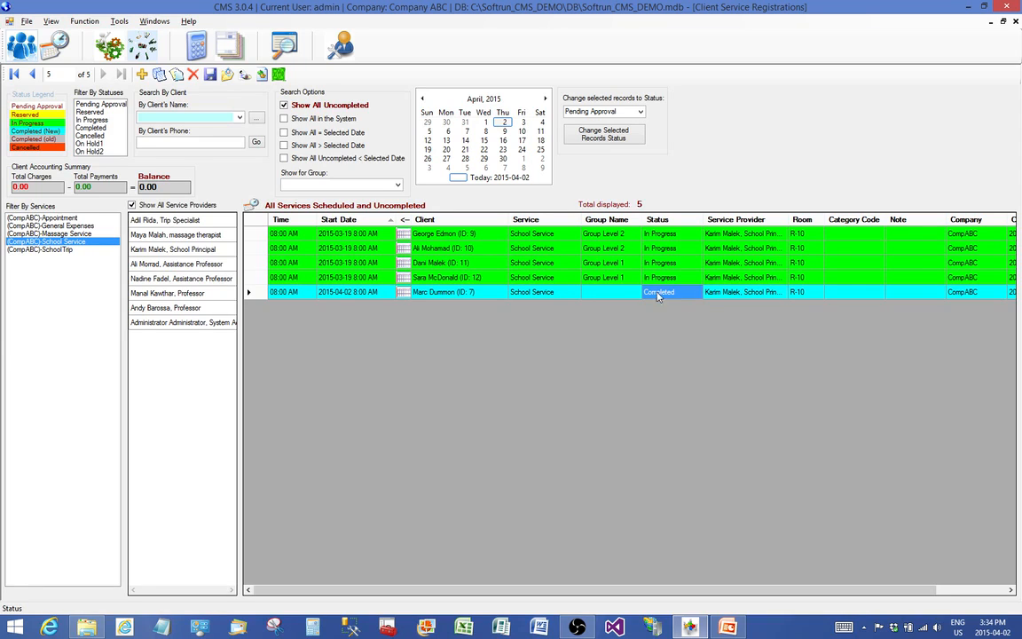
Save the registration's status change and list all School Service registrations in the system
{"action": "left_click", "coordinate": [210, 74]}
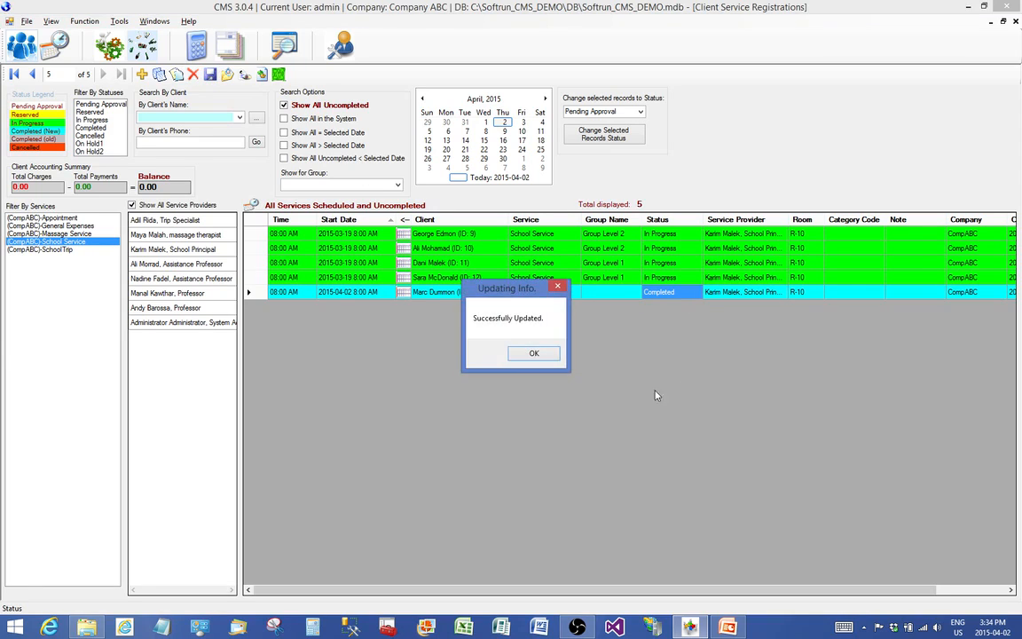
{"action": "left_click", "coordinate": [524, 352]}
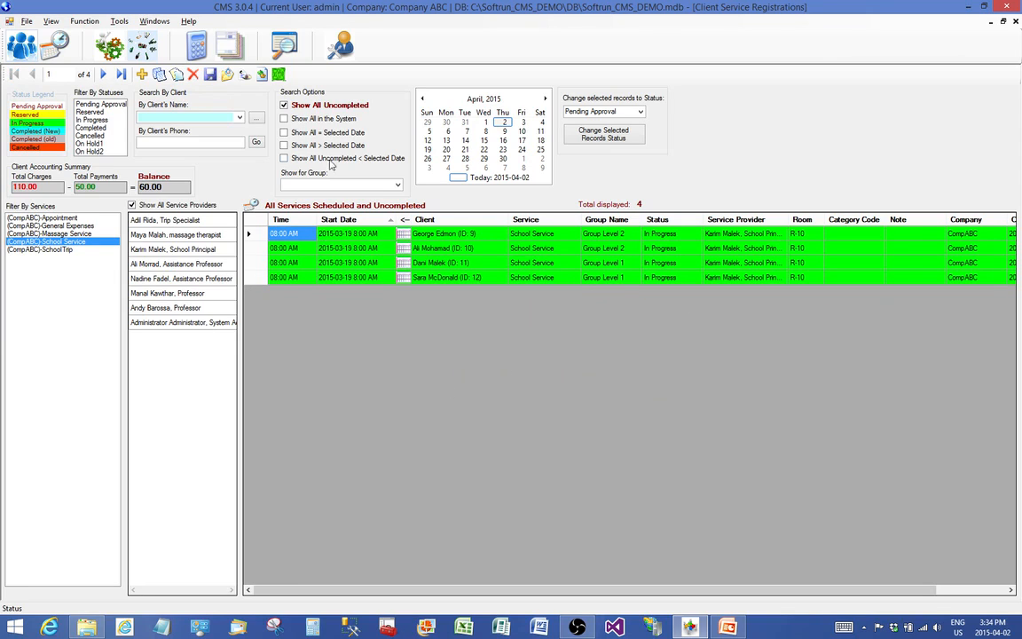
{"action": "left_click", "coordinate": [284, 118]}
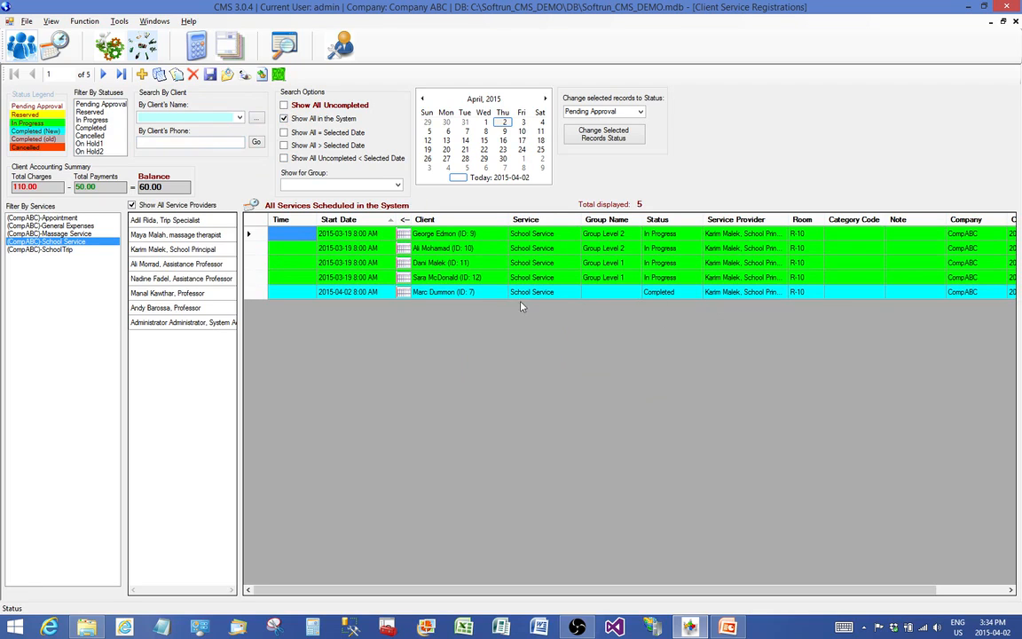
Open the service file of the second Group Level 1 client in a floating window and view its service info and records
{"action": "left_click", "coordinate": [447, 278]}
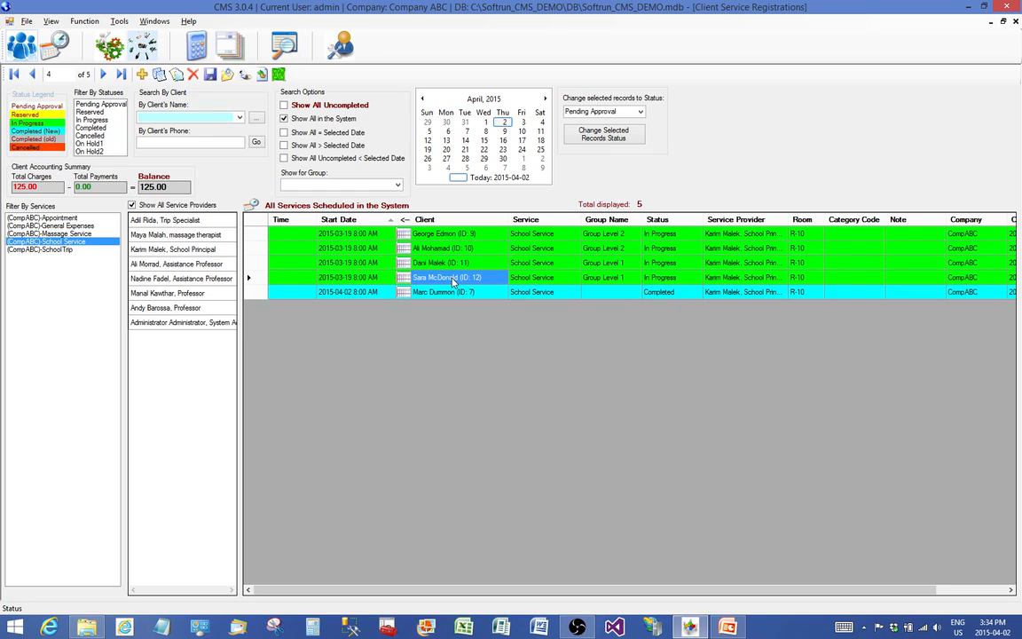
{"action": "double_click", "coordinate": [452, 279]}
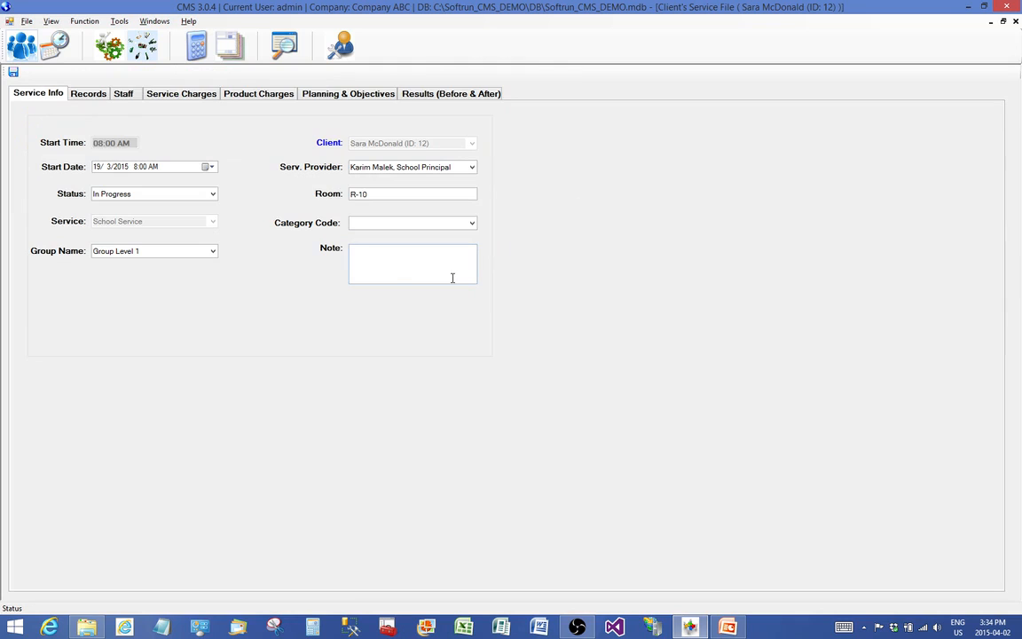
{"action": "left_click", "coordinate": [1002, 20]}
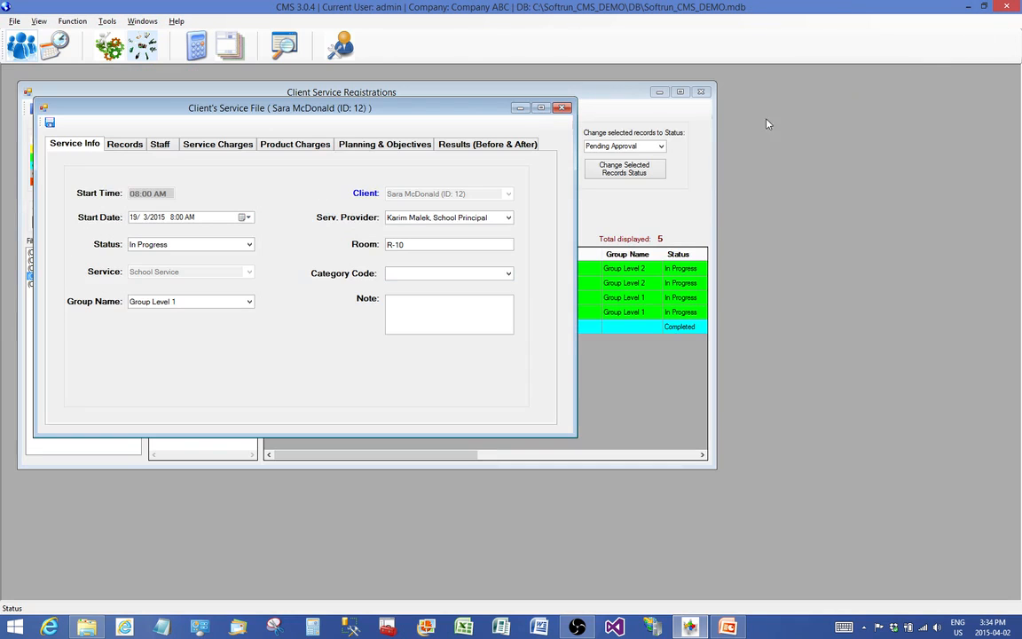
{"action": "left_click_drag", "start_coordinate": [484, 111], "coordinate": [775, 222]}
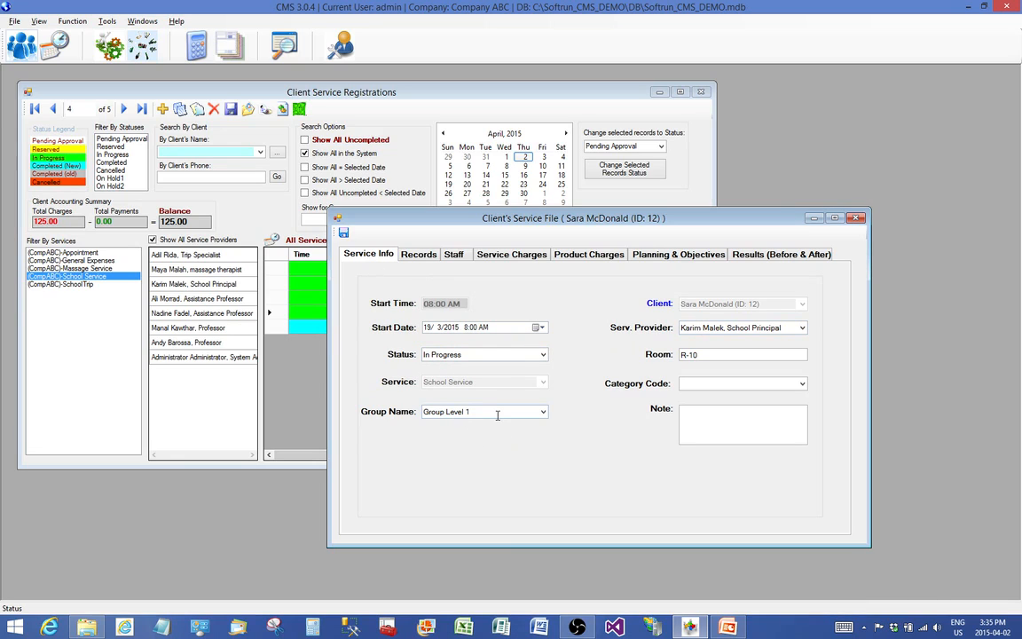
{"action": "left_click", "coordinate": [417, 255]}
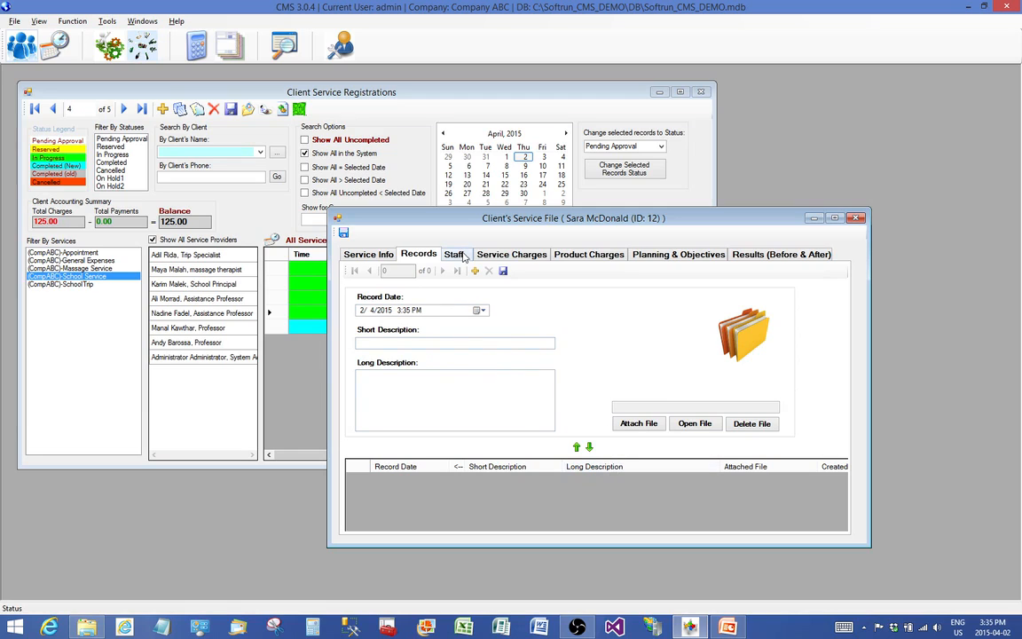
Add the $200.00 Course Fee to the client's service charges and close the service file
{"action": "left_click", "coordinate": [511, 253]}
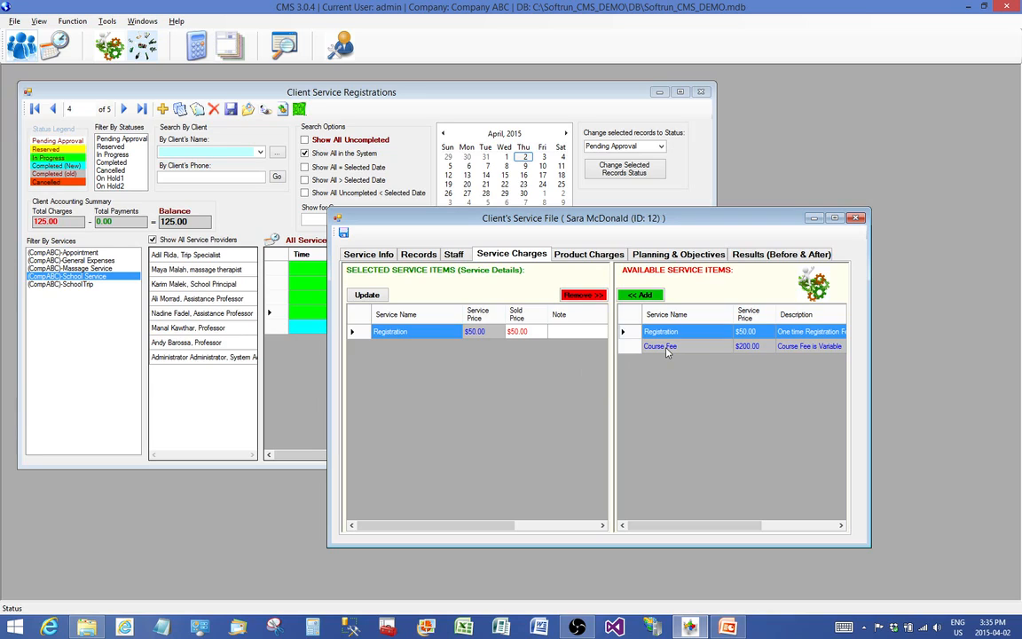
{"action": "left_click", "coordinate": [475, 333]}
{"action": "left_click", "coordinate": [659, 346]}
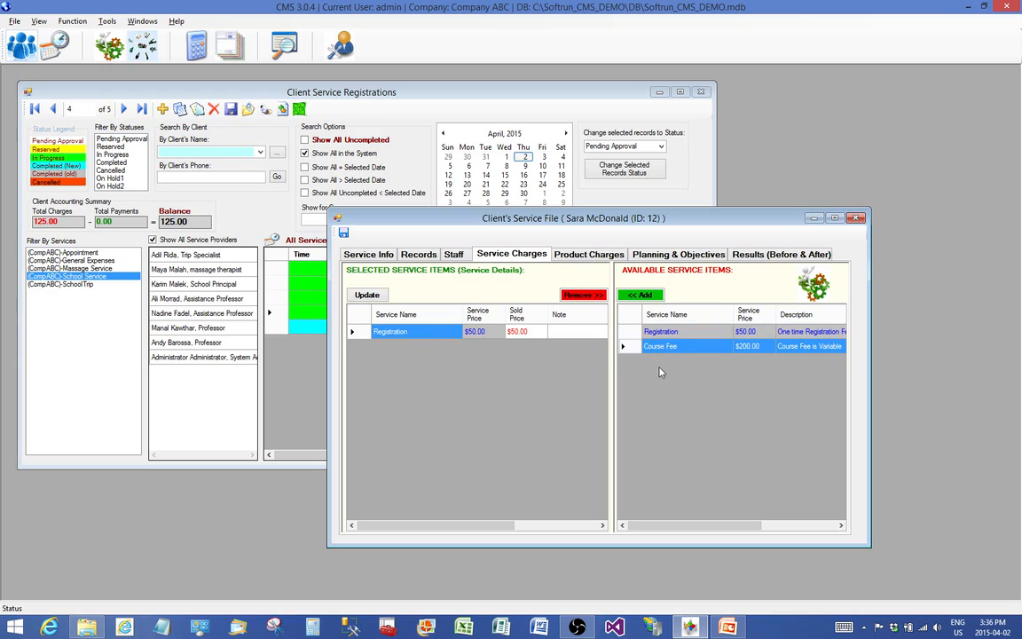
{"action": "left_click", "coordinate": [638, 297]}
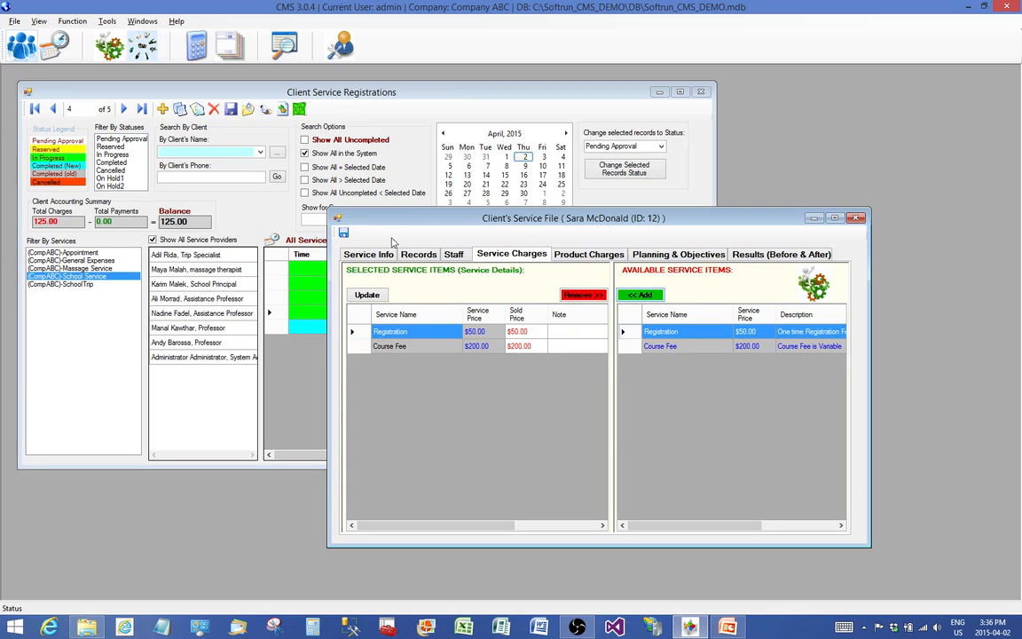
{"action": "left_click", "coordinate": [855, 218]}
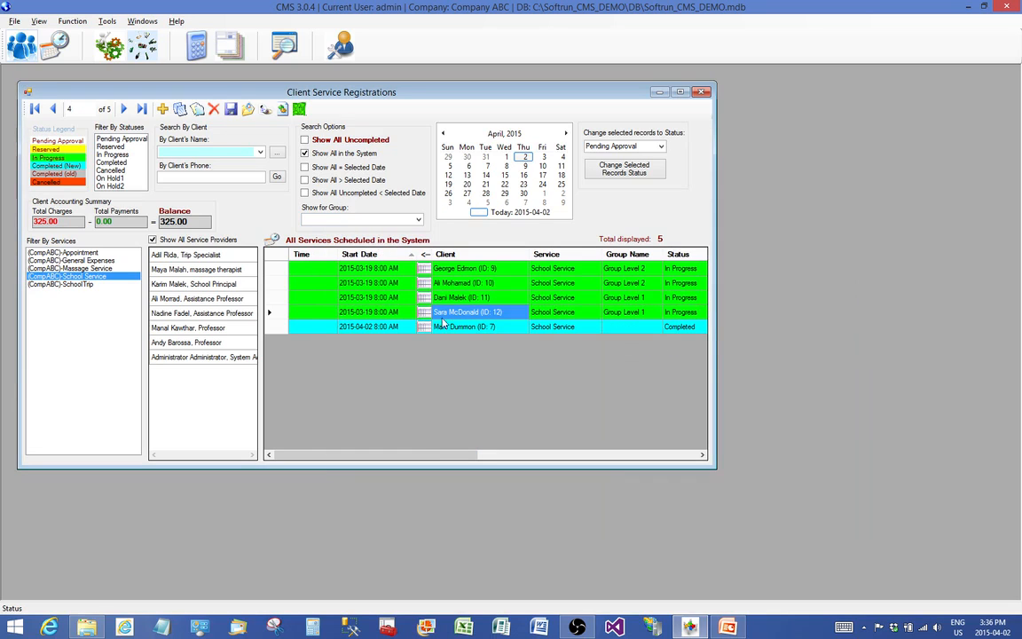
Open the same client's account transactions and examine the Course Fee charge's date, type, service, item and amount, widening the Service column
{"action": "left_click", "coordinate": [377, 314]}
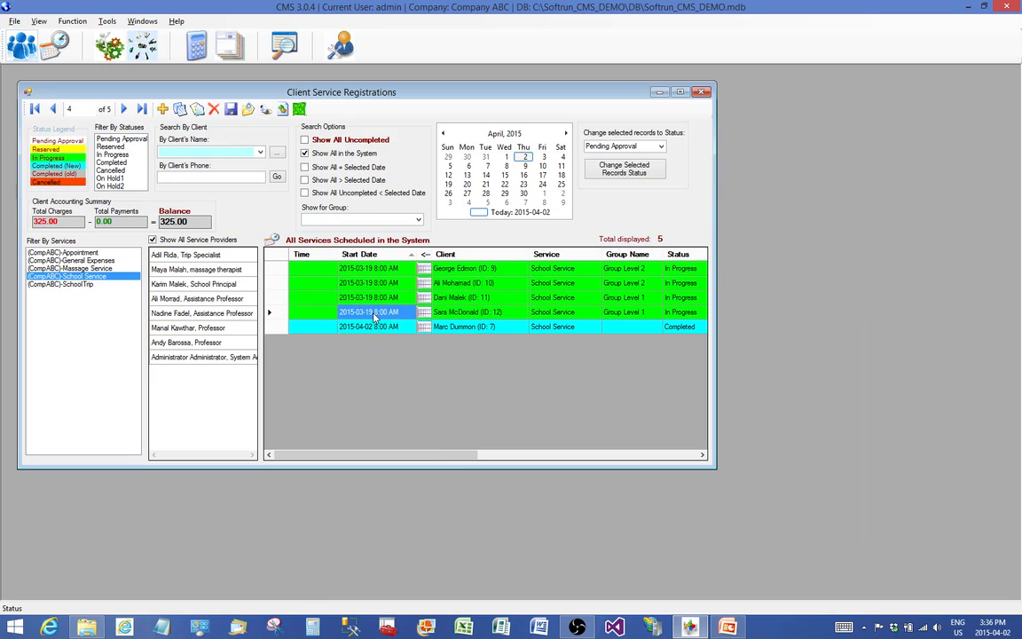
{"action": "left_click", "coordinate": [299, 108]}
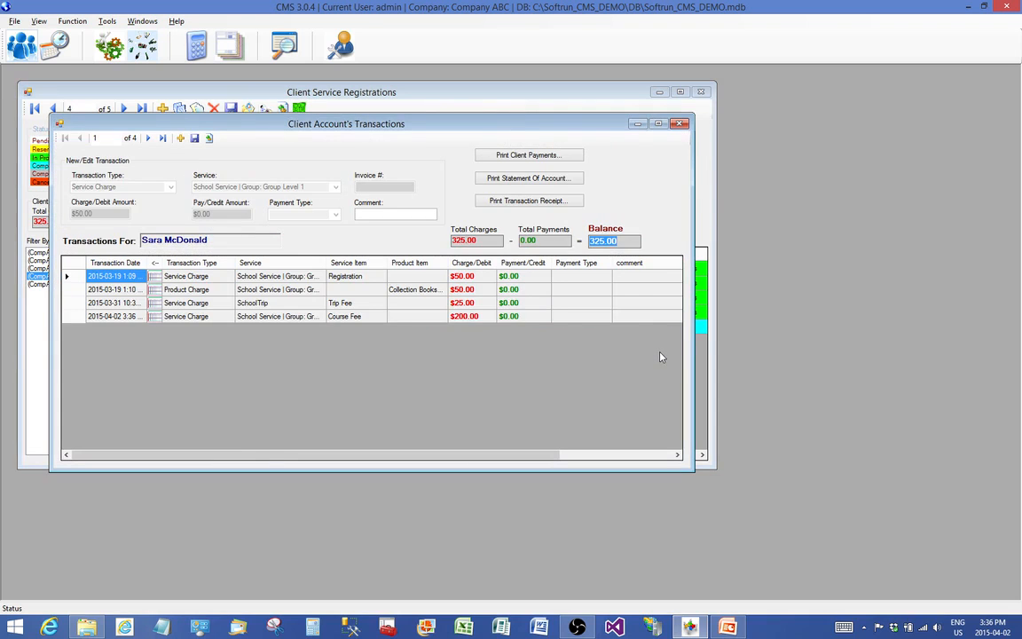
{"action": "left_click_drag", "start_coordinate": [511, 126], "coordinate": [632, 184]}
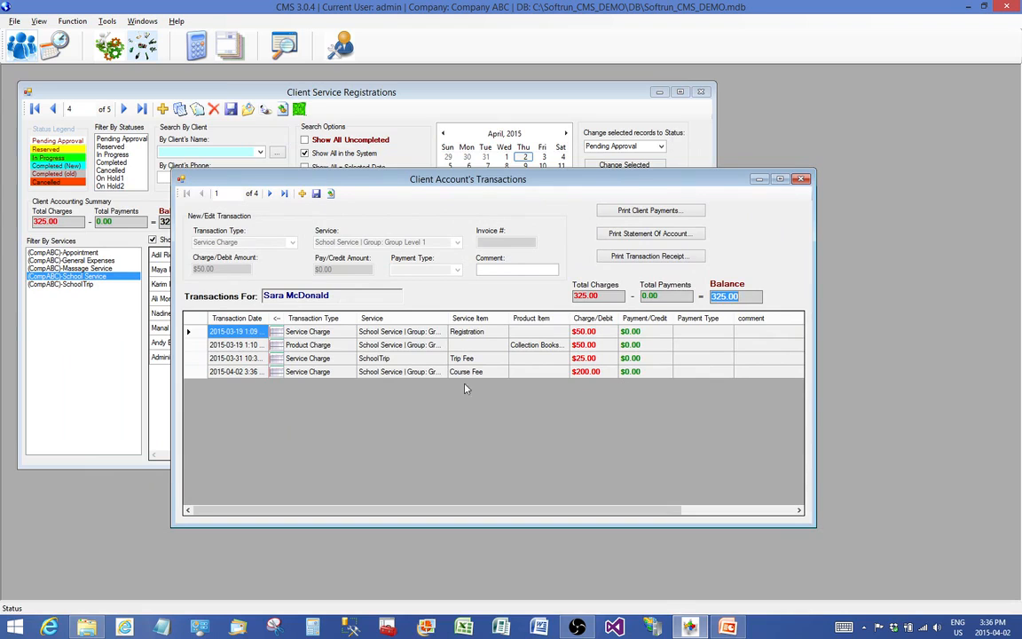
{"action": "left_click", "coordinate": [399, 372]}
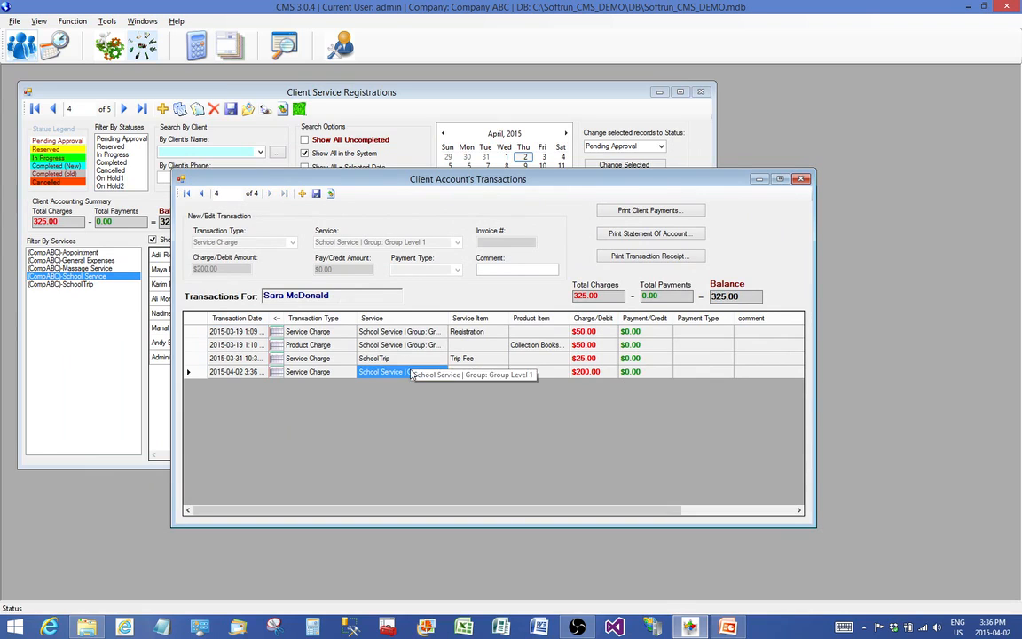
{"action": "left_click", "coordinate": [587, 372]}
{"action": "left_click", "coordinate": [472, 374]}
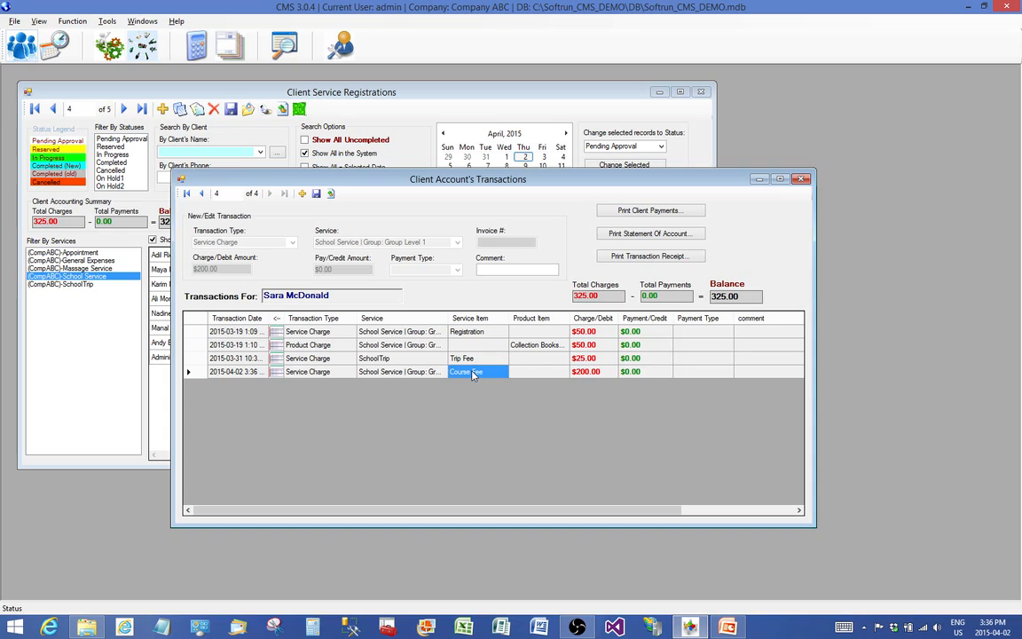
{"action": "left_click_drag", "start_coordinate": [442, 318], "coordinate": [470, 317]}
{"action": "left_click", "coordinate": [605, 373]}
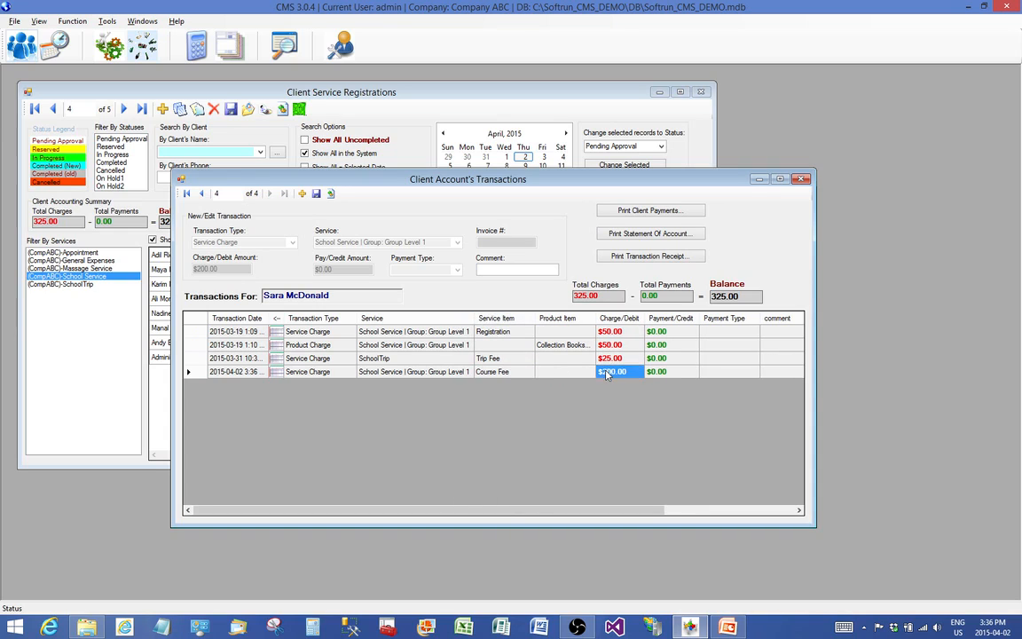
{"action": "left_click", "coordinate": [503, 374]}
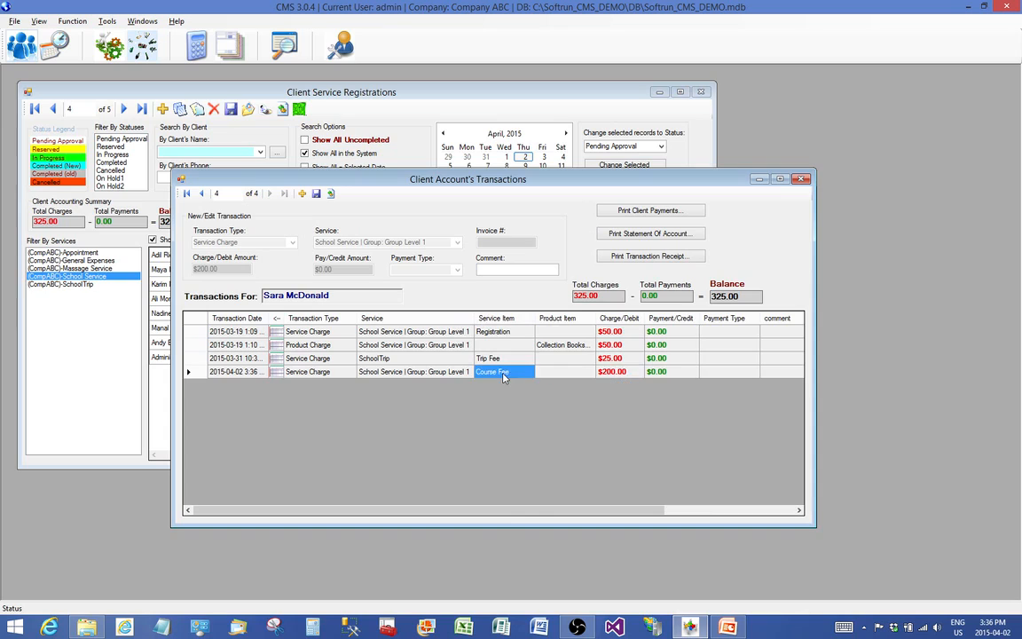
{"action": "left_click", "coordinate": [388, 376]}
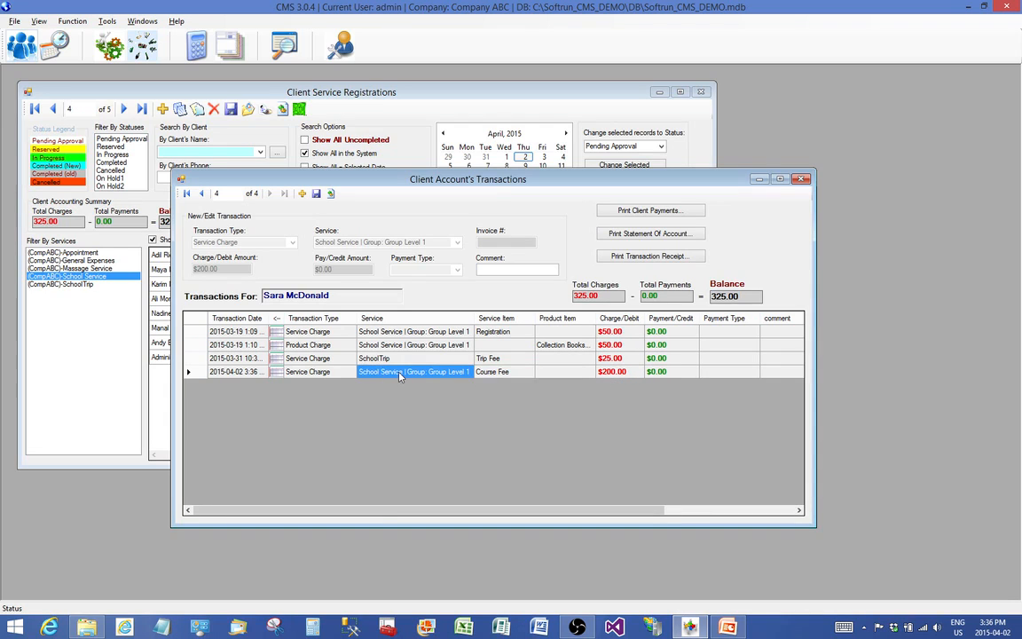
{"action": "left_click", "coordinate": [338, 373]}
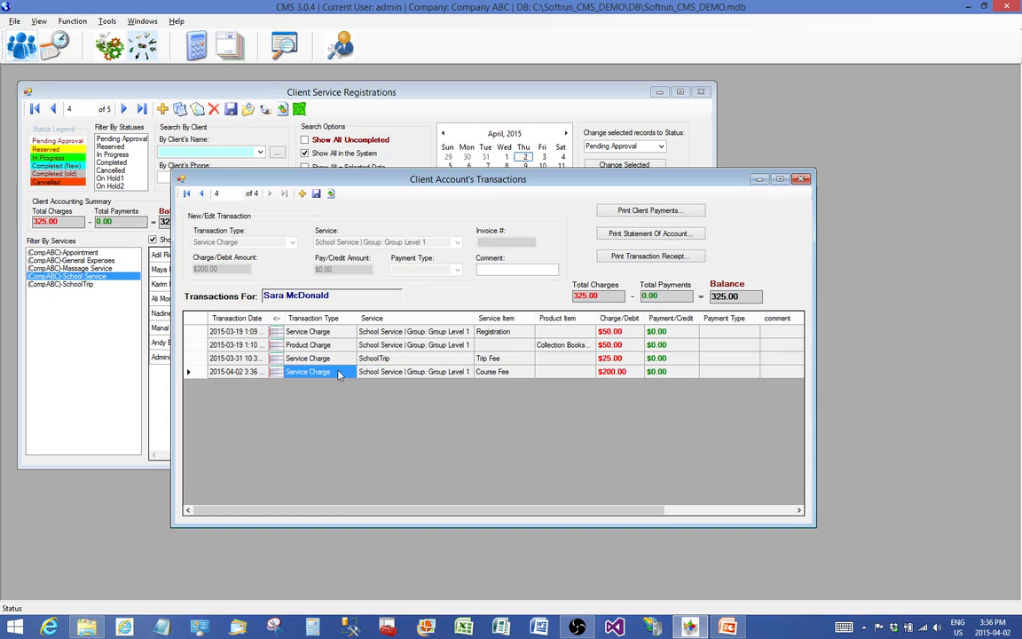
{"action": "left_click", "coordinate": [252, 372]}
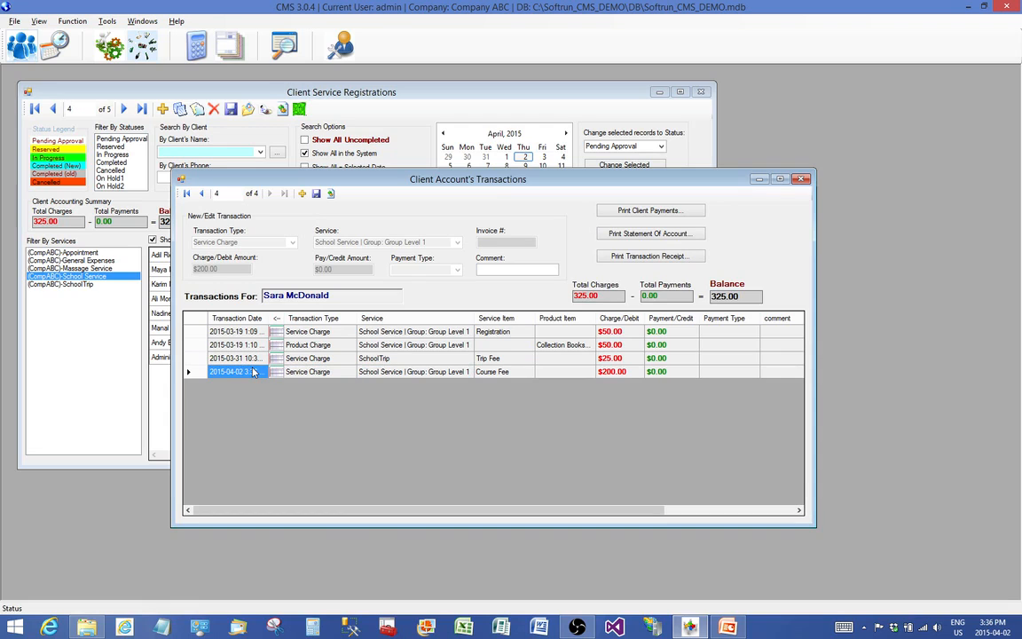
Review the account's total charges, total payments and balance, and close the transactions window
{"action": "left_click_drag", "start_coordinate": [602, 297], "coordinate": [561, 298]}
{"action": "left_click", "coordinate": [661, 298]}
{"action": "key", "text": "shift+Tab"}
{"action": "double_click", "coordinate": [737, 296]}
{"action": "left_click", "coordinate": [798, 180]}
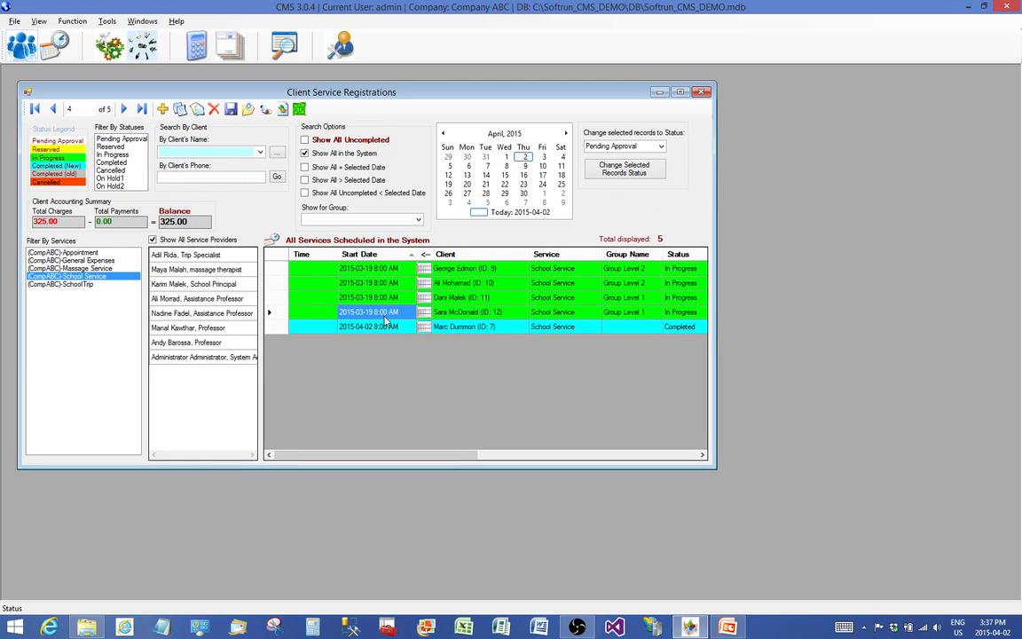
Reopen the same client's account and add a Received Payment transaction with the default SchoolTrip service
{"action": "left_click", "coordinate": [455, 314]}
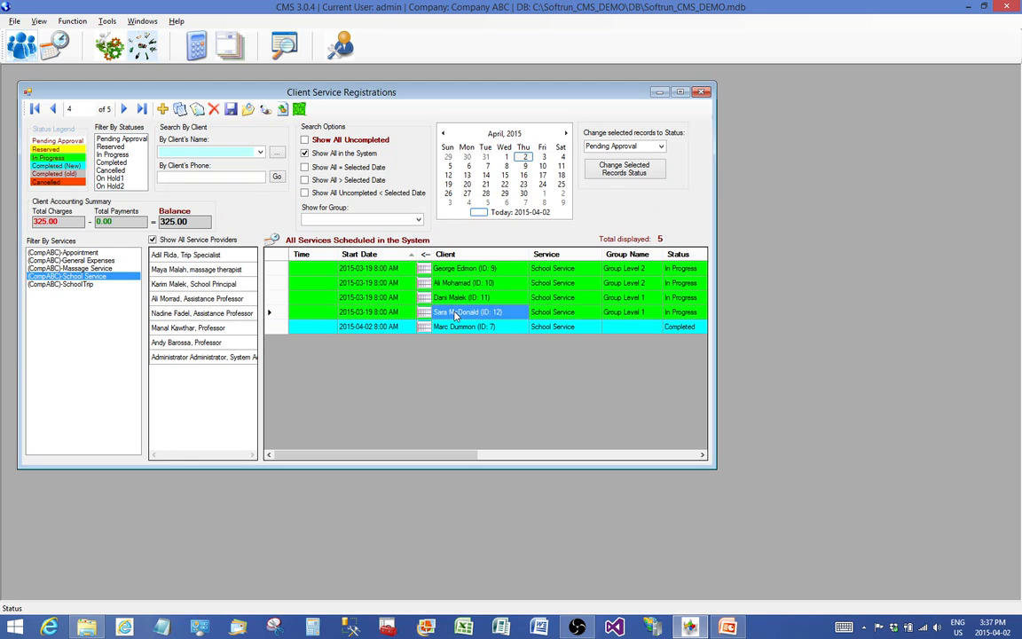
{"action": "left_click", "coordinate": [299, 108]}
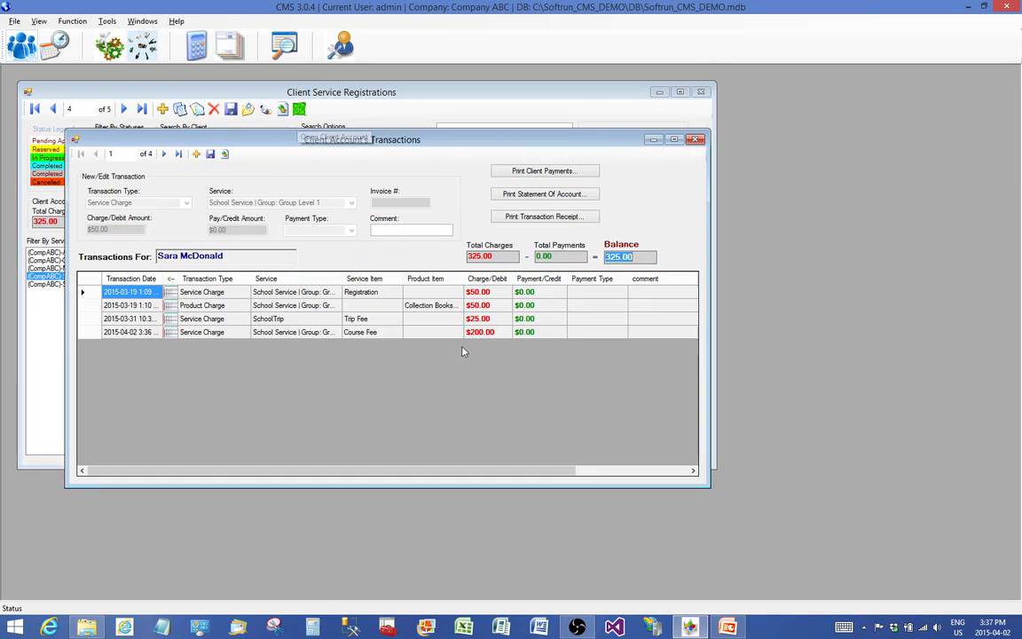
{"action": "left_click", "coordinate": [196, 154]}
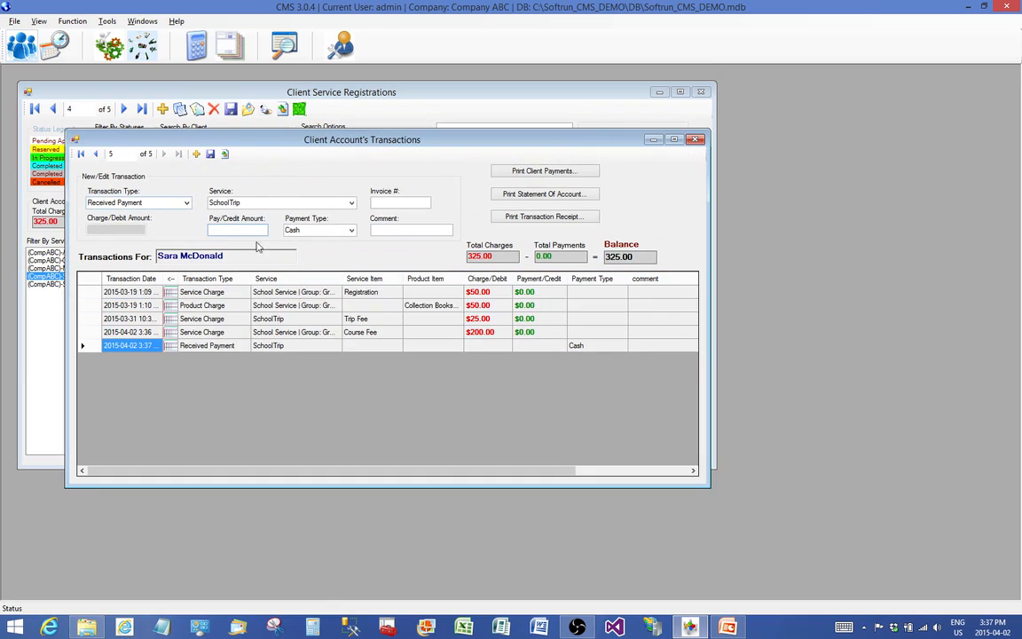
{"action": "left_click", "coordinate": [186, 203]}
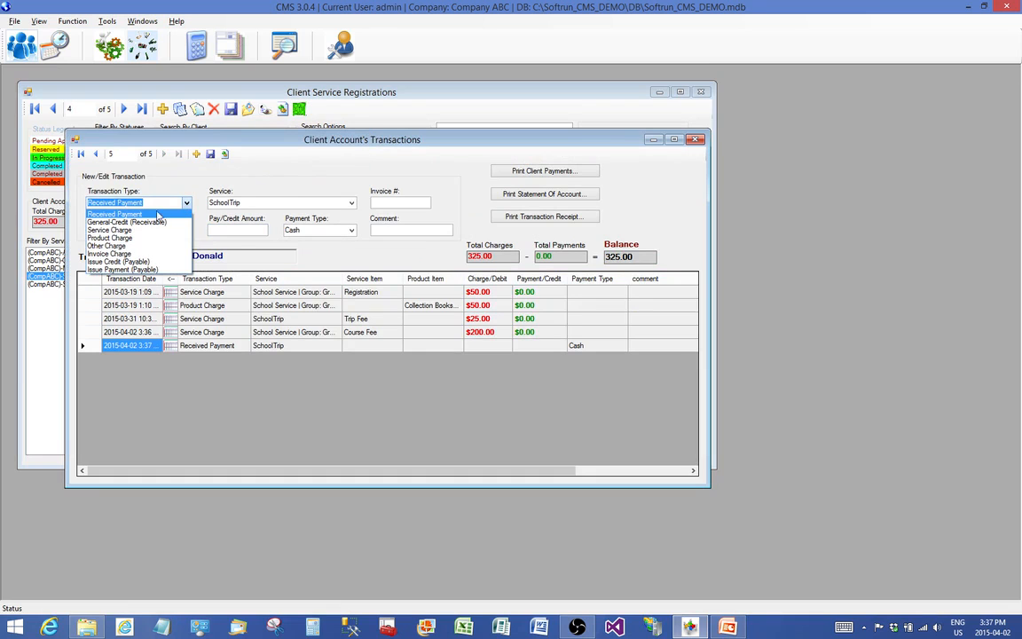
{"action": "left_click", "coordinate": [150, 215]}
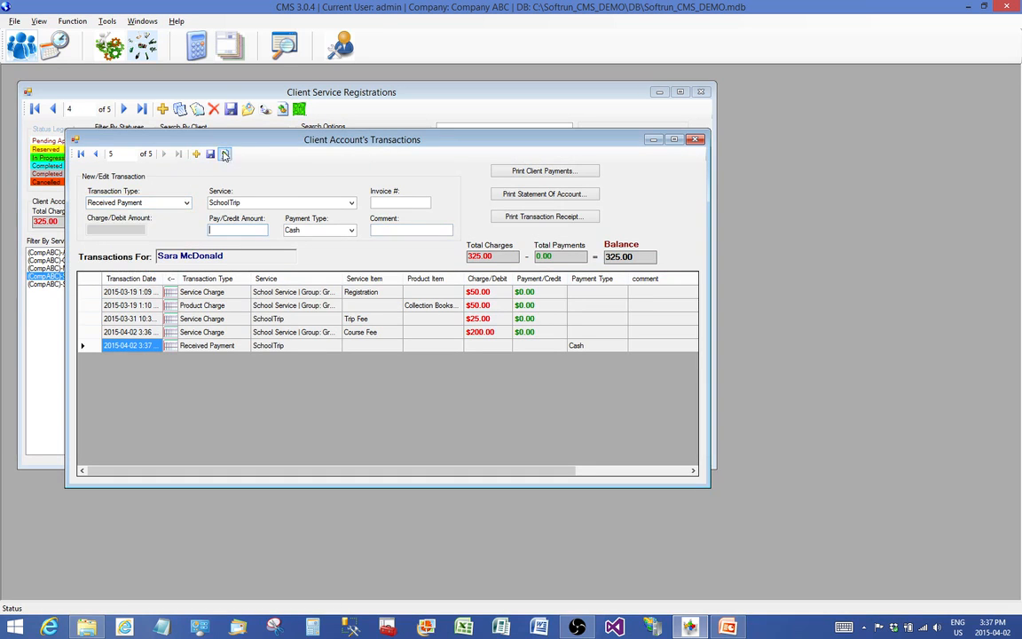
{"action": "left_click_drag", "start_coordinate": [239, 143], "coordinate": [324, 168]}
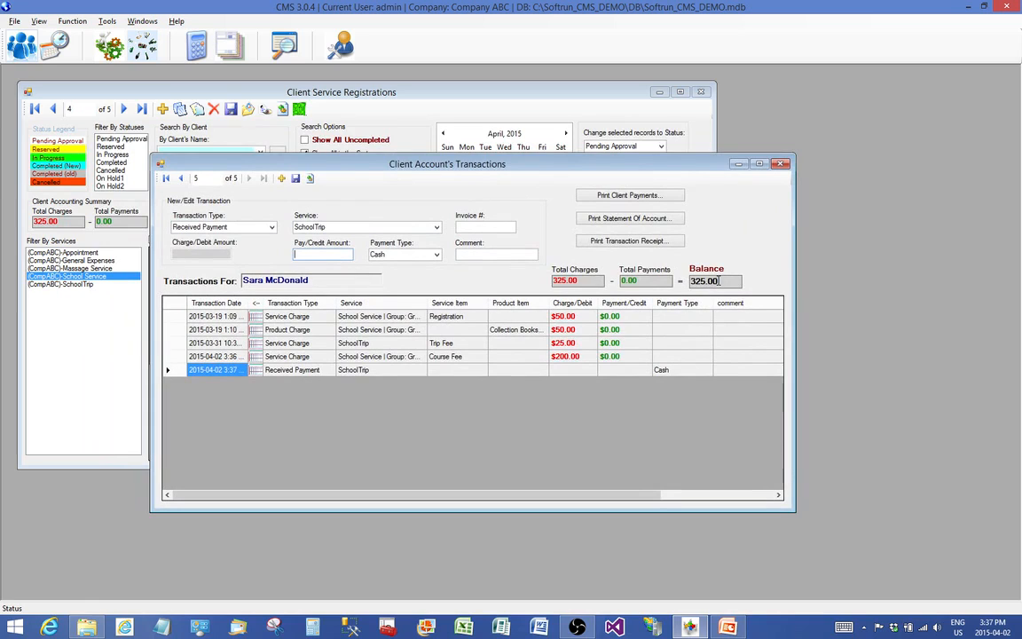
Enter a cash payment of $325.00 for the full balance with the comment "closing all balance" and save the transaction
{"action": "left_click_drag", "start_coordinate": [719, 281], "coordinate": [691, 282]}
{"action": "left_click", "coordinate": [321, 255]}
{"action": "type", "text": "325"}
{"action": "key", "text": "Tab"}
{"action": "key", "text": "Tab"}
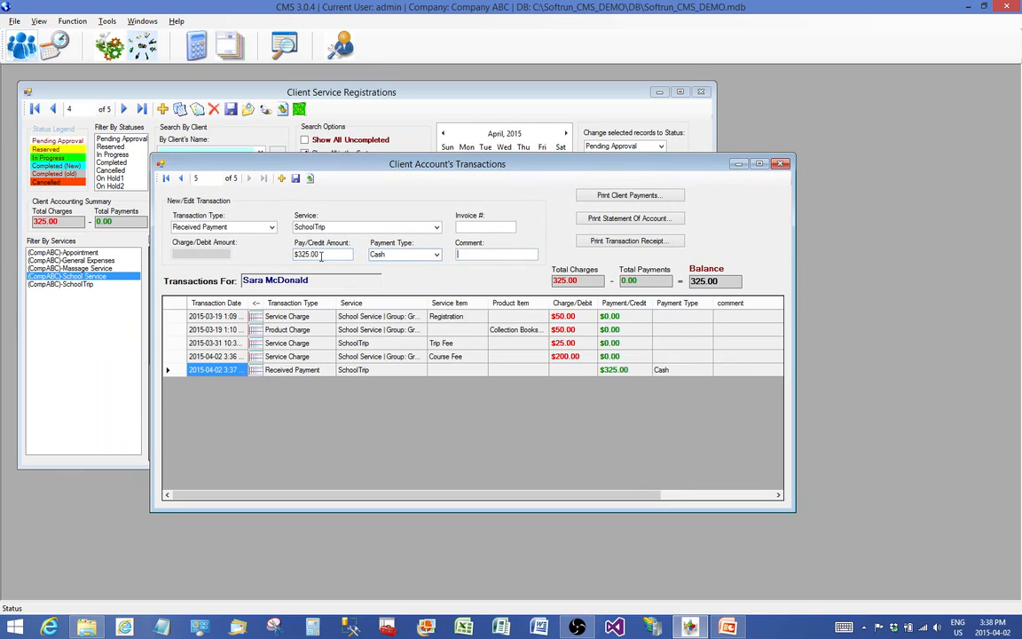
{"action": "type", "text": "closing all balance"}
{"action": "left_click", "coordinate": [296, 178]}
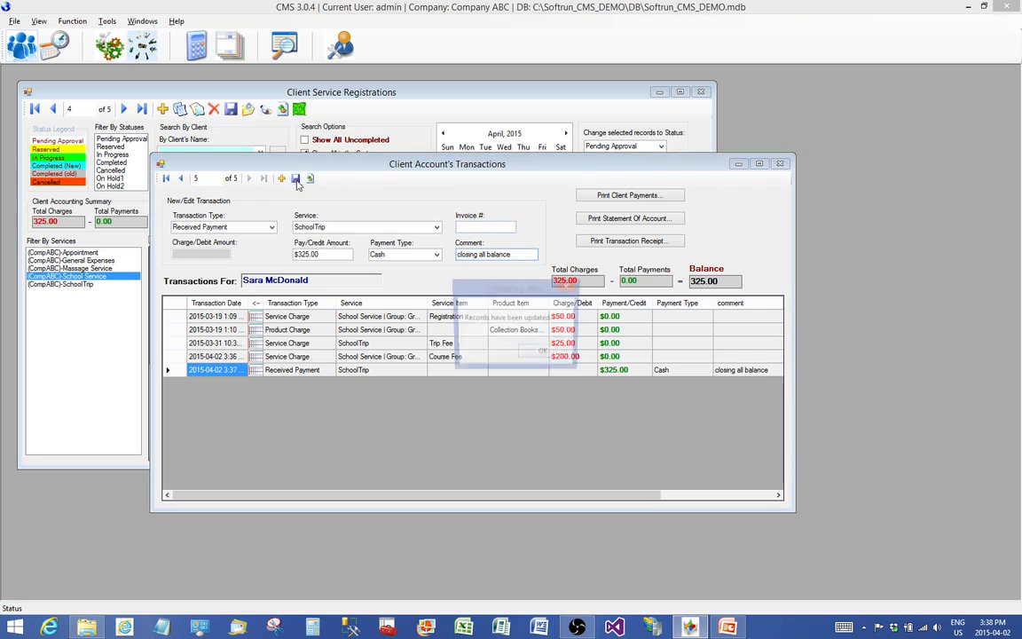
{"action": "left_click", "coordinate": [545, 353]}
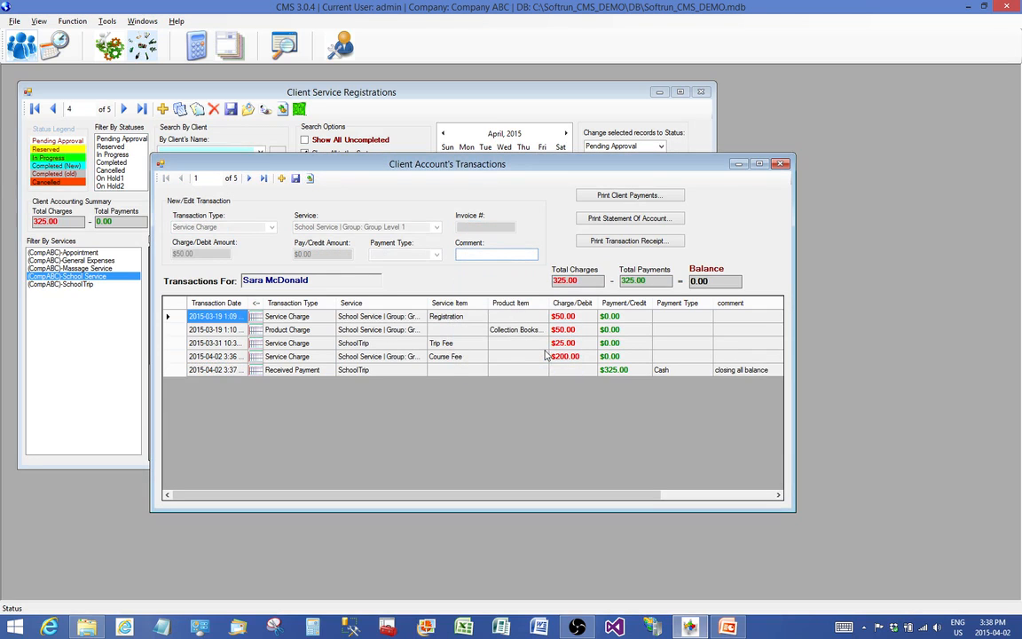
Generate the transaction receipt for the $325.00 received payment
{"action": "left_click", "coordinate": [612, 371]}
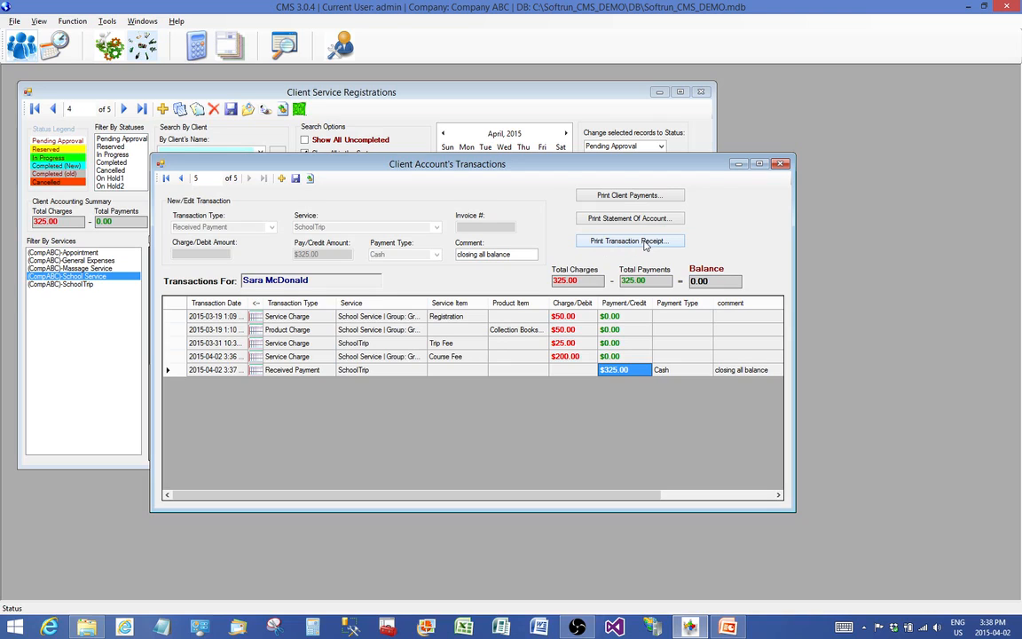
{"action": "left_click", "coordinate": [617, 356]}
{"action": "left_click", "coordinate": [621, 330]}
{"action": "left_click", "coordinate": [618, 357]}
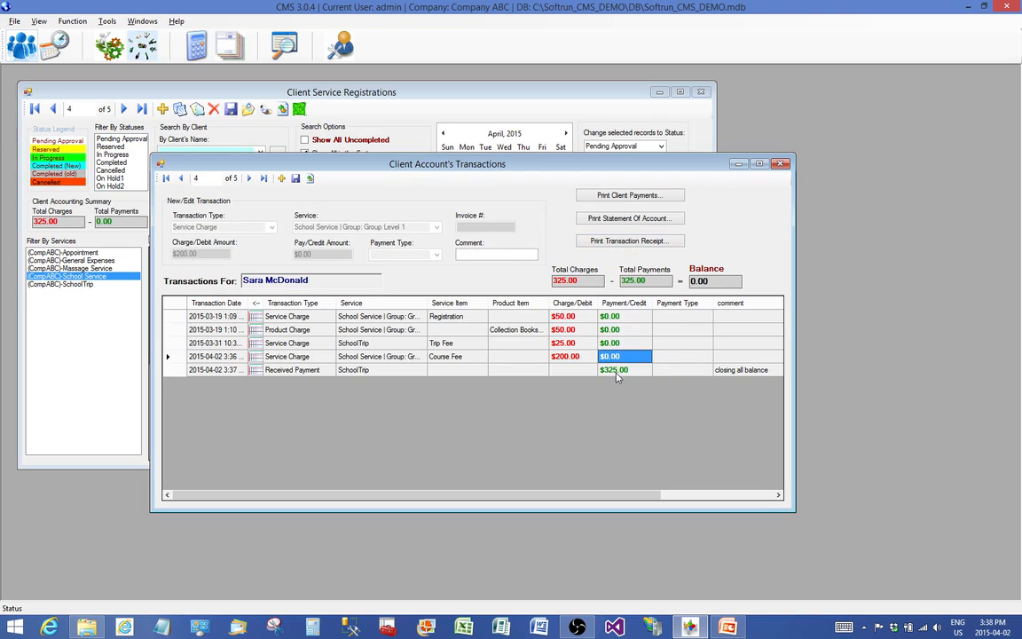
{"action": "left_click", "coordinate": [617, 370]}
{"action": "left_click", "coordinate": [628, 241]}
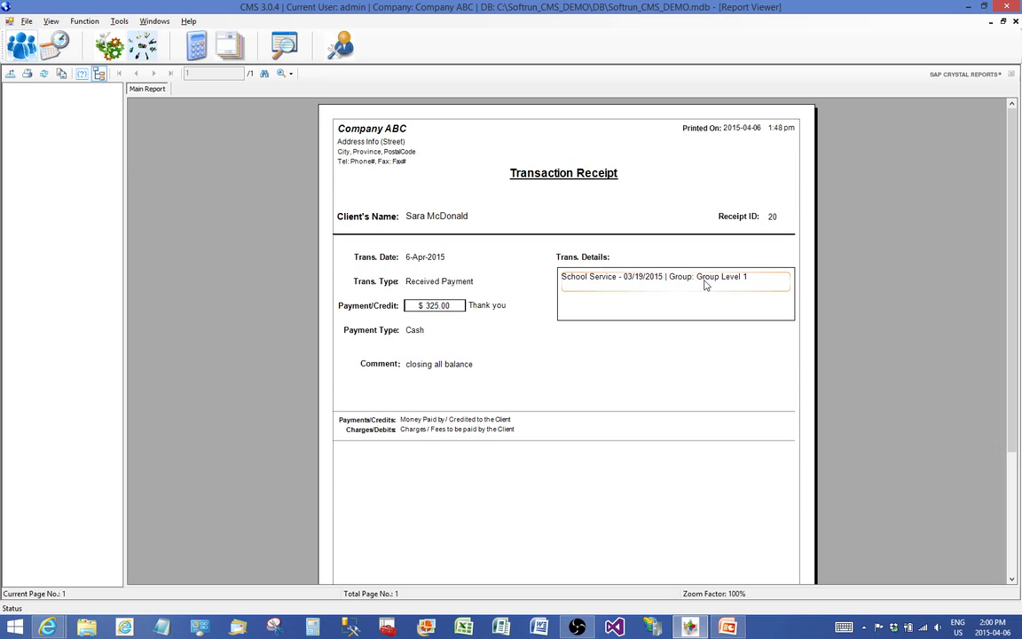
Close the transaction receipt, then check the account's total payments and balance before leaving the transactions window
{"action": "left_click", "coordinate": [1015, 22]}
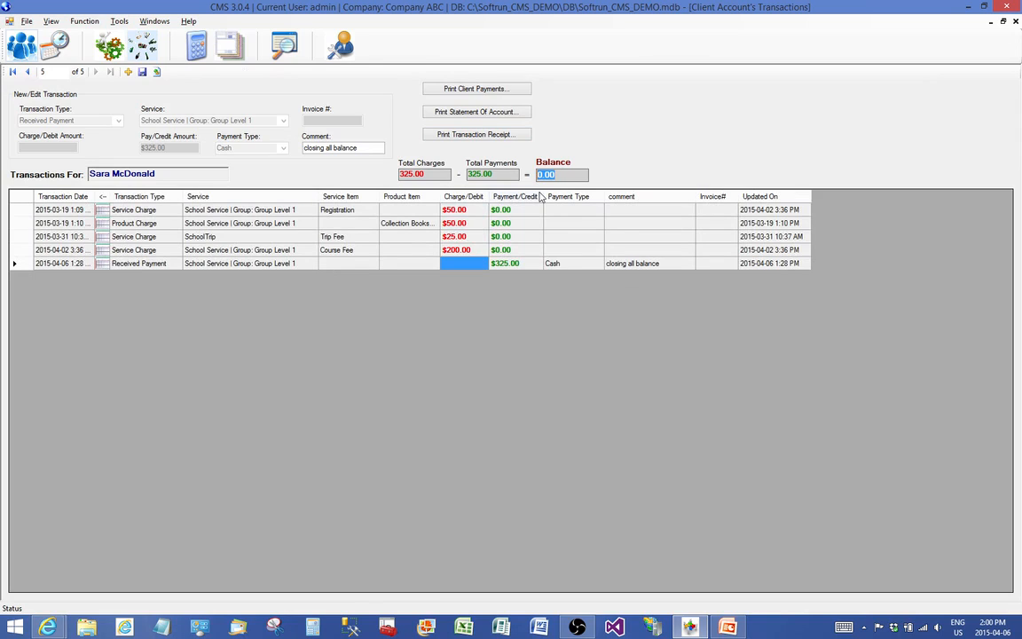
{"action": "left_click", "coordinate": [470, 174]}
{"action": "left_click", "coordinate": [561, 175]}
{"action": "left_click", "coordinate": [1016, 22]}
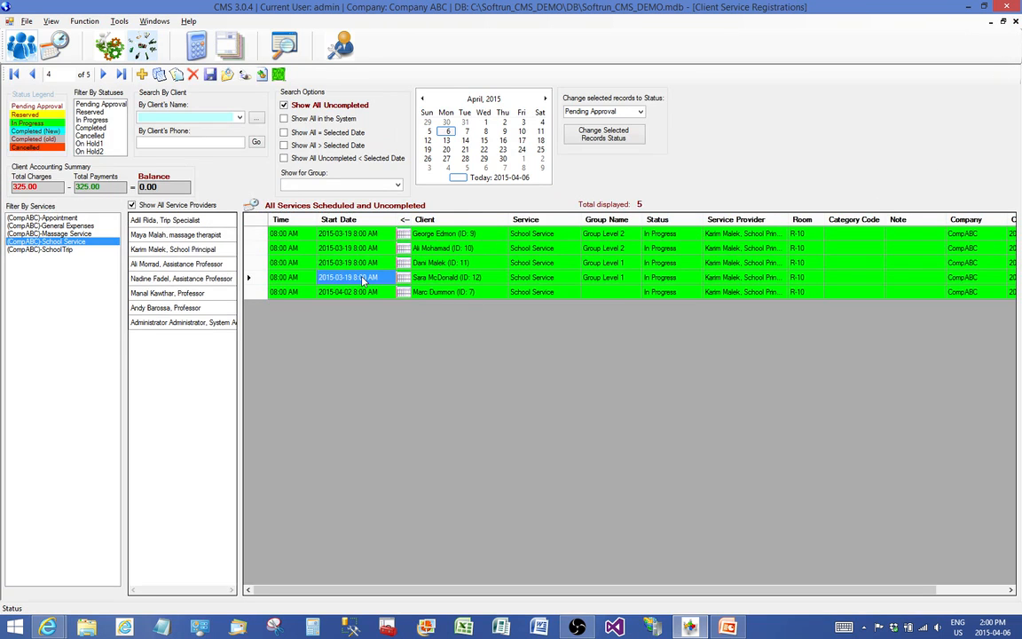
Compare the accounting summary balances of the clients in the School Service registrations list
{"action": "left_click", "coordinate": [310, 281]}
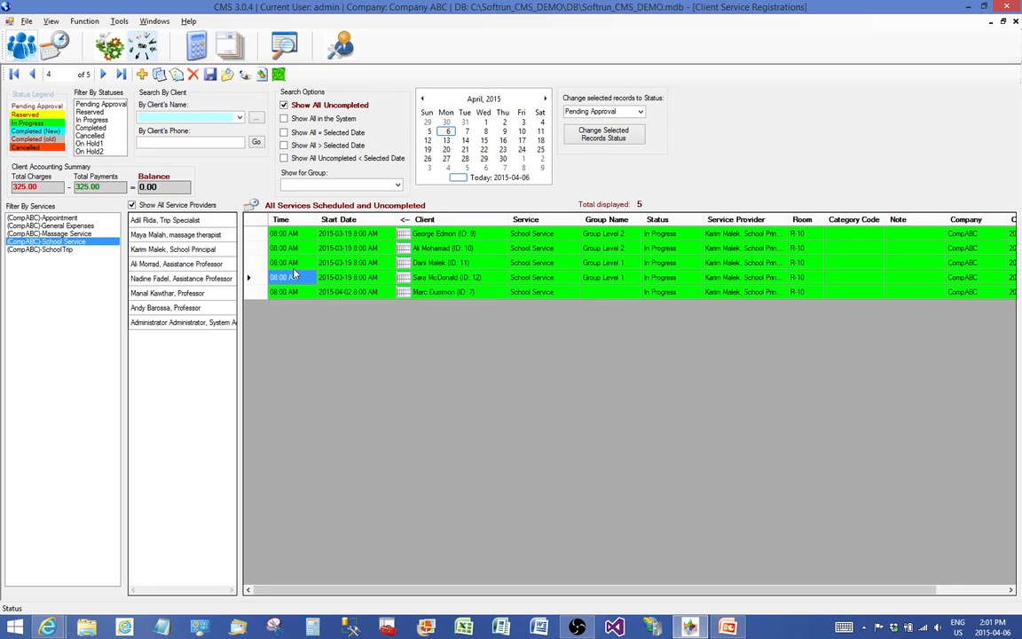
{"action": "left_click_drag", "start_coordinate": [165, 189], "coordinate": [139, 189]}
{"action": "left_click", "coordinate": [432, 265]}
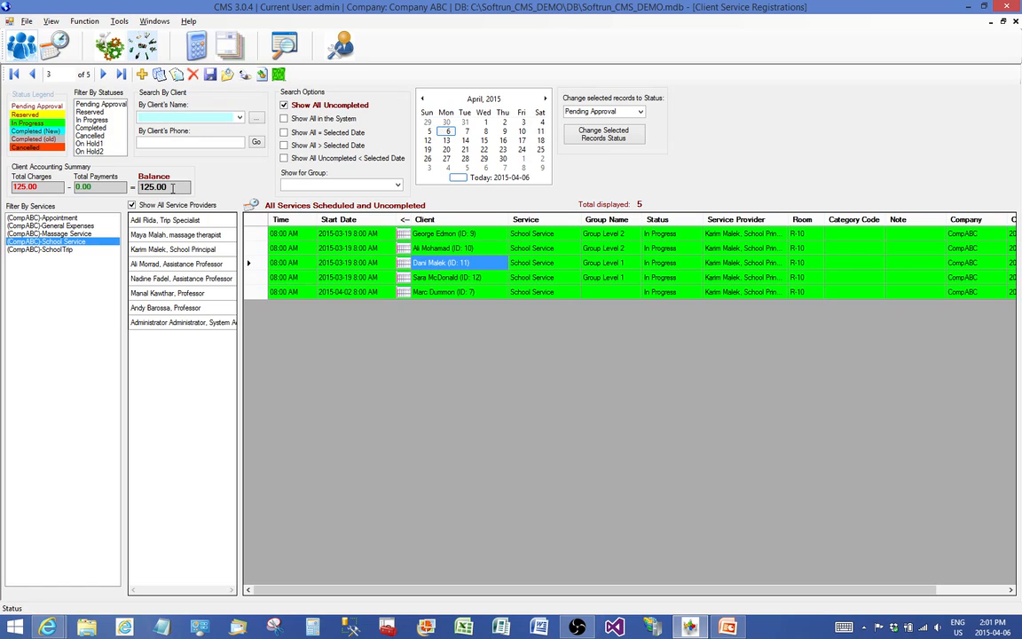
{"action": "left_click_drag", "start_coordinate": [173, 187], "coordinate": [140, 186]}
{"action": "left_click", "coordinate": [455, 251]}
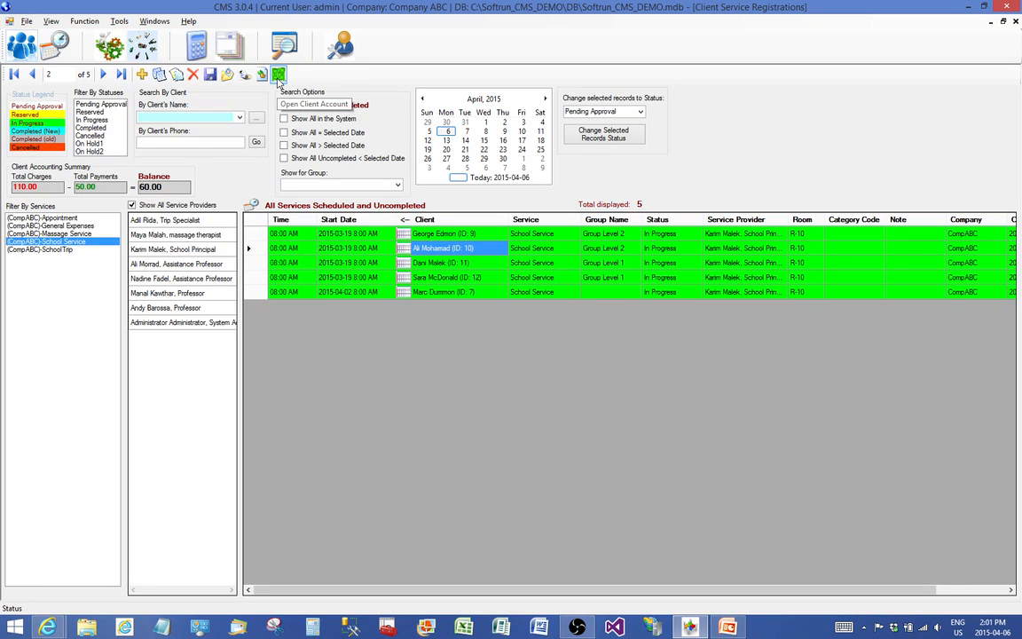
{"action": "left_click", "coordinate": [434, 263]}
{"action": "left_click", "coordinate": [444, 278]}
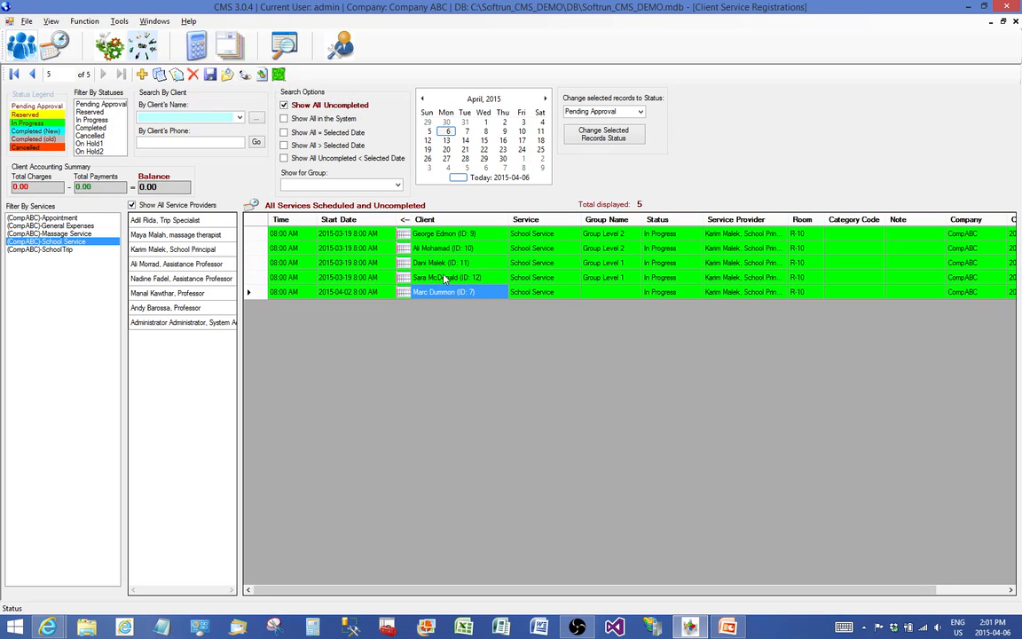
{"action": "key", "text": "Up"}
{"action": "key", "text": "Up"}
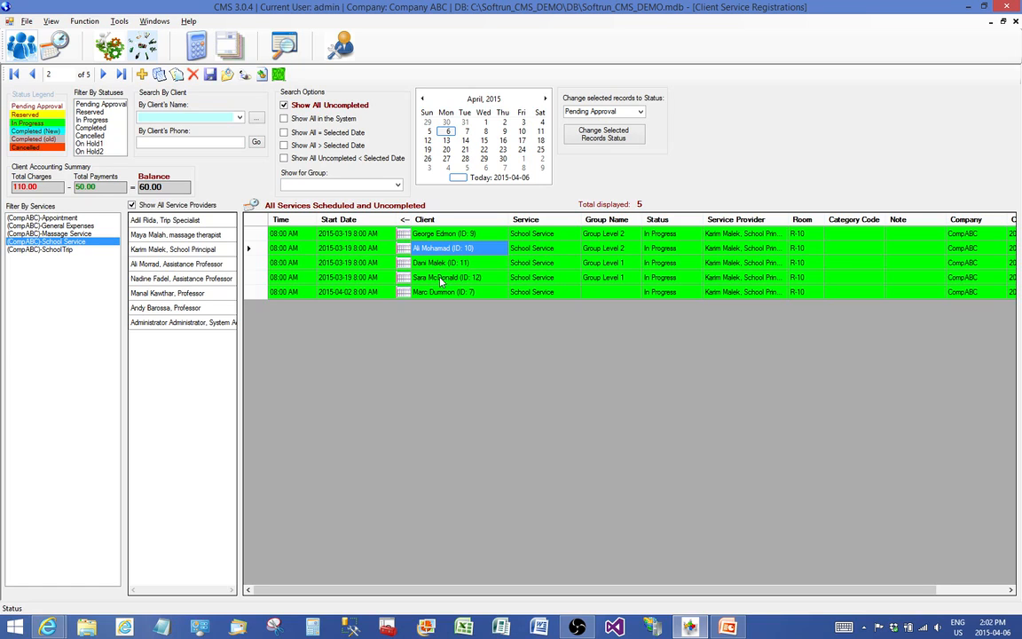
Open the fourth registration's service file, move it beside the registrations list, and review its service charges
{"action": "double_click", "coordinate": [441, 280]}
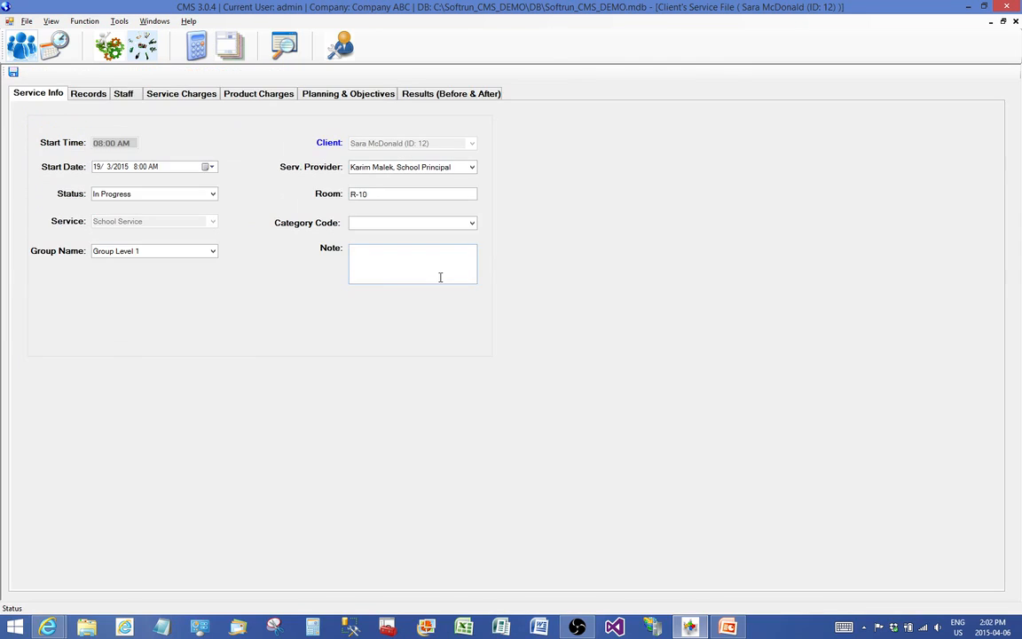
{"action": "left_click", "coordinate": [1003, 22]}
{"action": "left_click_drag", "start_coordinate": [521, 147], "coordinate": [698, 137]}
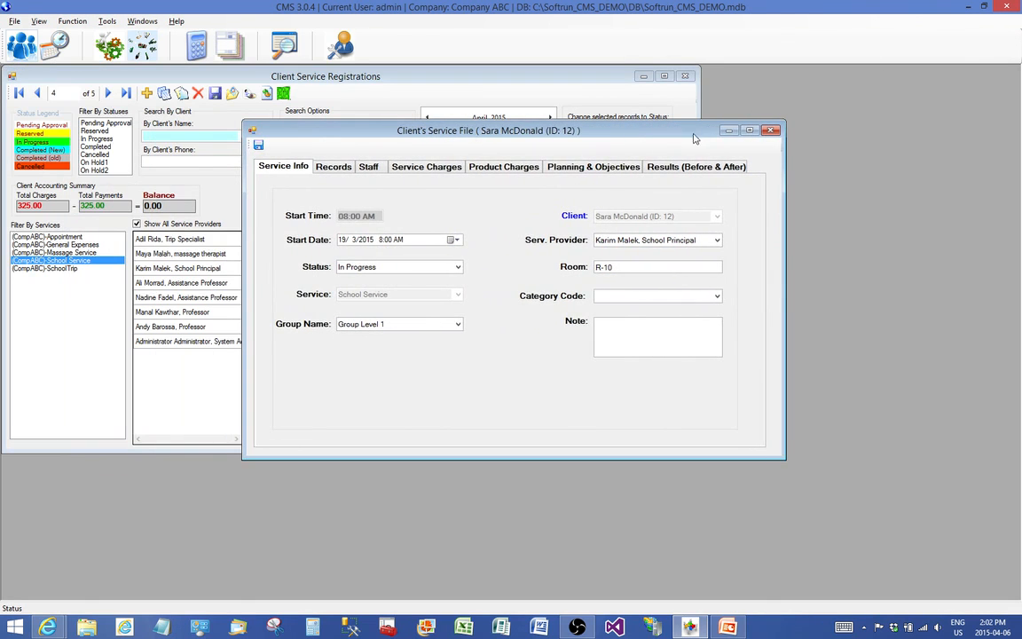
{"action": "left_click", "coordinate": [447, 171]}
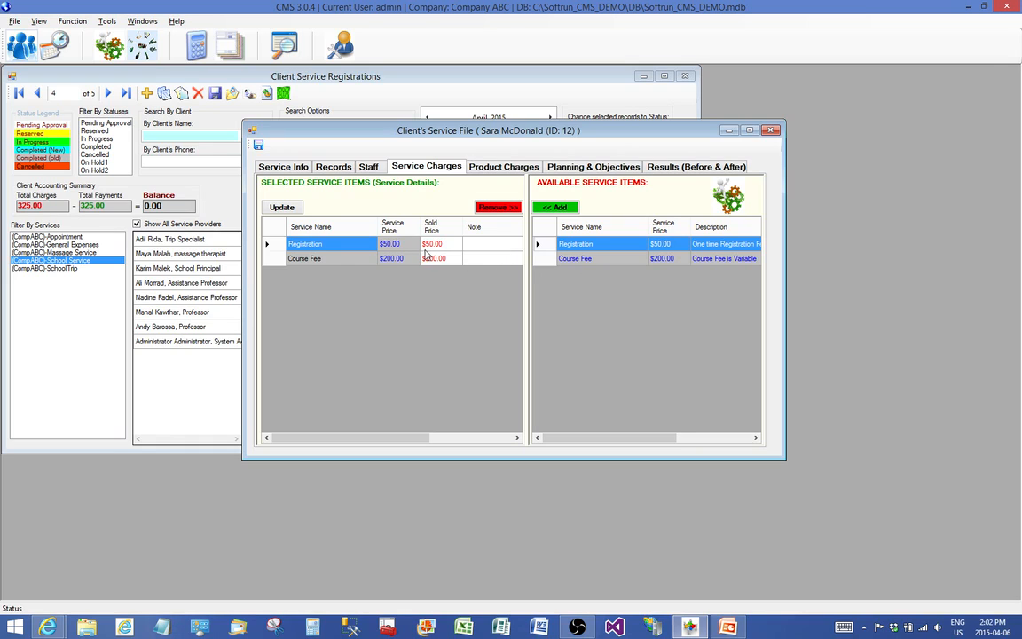
Add one $60.00 Collection Books product to the client's product charges and save the changes while closing the service file
{"action": "left_click", "coordinate": [498, 171]}
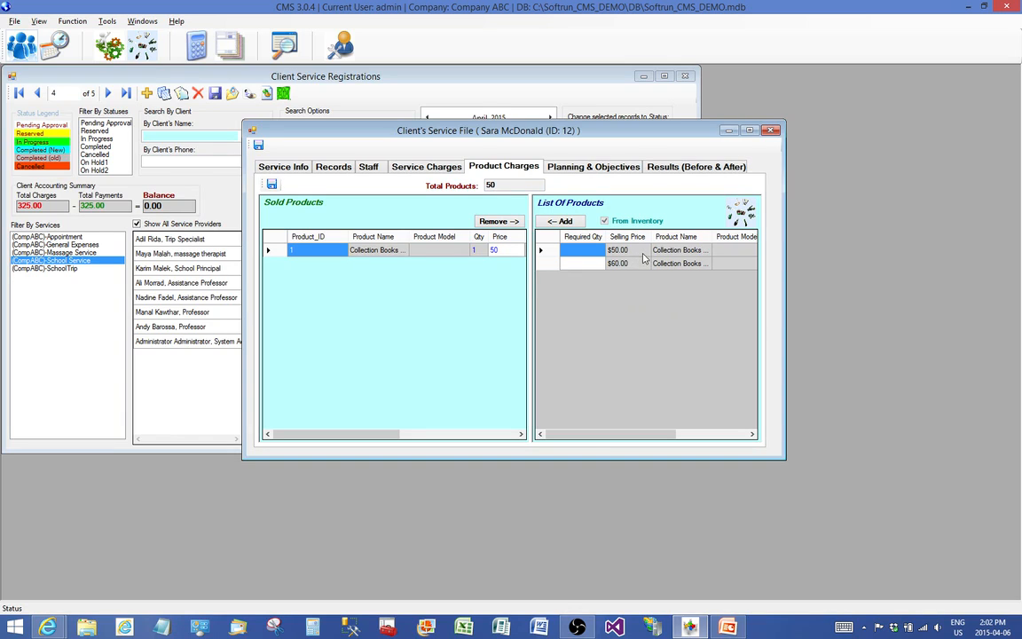
{"action": "left_click", "coordinate": [686, 252]}
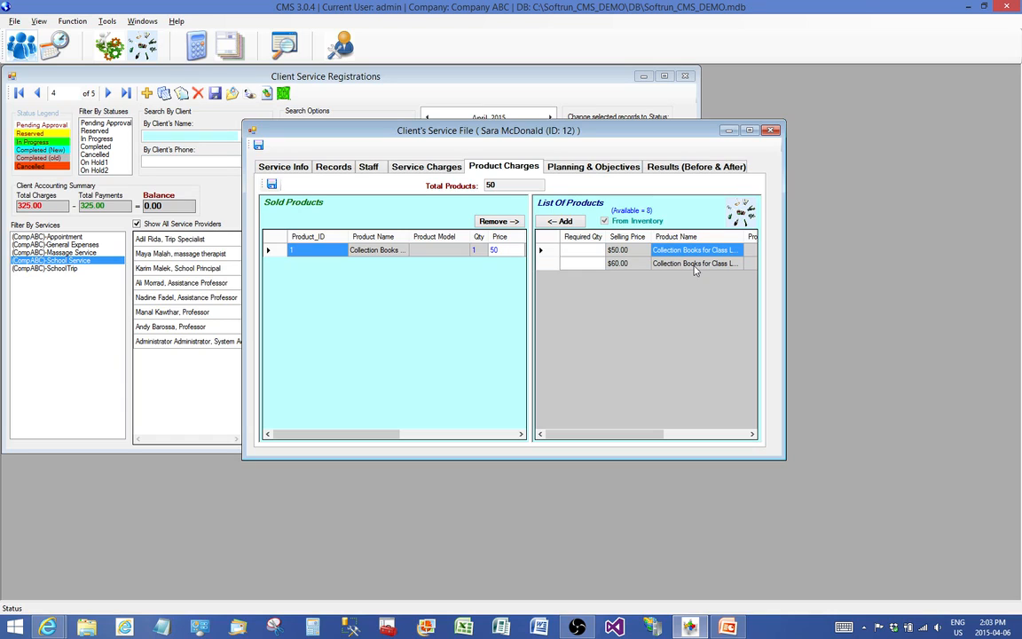
{"action": "left_click", "coordinate": [581, 263]}
{"action": "type", "text": "1"}
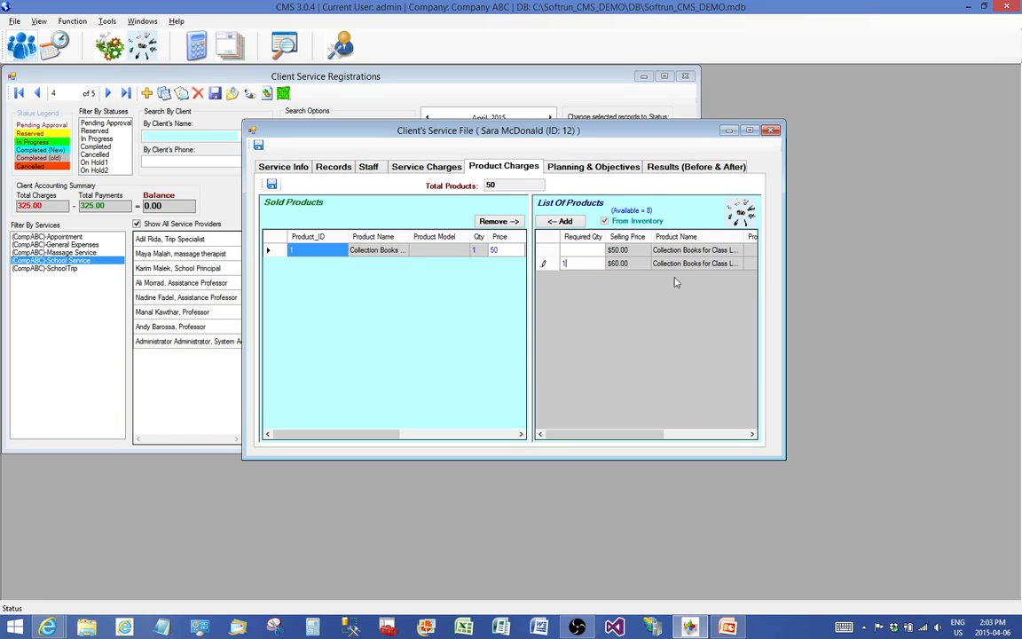
{"action": "left_click", "coordinate": [560, 225]}
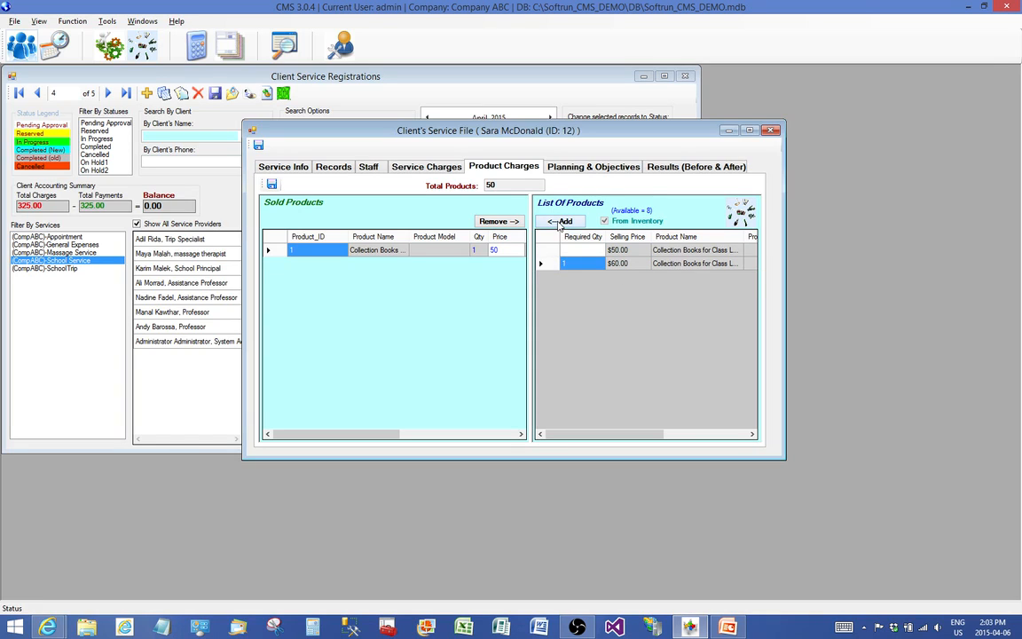
{"action": "left_click", "coordinate": [559, 226]}
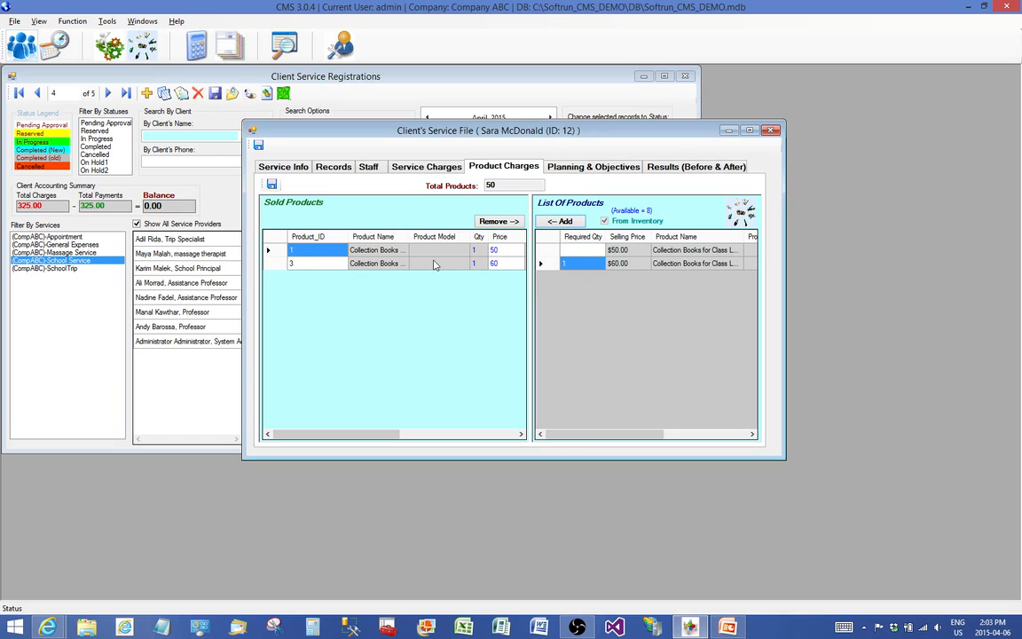
{"action": "left_click", "coordinate": [771, 133]}
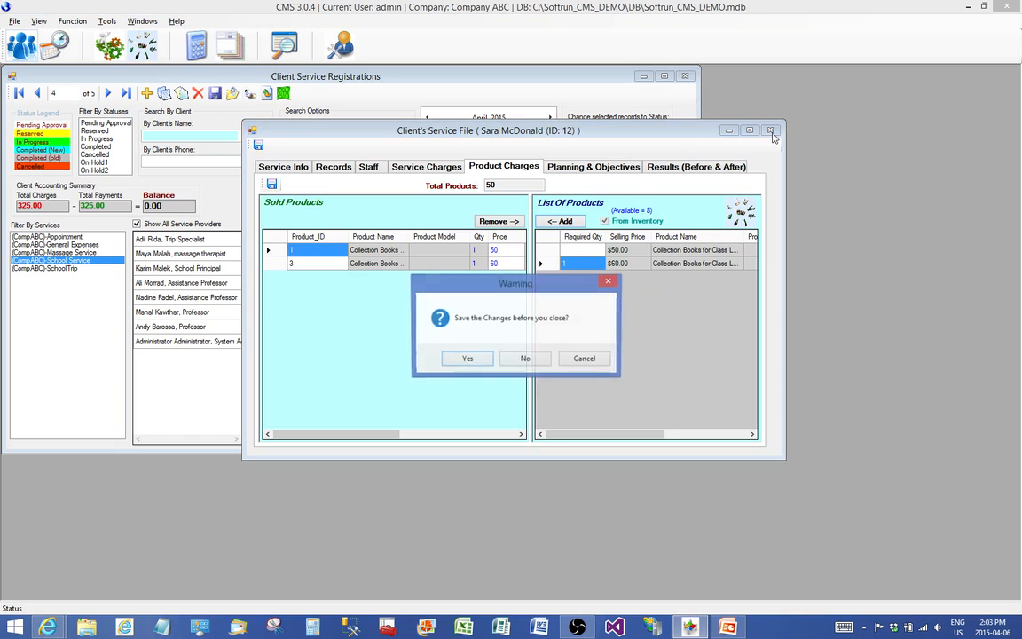
{"action": "left_click", "coordinate": [461, 358]}
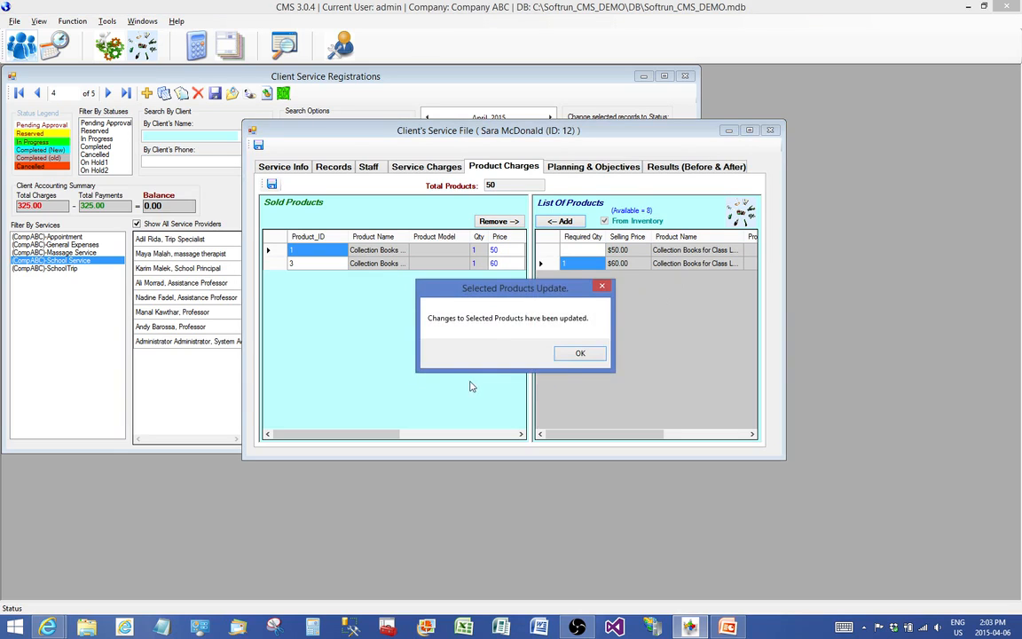
{"action": "left_click", "coordinate": [580, 356]}
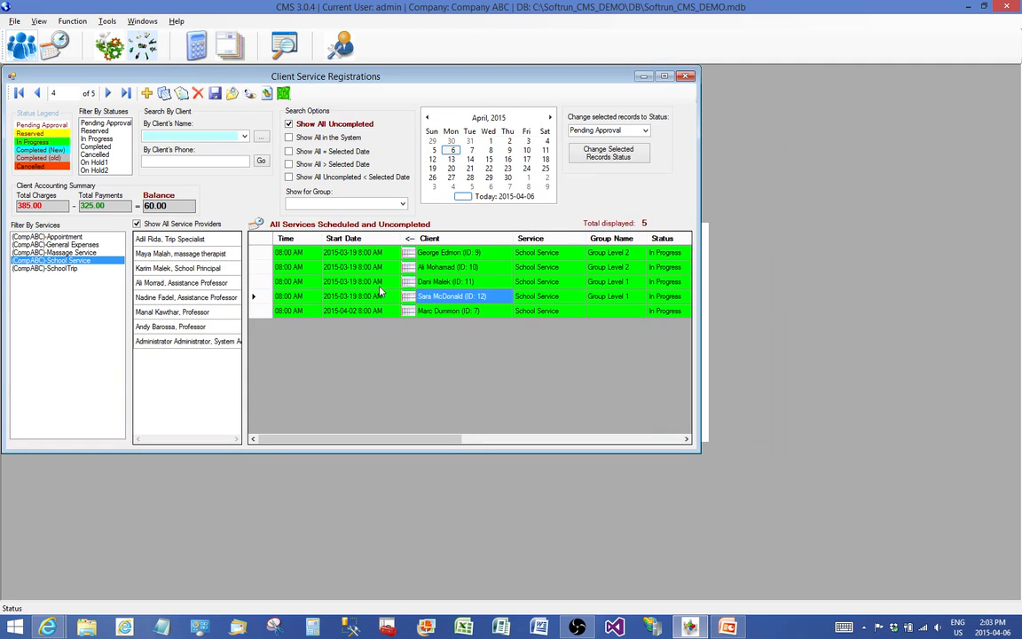
Check the client's updated balance and total charges, and minimize the Client Service Registrations window
{"action": "left_click_drag", "start_coordinate": [170, 206], "coordinate": [141, 204]}
{"action": "left_click_drag", "start_coordinate": [43, 205], "coordinate": [6, 199]}
{"action": "left_click", "coordinate": [644, 76]}
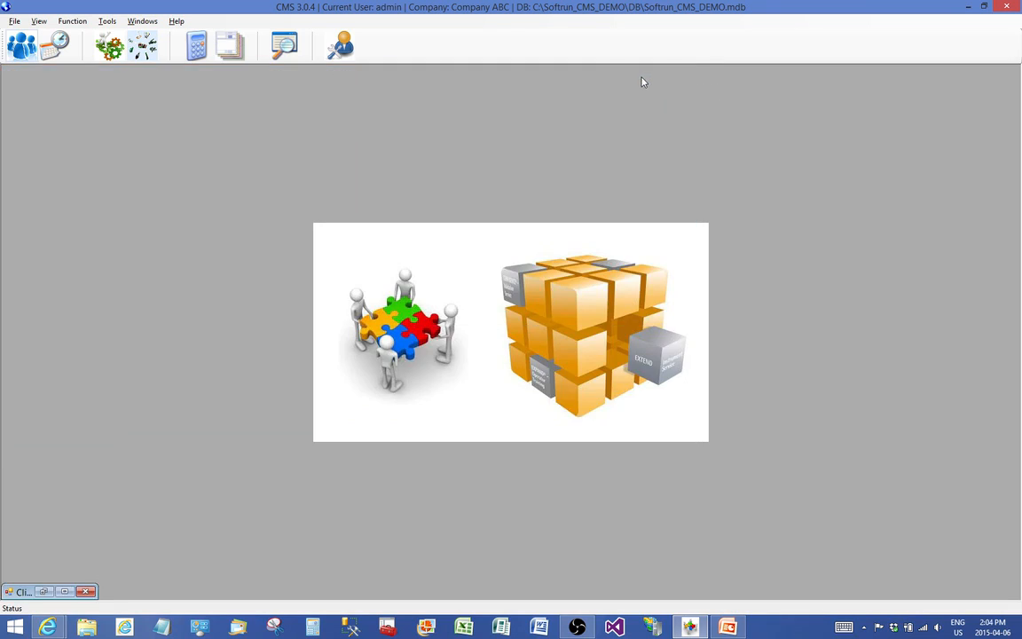
Open the list of reports, widen its Category column, and request the Client Account Balance report
{"action": "left_click", "coordinate": [283, 46]}
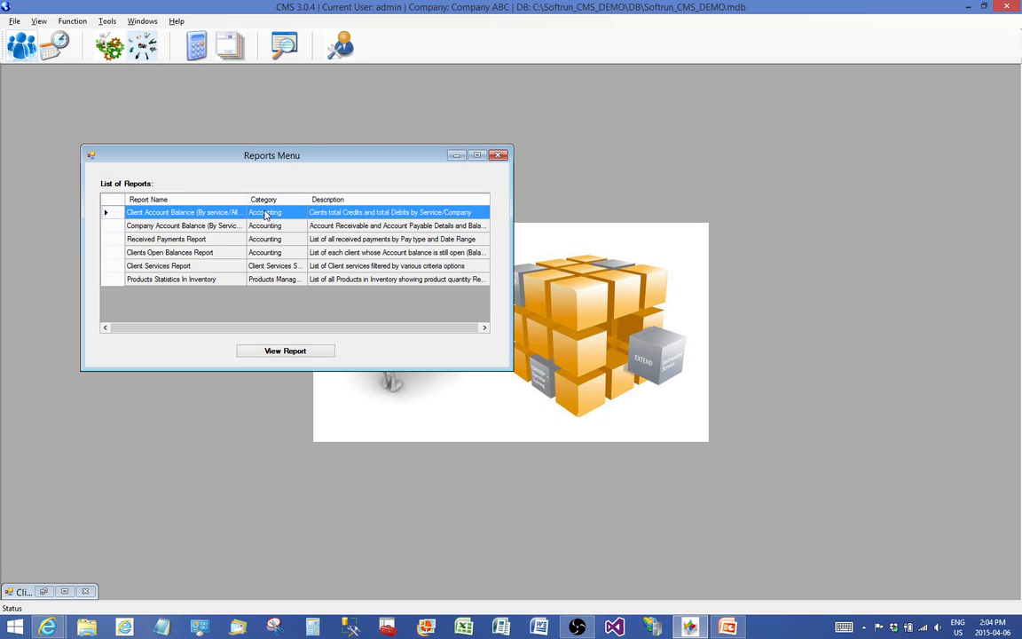
{"action": "left_click", "coordinate": [272, 279]}
{"action": "left_click", "coordinate": [271, 266]}
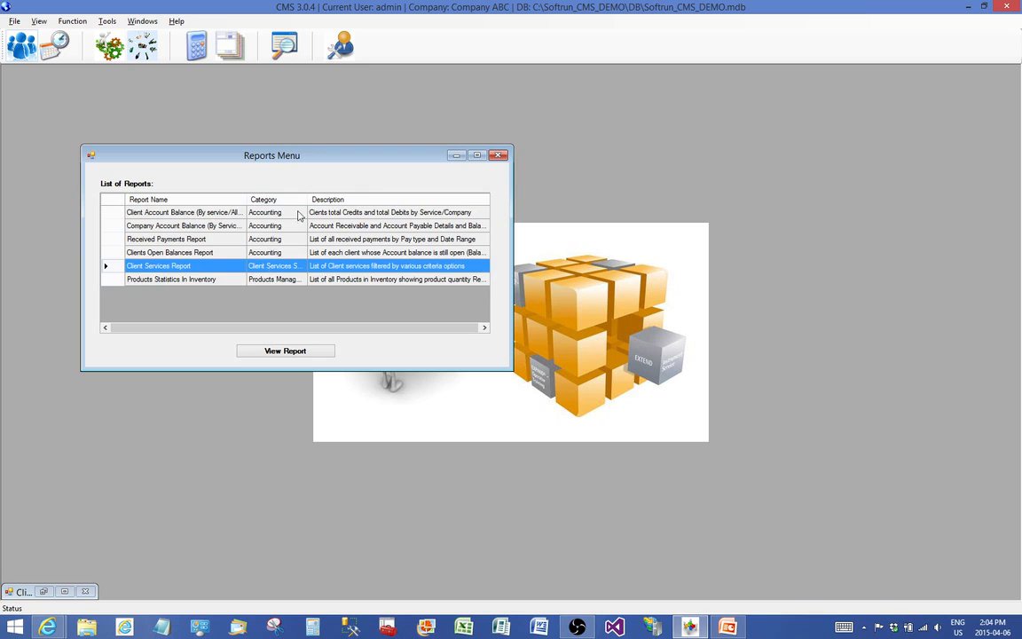
{"action": "double_click", "coordinate": [307, 198]}
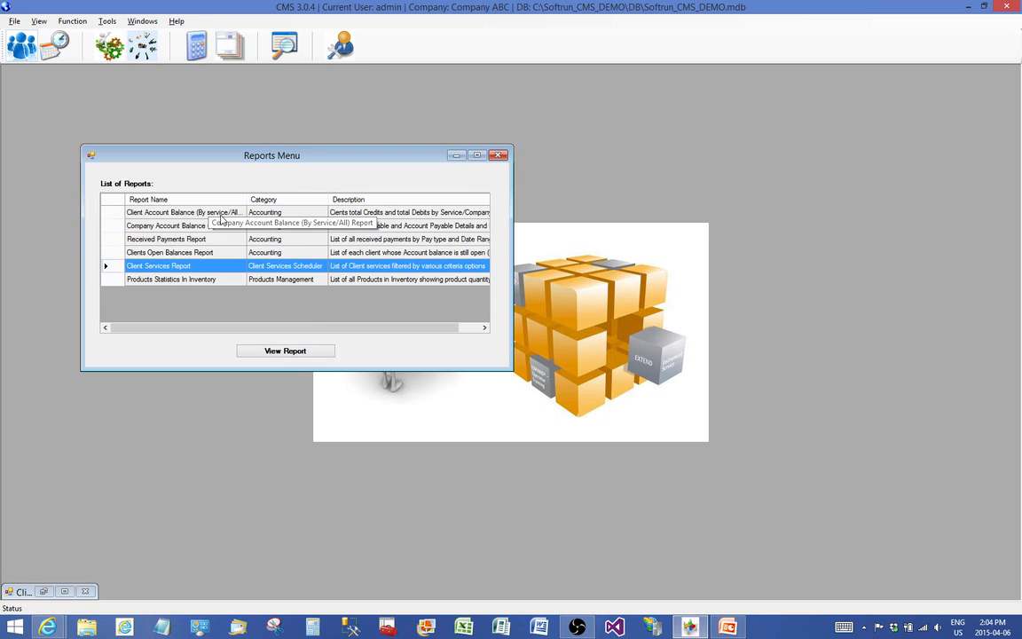
{"action": "left_click", "coordinate": [266, 212]}
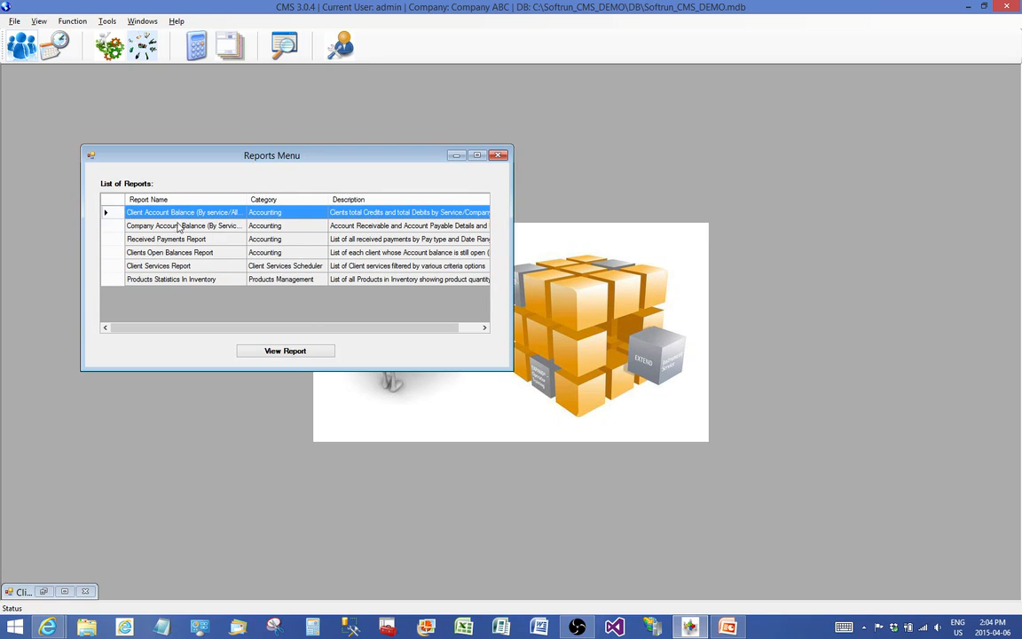
{"action": "left_click", "coordinate": [286, 351]}
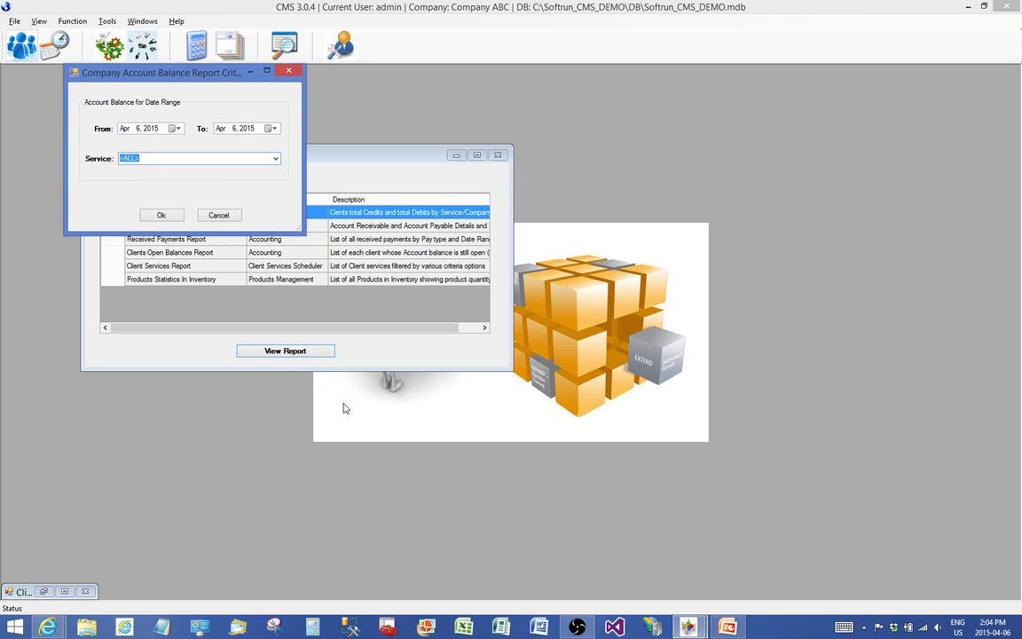
Generate the account balance report from Mar 1, 2015 to Apr 6, 2015 for <ALL> services
{"action": "left_click_drag", "start_coordinate": [195, 71], "coordinate": [545, 153]}
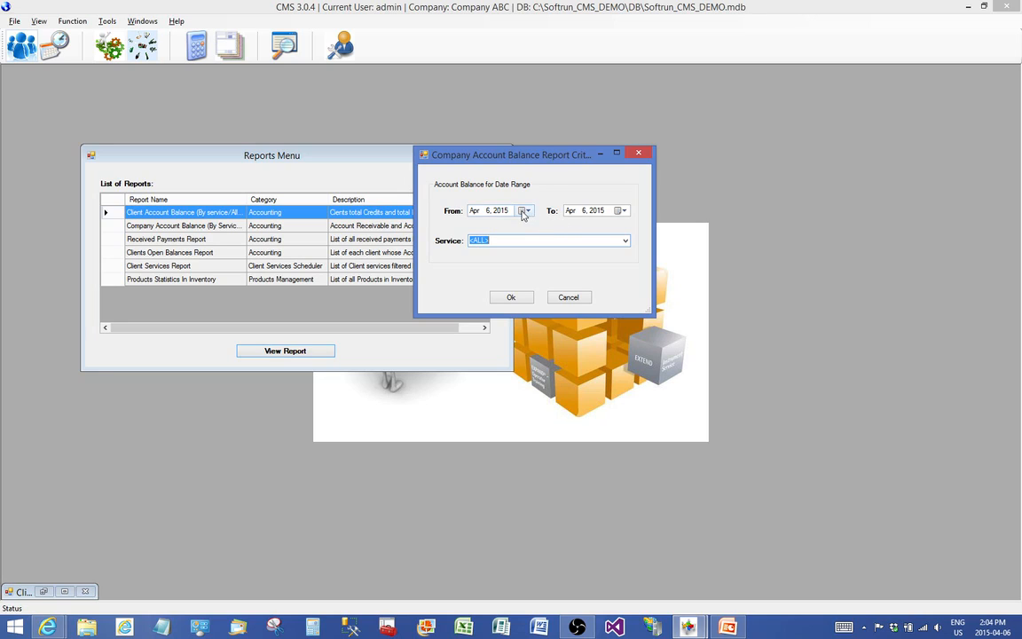
{"action": "left_click", "coordinate": [528, 211]}
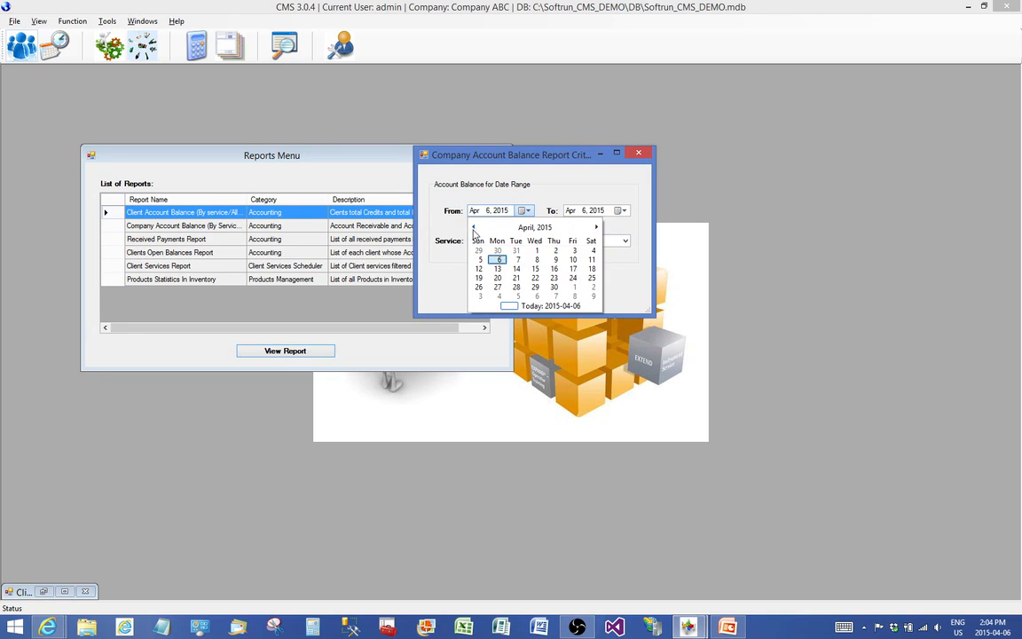
{"action": "left_click", "coordinate": [473, 227]}
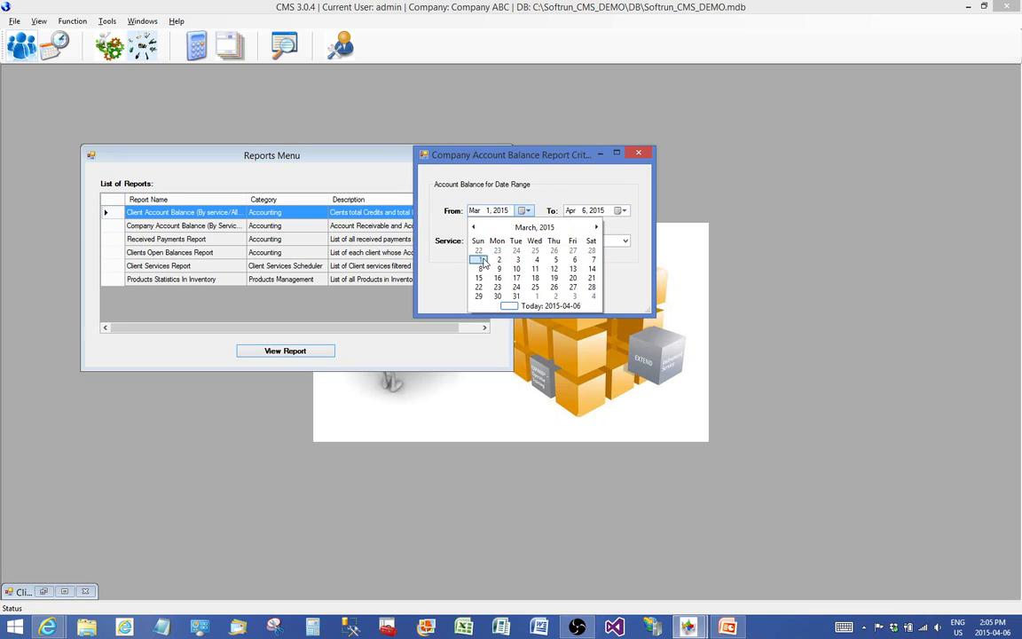
{"action": "left_click", "coordinate": [435, 231]}
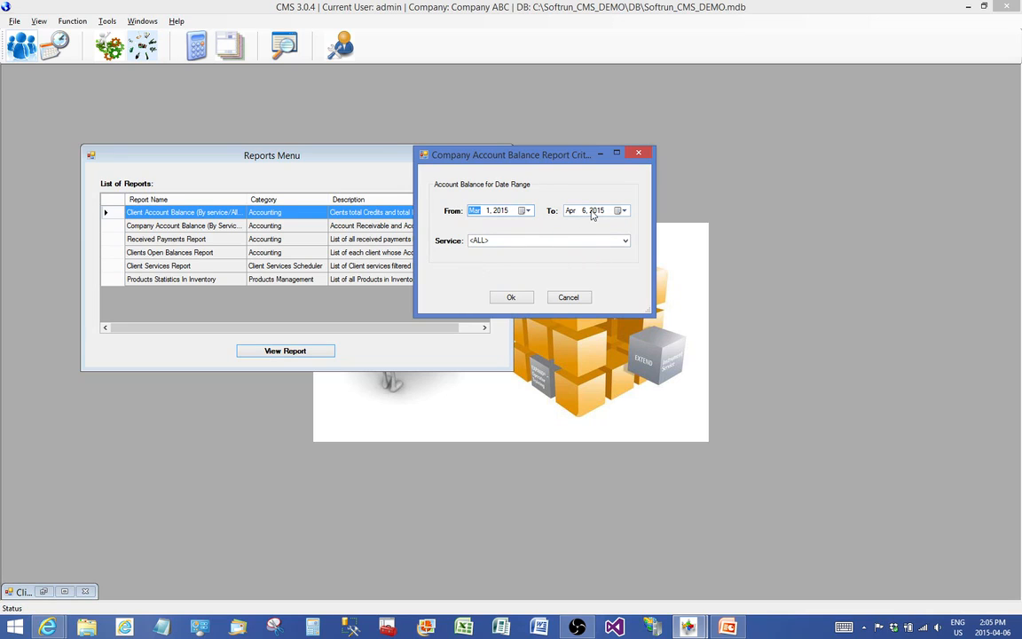
{"action": "left_click", "coordinate": [626, 242]}
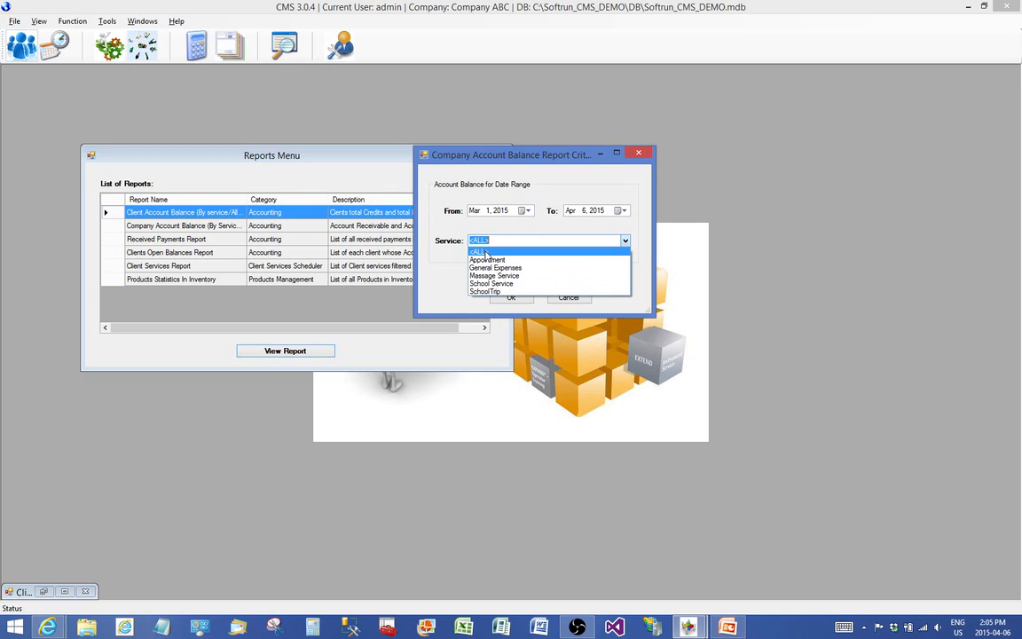
{"action": "left_click", "coordinate": [484, 253]}
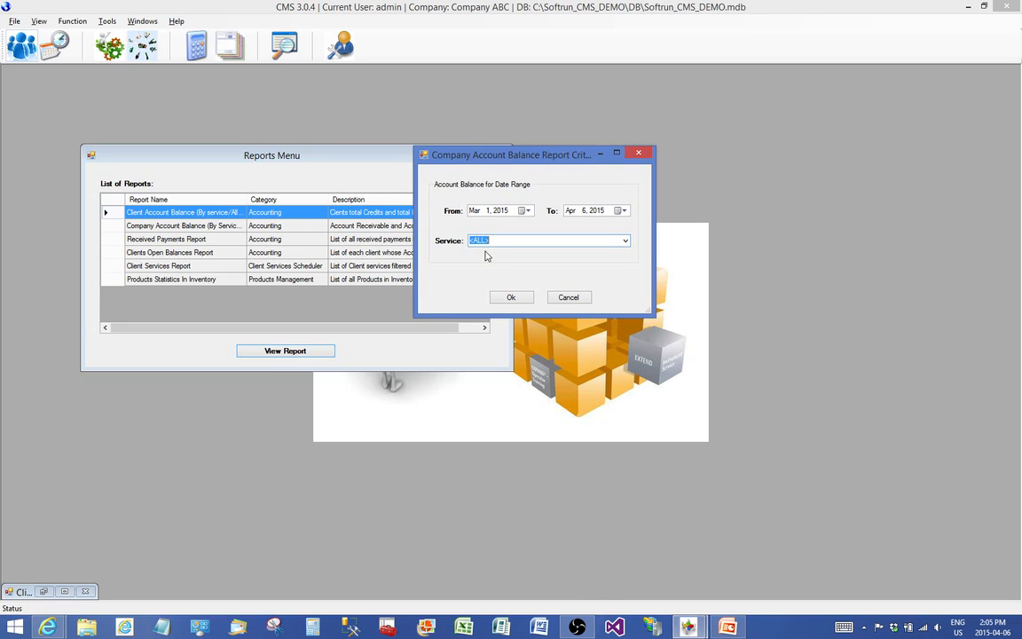
{"action": "left_click", "coordinate": [511, 297]}
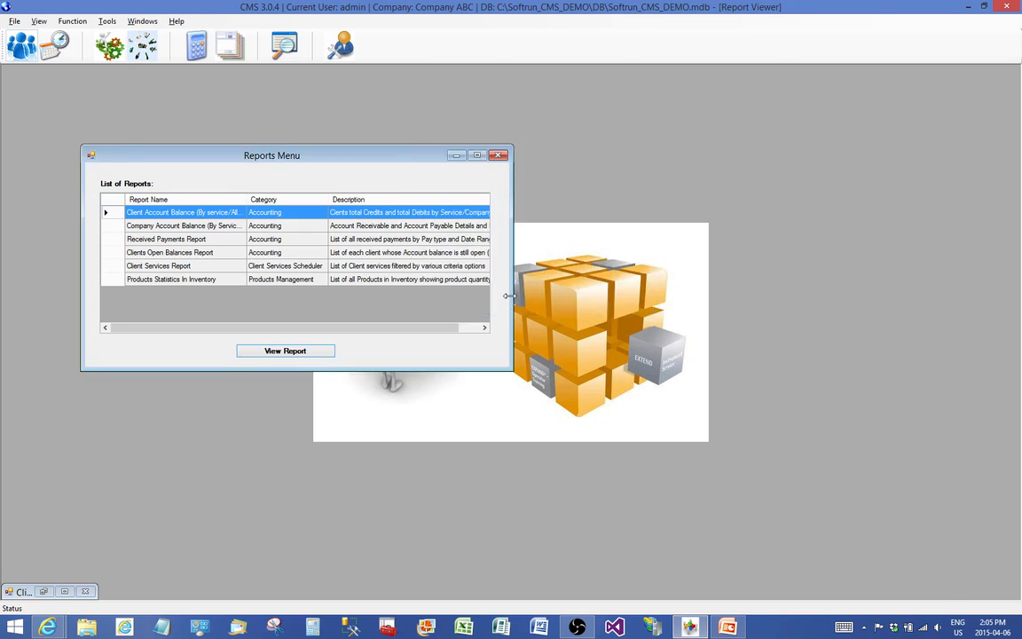
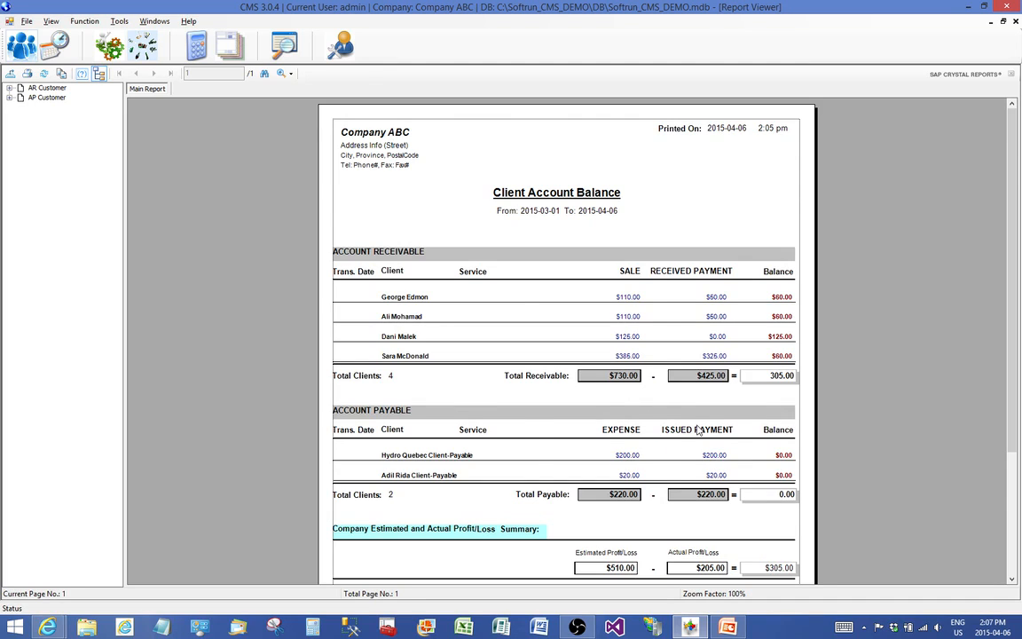
Review the report's profit/loss summary and drill down into the fourth receivable client's transaction details
{"action": "scroll", "coordinate": [698, 429], "scroll_direction": "down", "scroll_amount": 2}
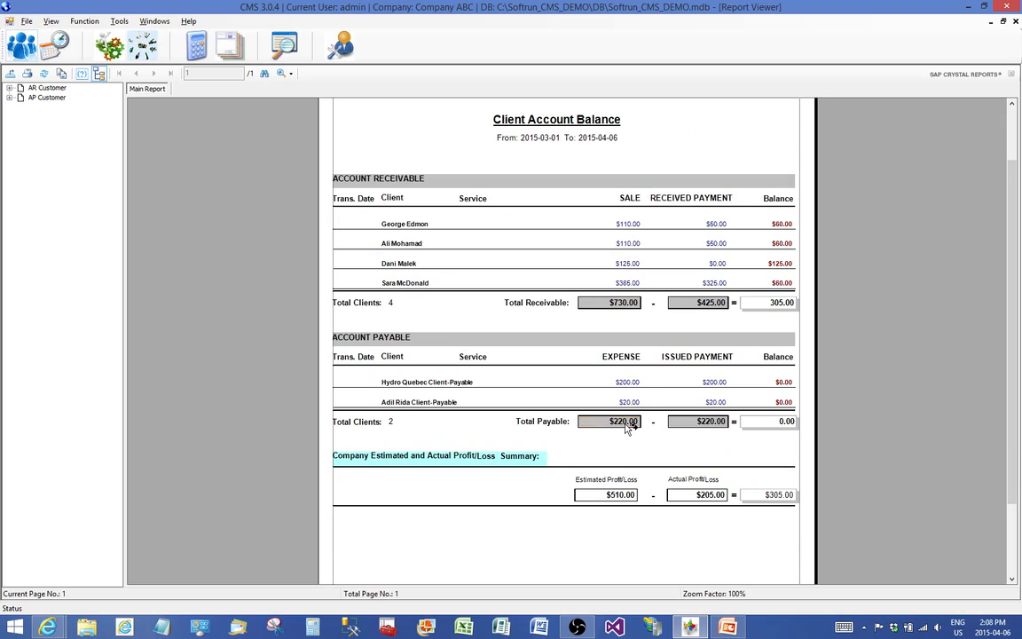
{"action": "left_click", "coordinate": [620, 499]}
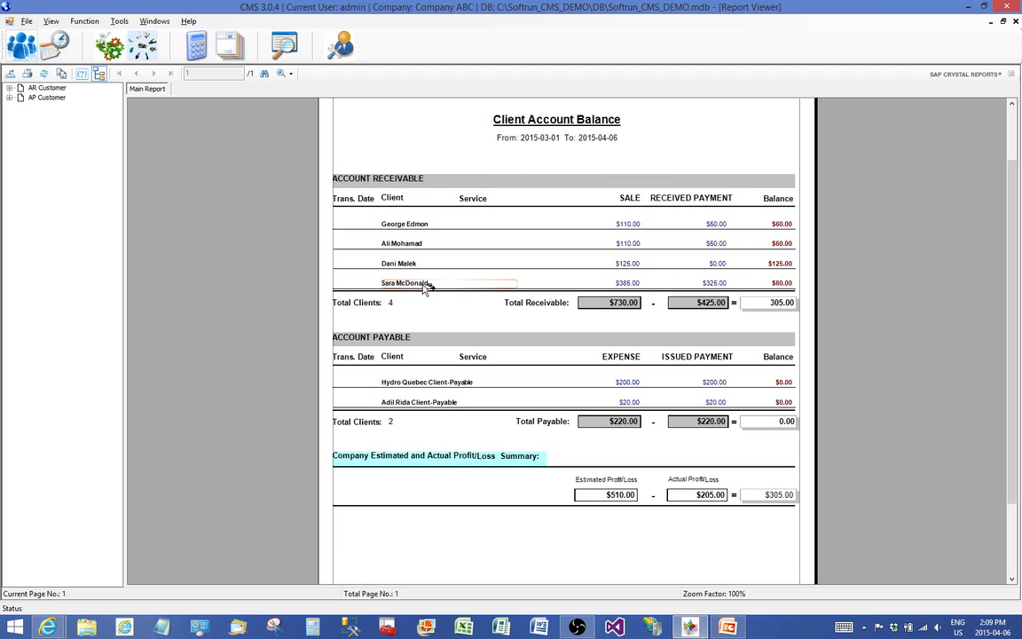
{"action": "double_click", "coordinate": [629, 281]}
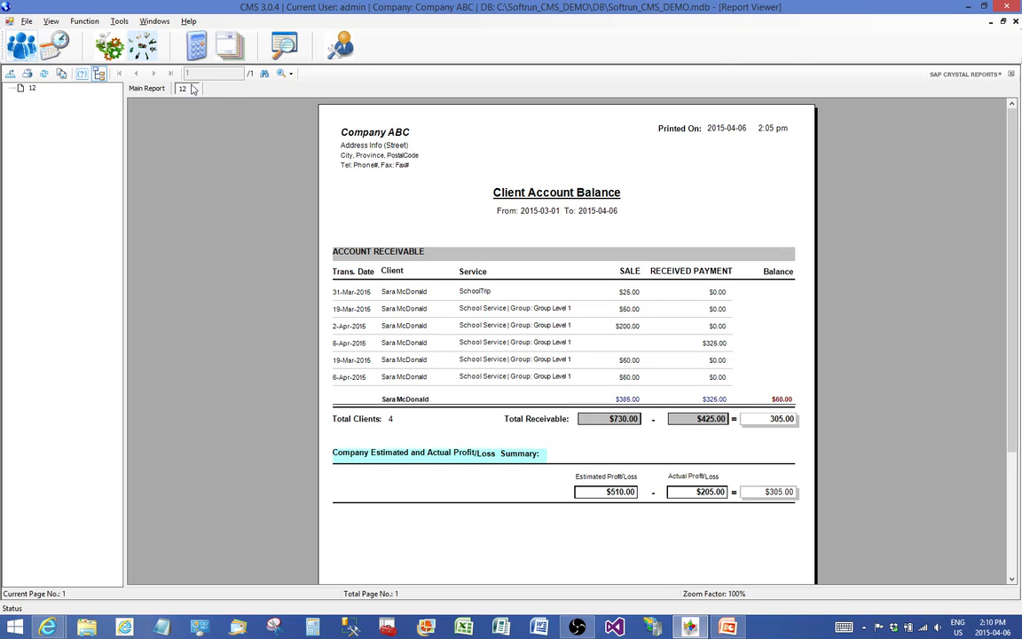
Generate the Client Account Balance report from Mar 1, 2015 to Apr 6, 2015 for the SchoolTrip service, and close it after viewing
{"action": "left_click", "coordinate": [1015, 20]}
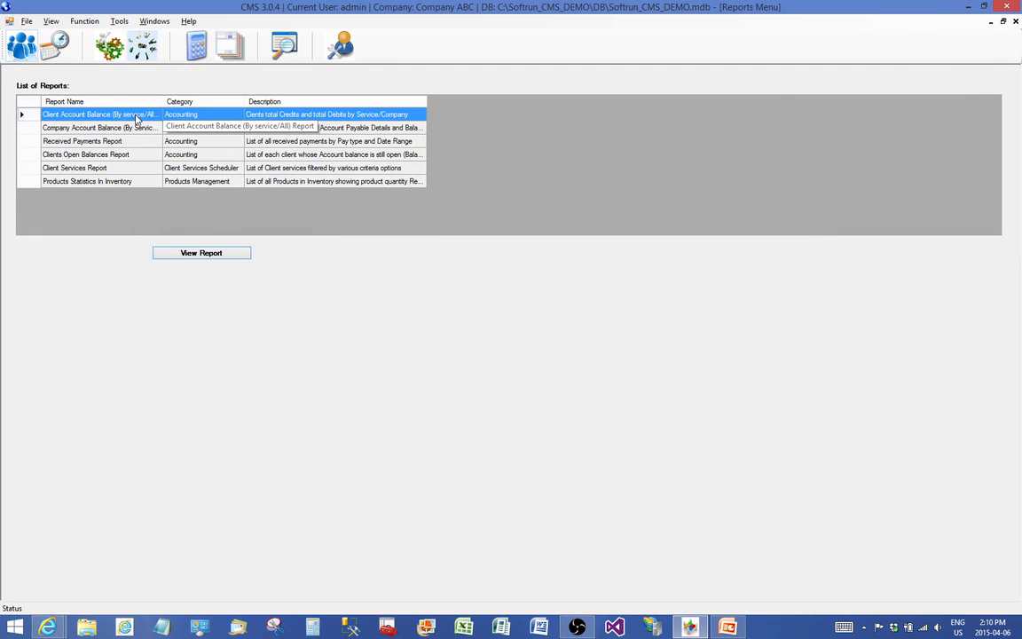
{"action": "left_click", "coordinate": [192, 252]}
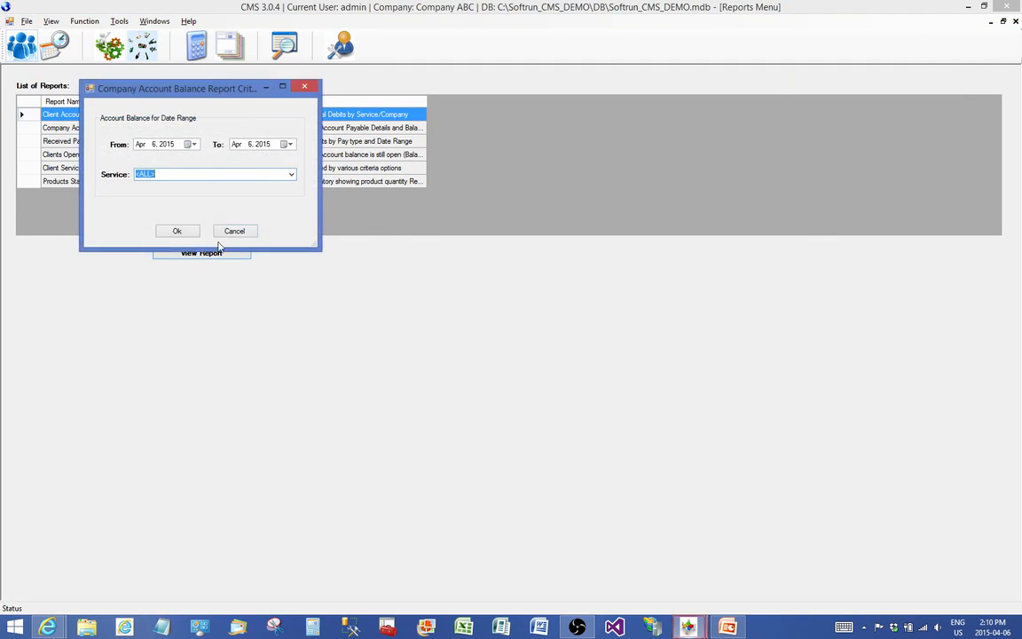
{"action": "left_click", "coordinate": [193, 144]}
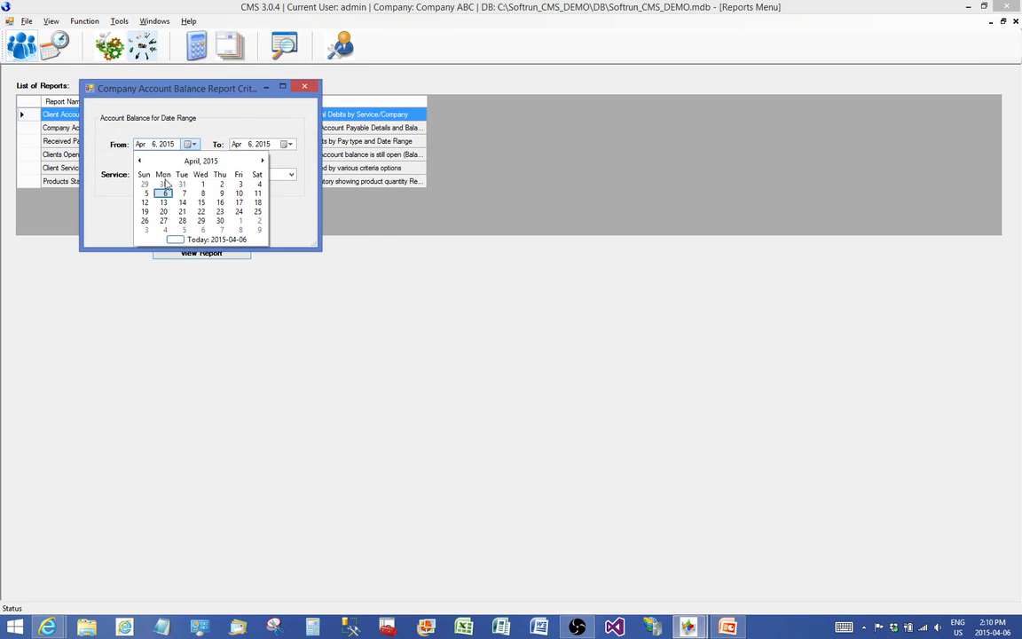
{"action": "left_click", "coordinate": [141, 162]}
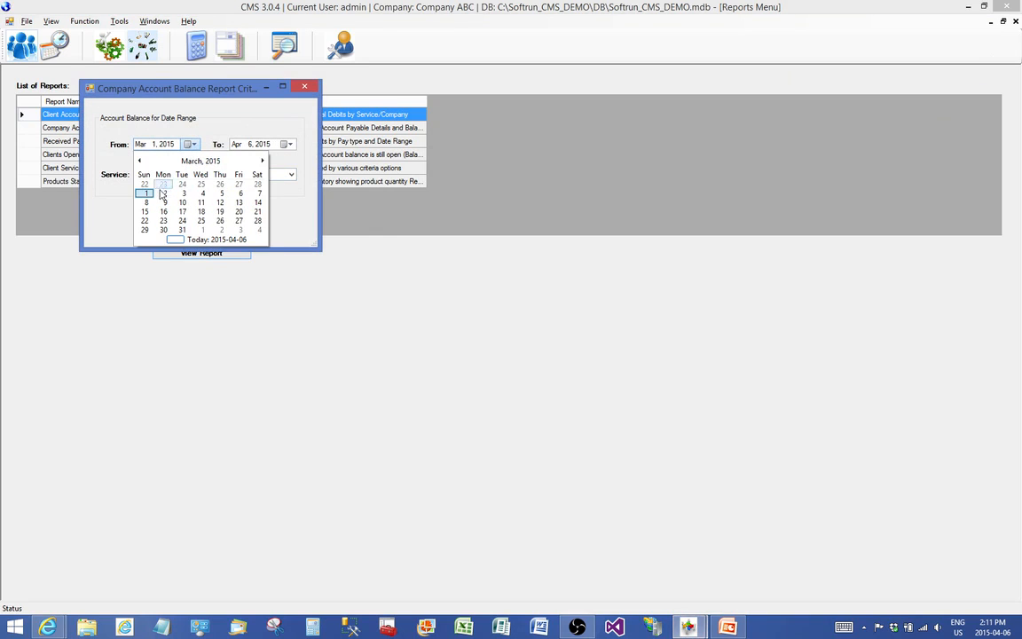
{"action": "left_click", "coordinate": [145, 193]}
{"action": "left_click", "coordinate": [290, 175]}
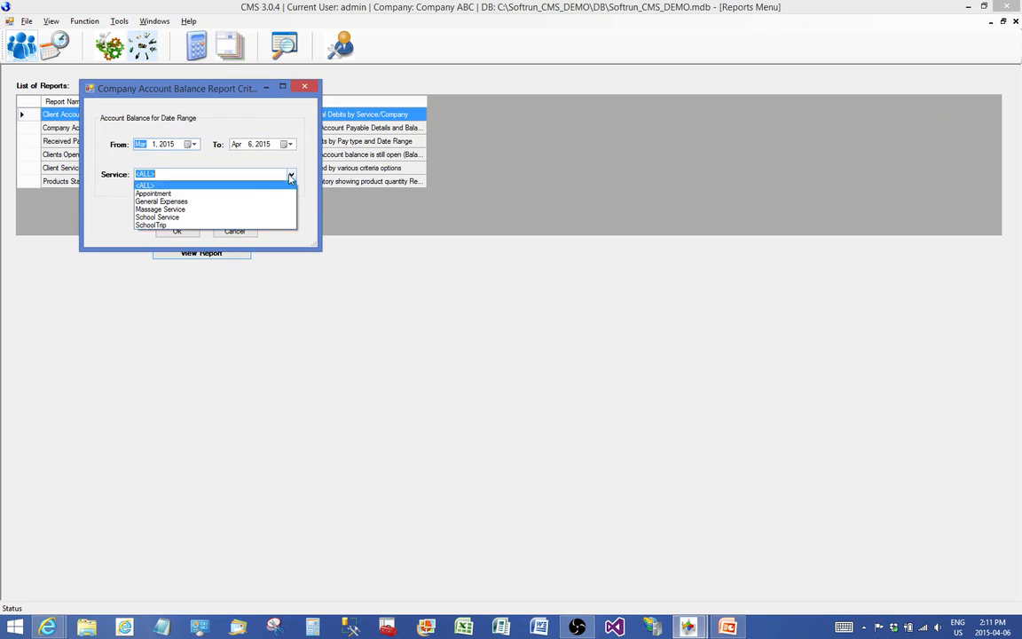
{"action": "left_click", "coordinate": [175, 218]}
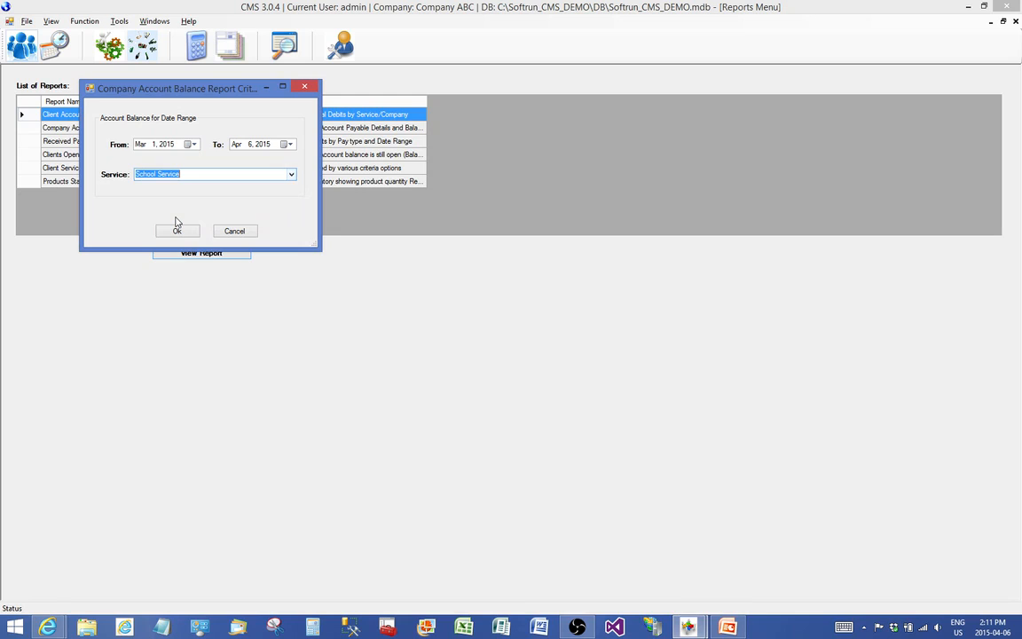
{"action": "left_click", "coordinate": [291, 174]}
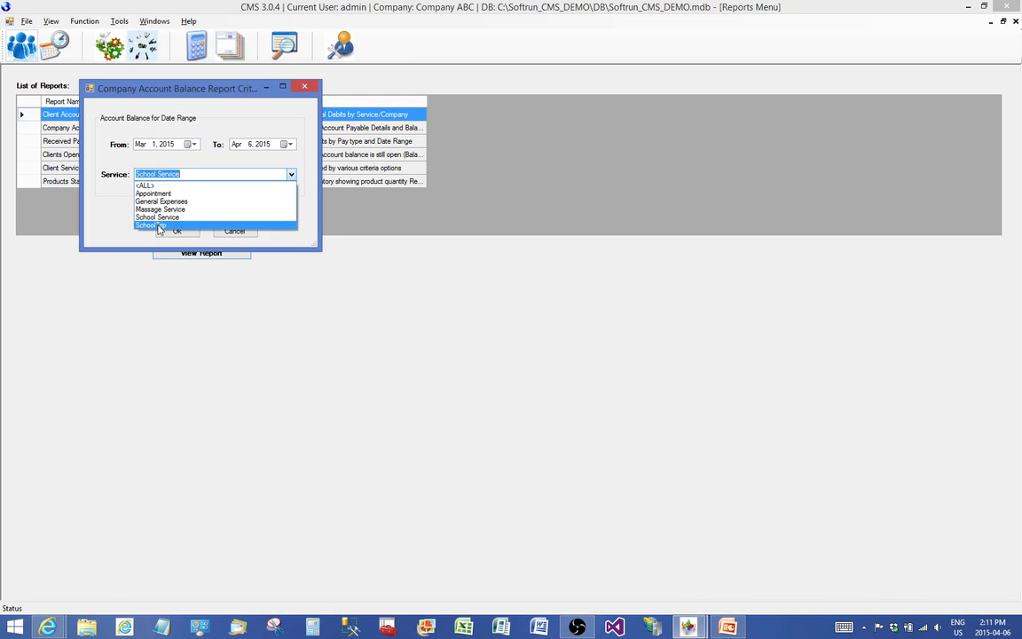
{"action": "left_click", "coordinate": [160, 227]}
{"action": "left_click", "coordinate": [176, 233]}
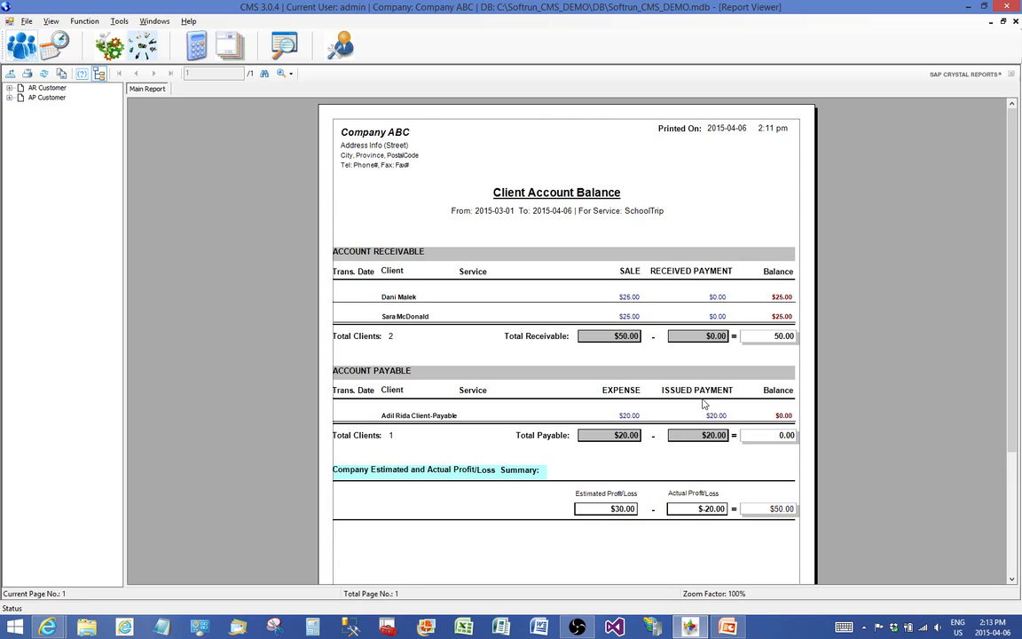
{"action": "left_click", "coordinate": [1015, 22]}
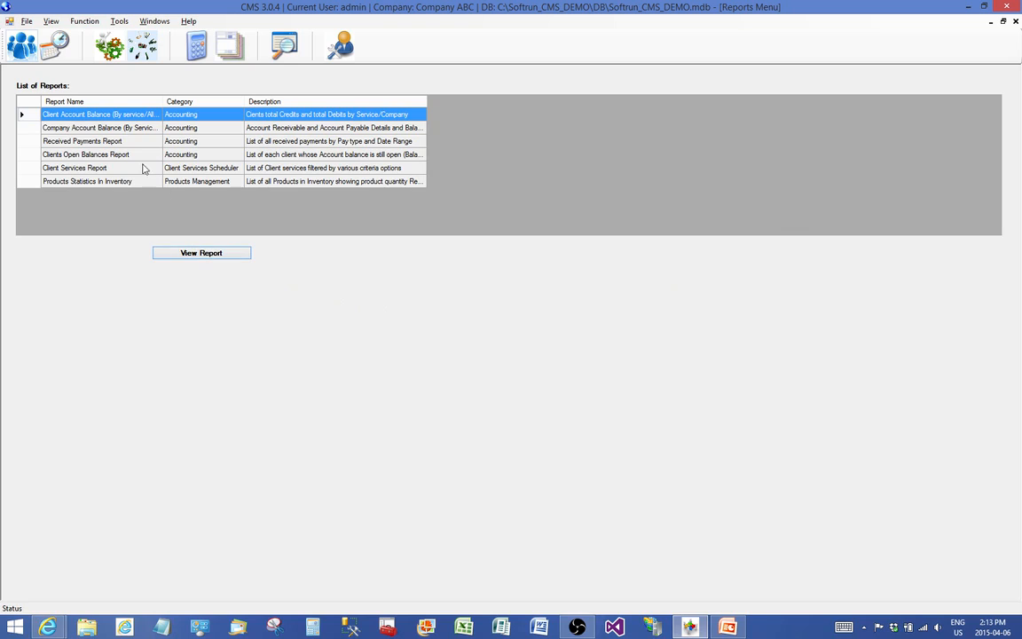
Generate the Client Services Report for School Service with the status In Progress
{"action": "left_click", "coordinate": [115, 170]}
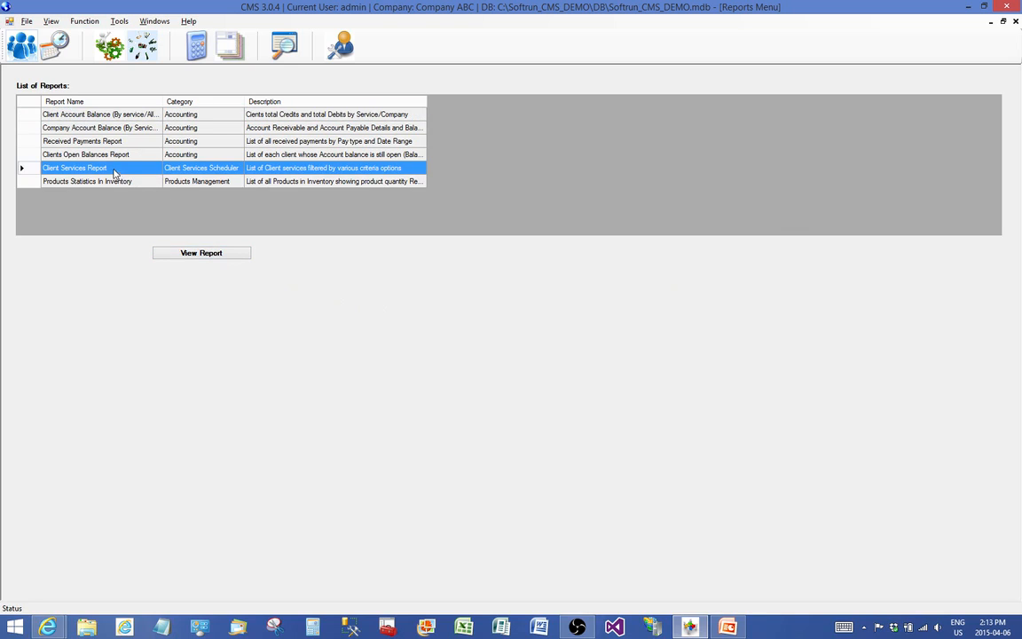
{"action": "left_click", "coordinate": [210, 255]}
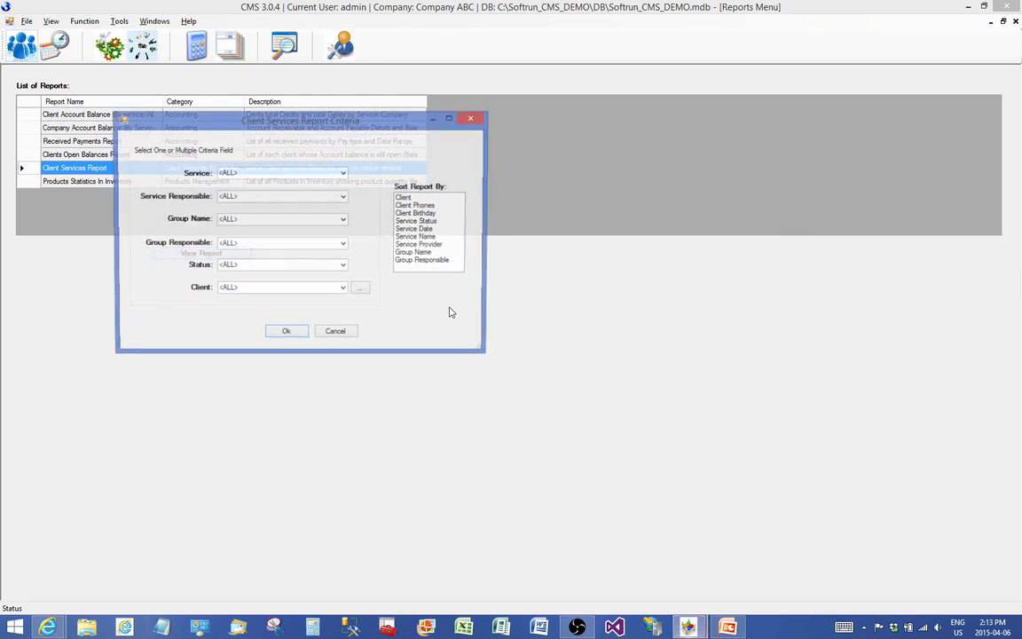
{"action": "left_click_drag", "start_coordinate": [329, 128], "coordinate": [428, 146]}
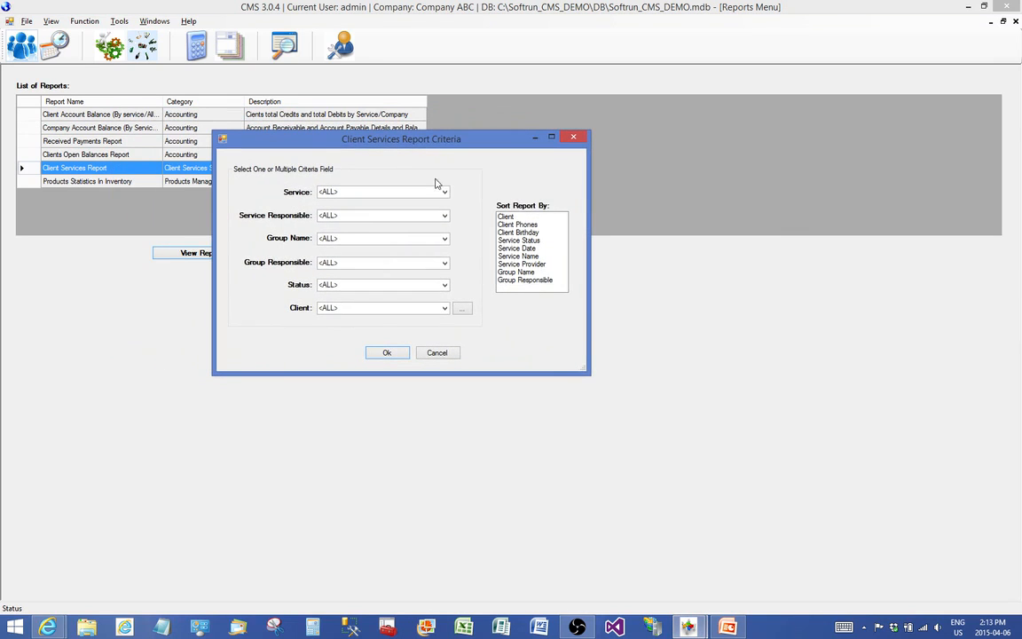
{"action": "left_click", "coordinate": [444, 192]}
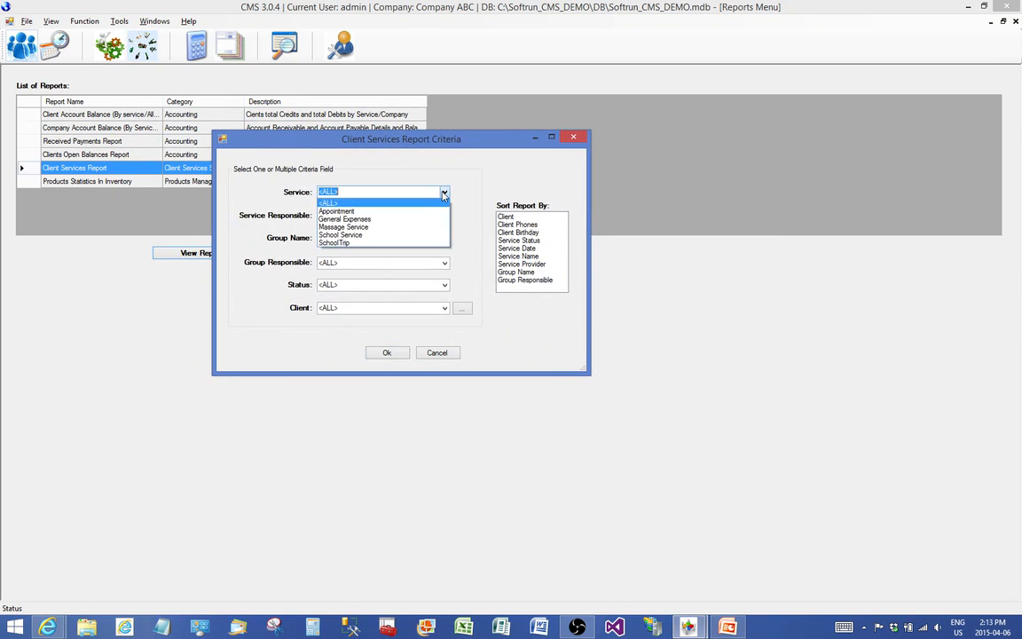
{"action": "left_click", "coordinate": [344, 237]}
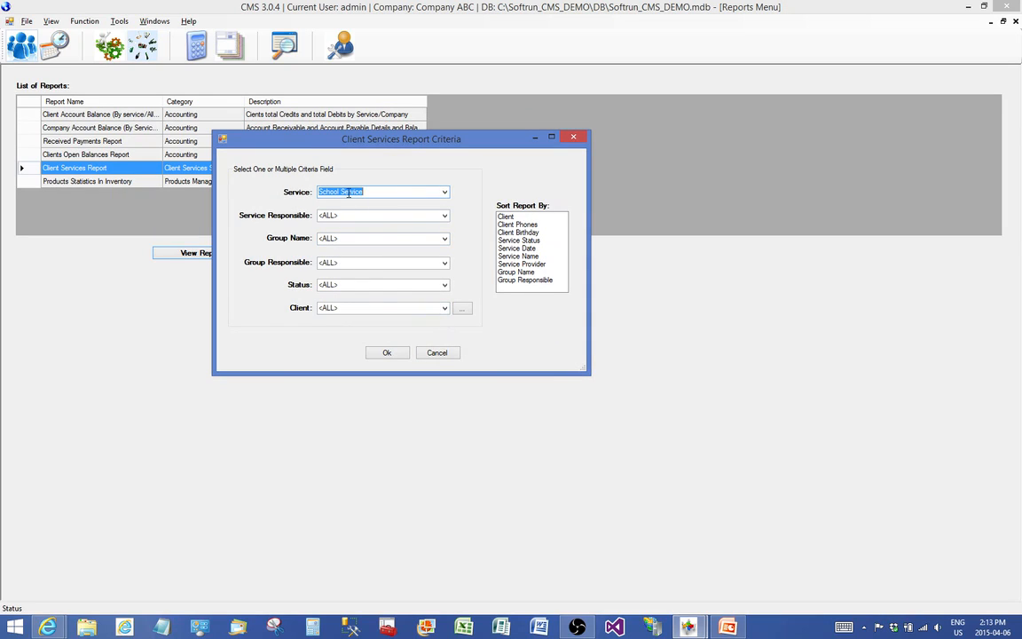
{"action": "left_click", "coordinate": [444, 285]}
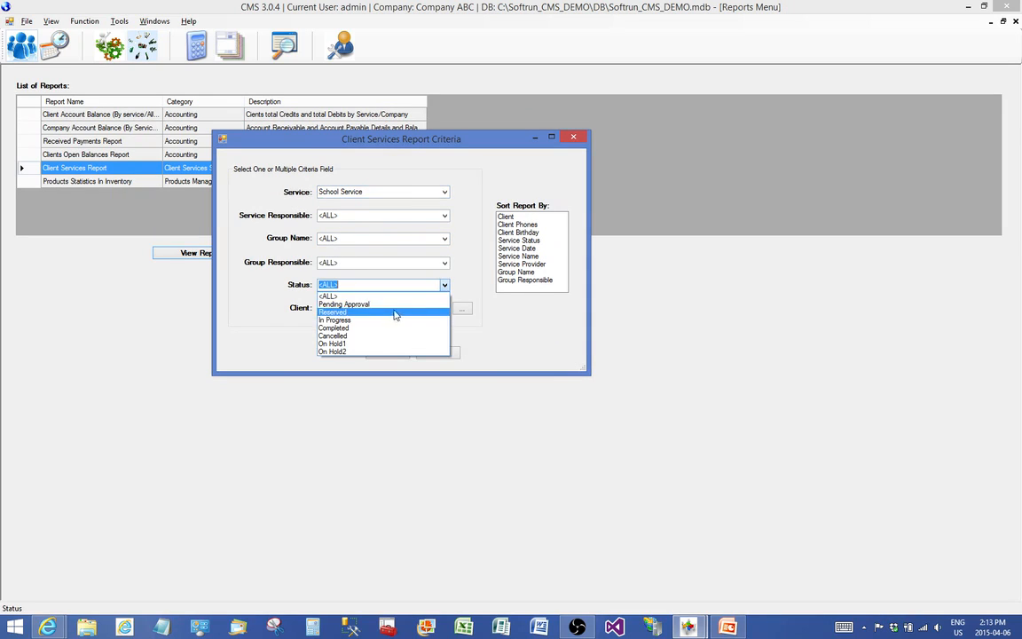
{"action": "left_click", "coordinate": [357, 323]}
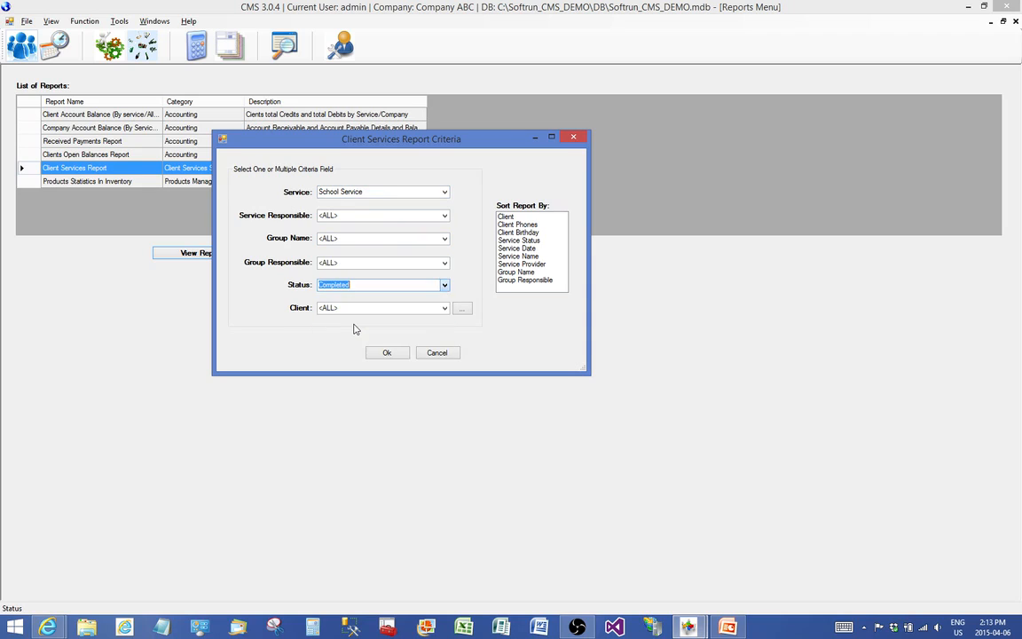
{"action": "left_click", "coordinate": [444, 286]}
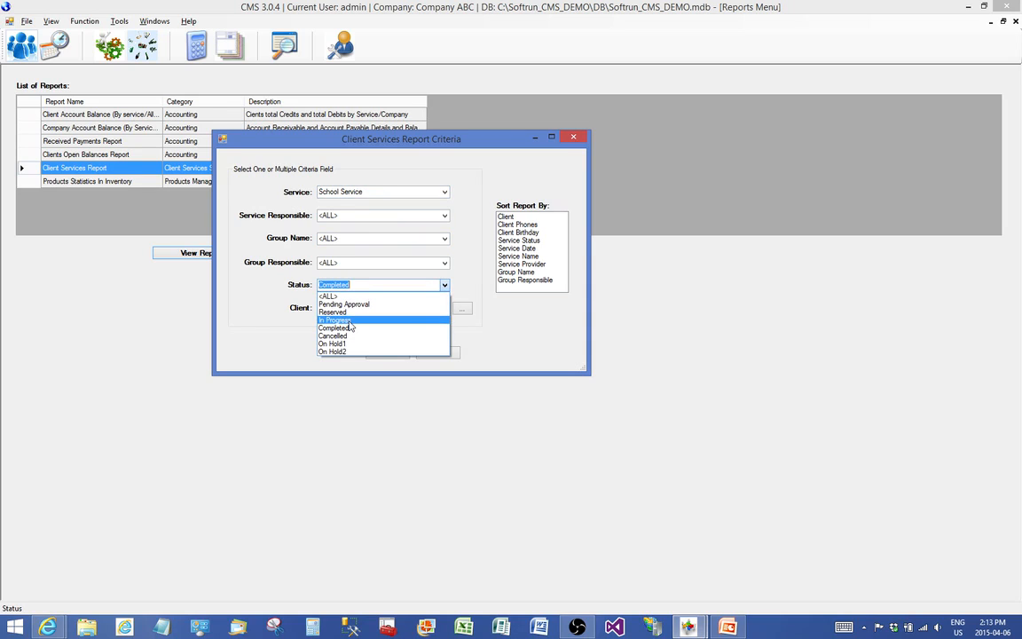
{"action": "left_click", "coordinate": [351, 321]}
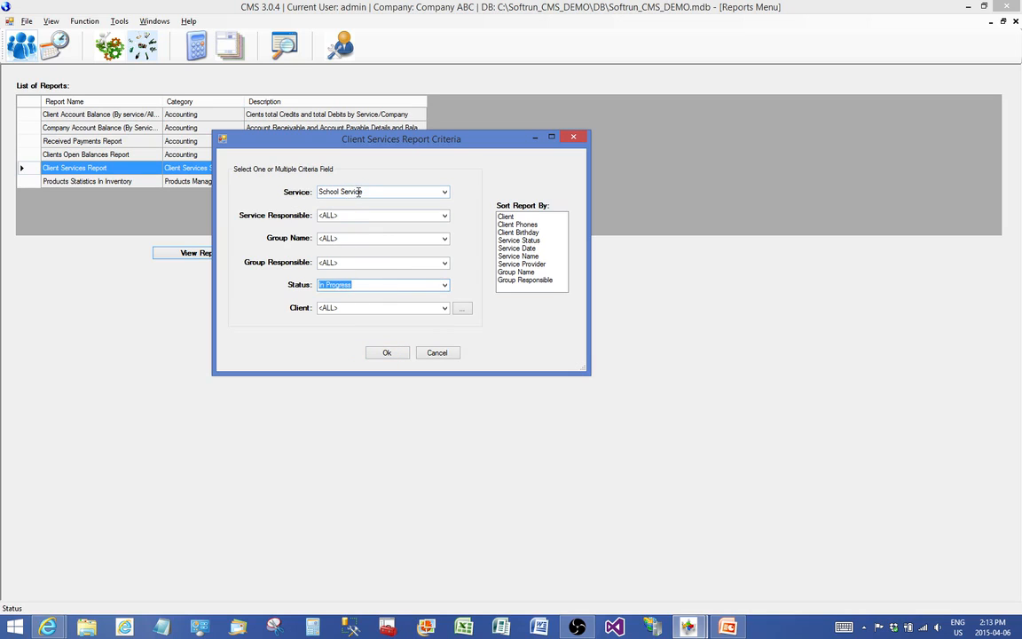
{"action": "left_click", "coordinate": [379, 353]}
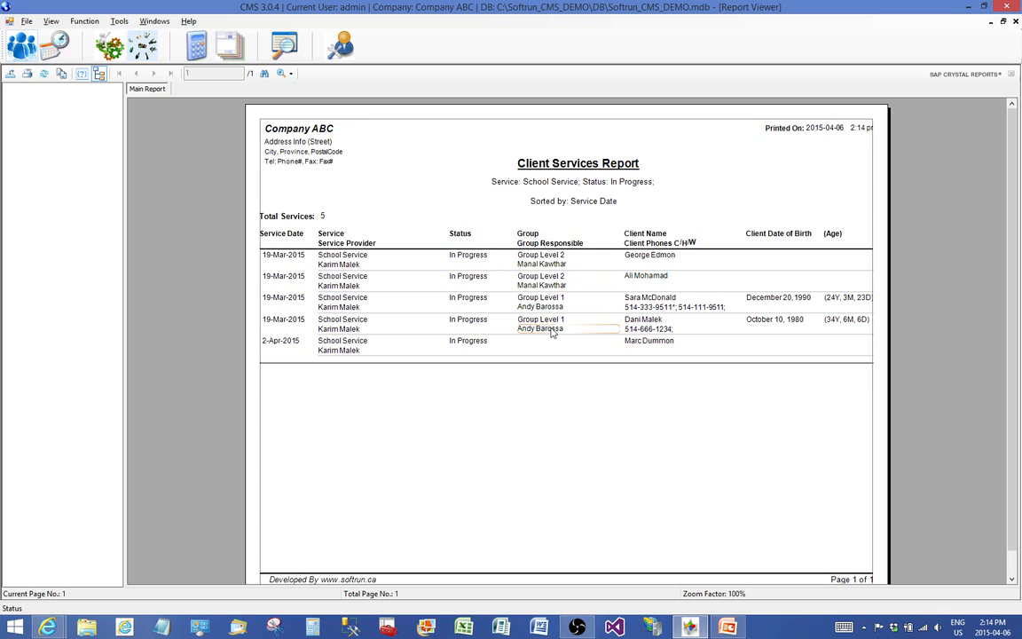
Review the group responsible, client name and client phone entries in the Client Services Report, and close the report
{"action": "left_click", "coordinate": [533, 265]}
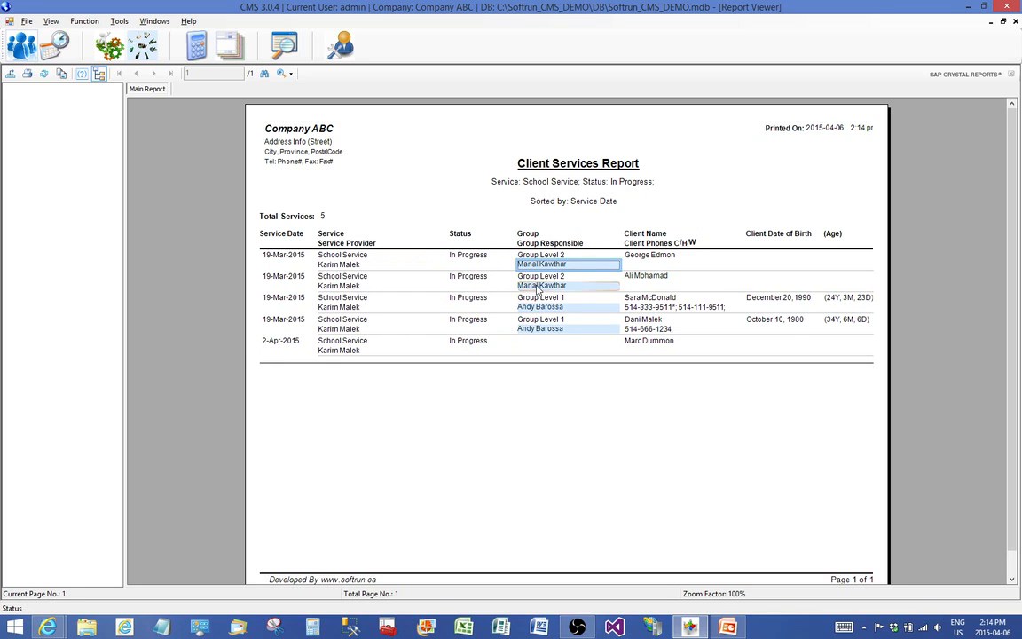
{"action": "left_click", "coordinate": [538, 306]}
{"action": "left_click", "coordinate": [539, 326]}
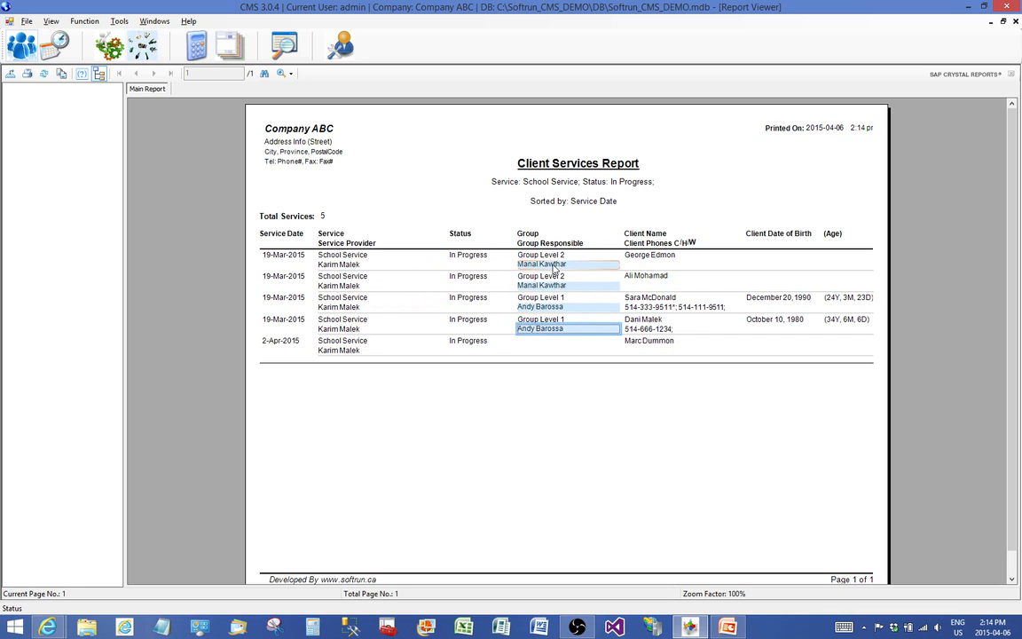
{"action": "left_click", "coordinate": [650, 256]}
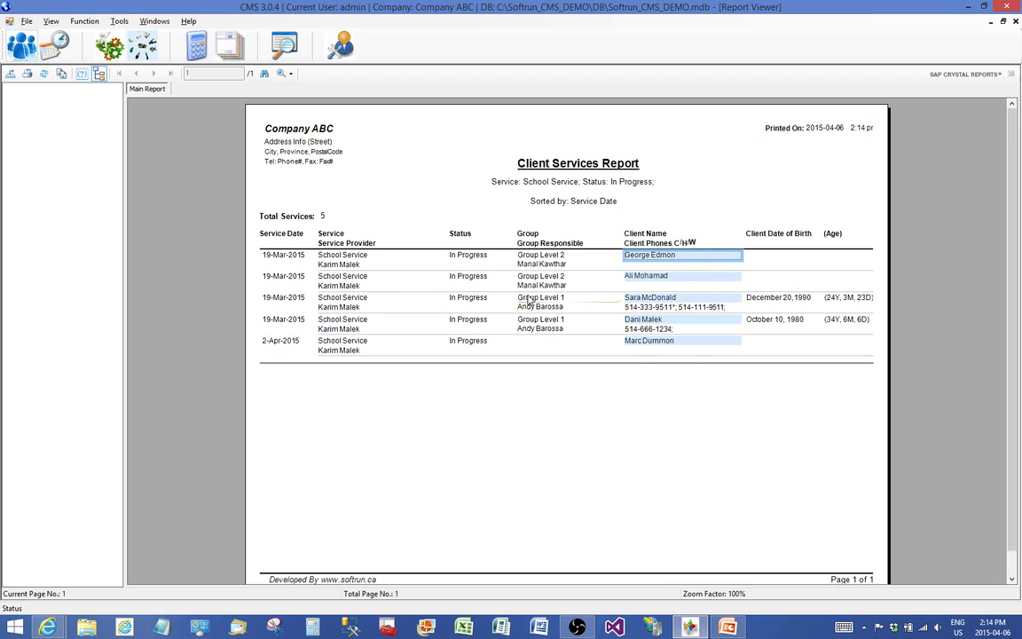
{"action": "left_click", "coordinate": [654, 307]}
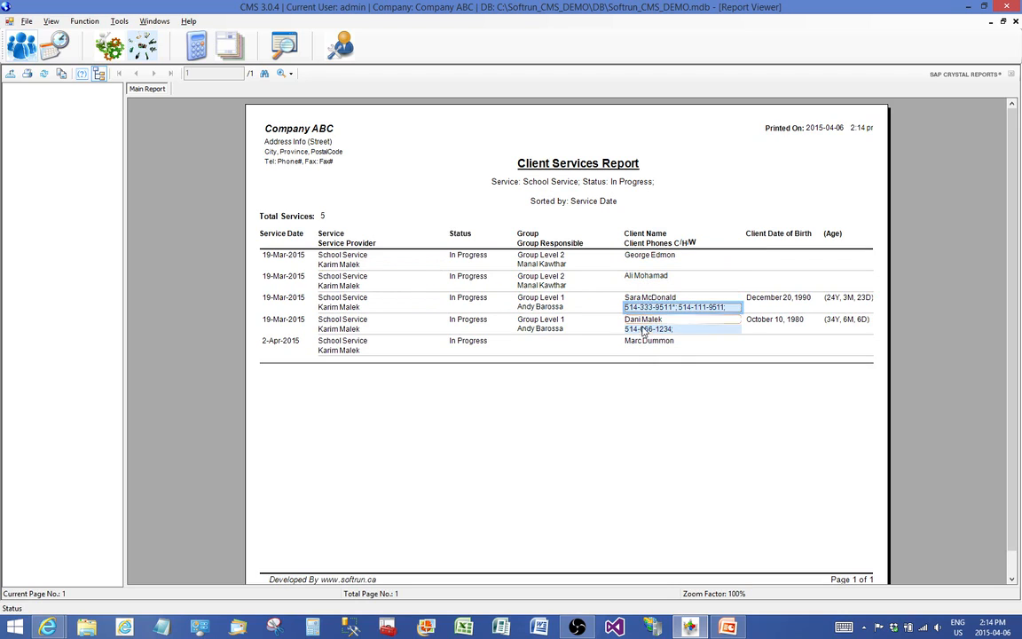
{"action": "left_click", "coordinate": [644, 330]}
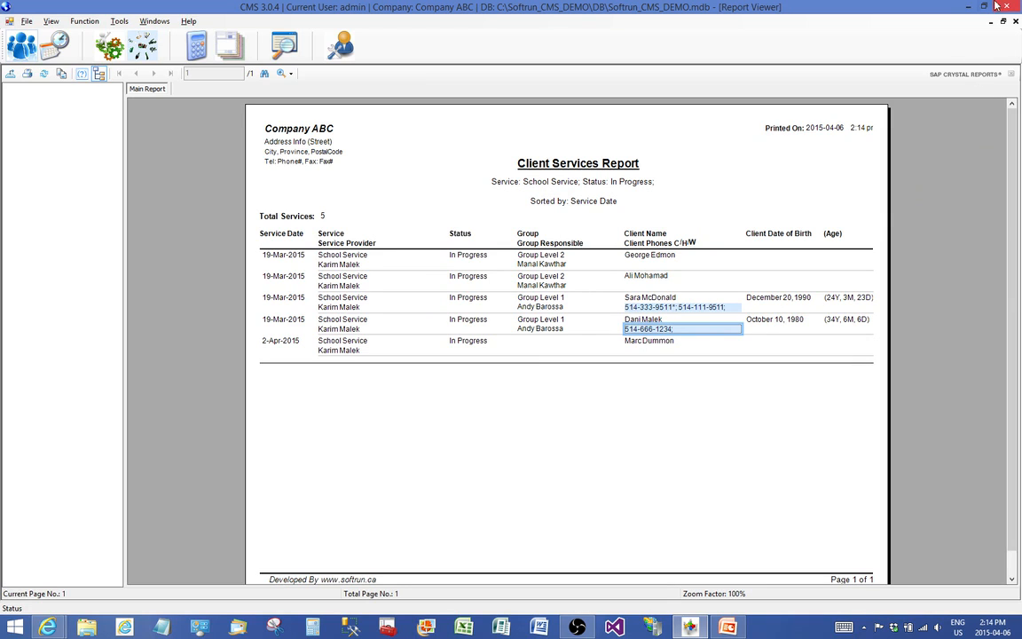
{"action": "left_click", "coordinate": [1015, 22]}
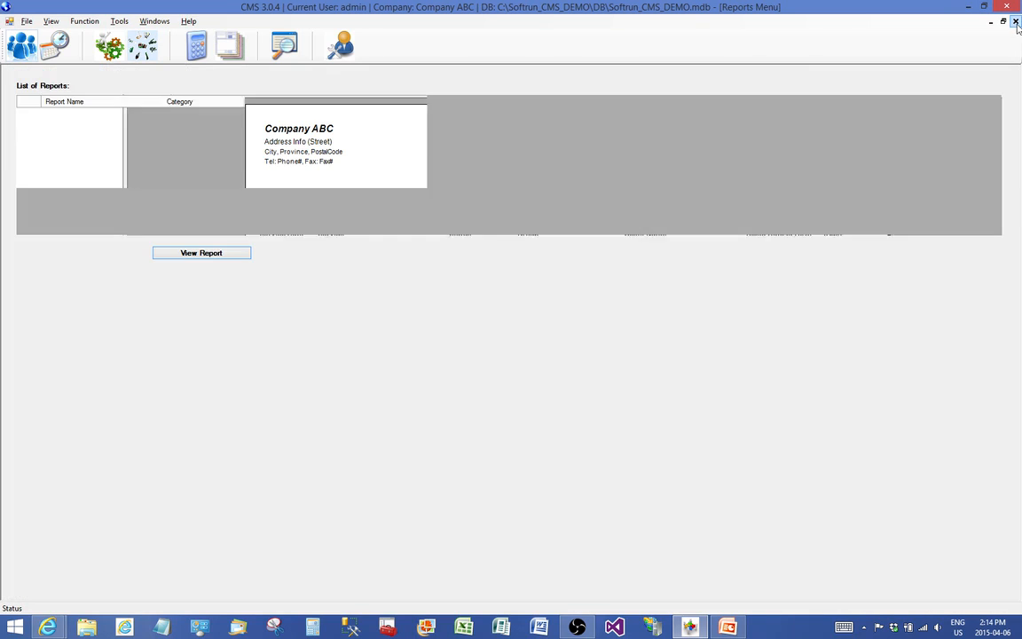
Check the Service Responsible options in the Client Services Report criteria, cancel the criteria, and close the list of reports
{"action": "left_click", "coordinate": [184, 254]}
{"action": "left_click", "coordinate": [359, 213]}
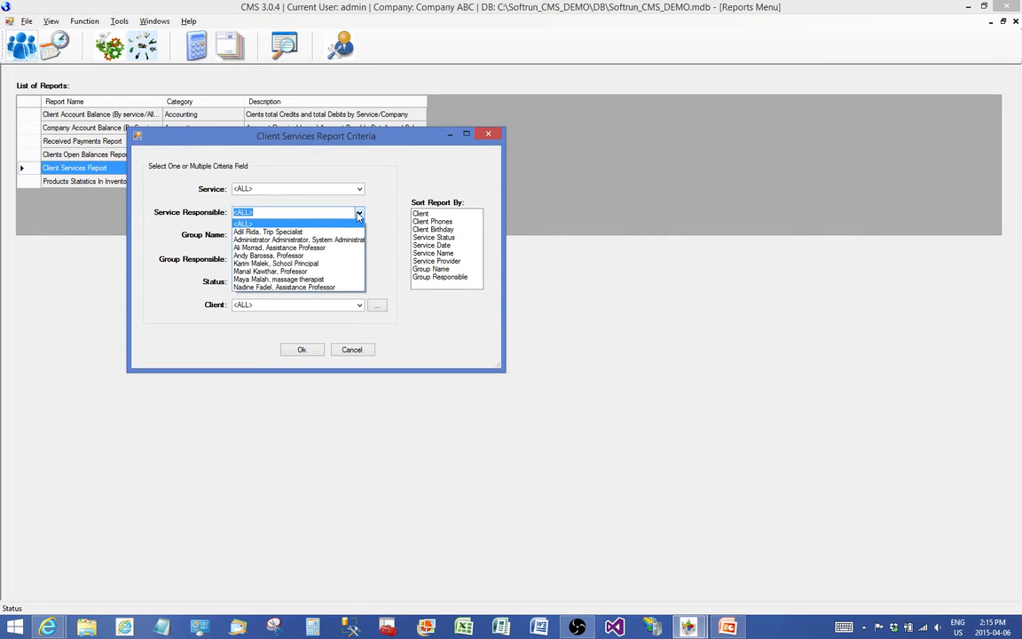
{"action": "left_click", "coordinate": [382, 200]}
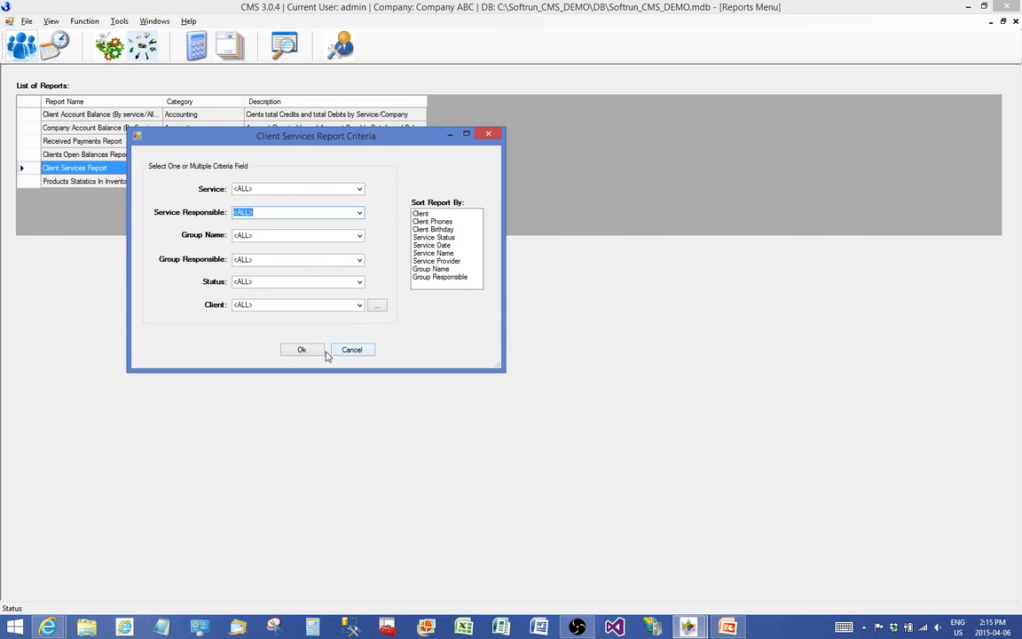
{"action": "left_click_drag", "start_coordinate": [351, 145], "coordinate": [395, 147]}
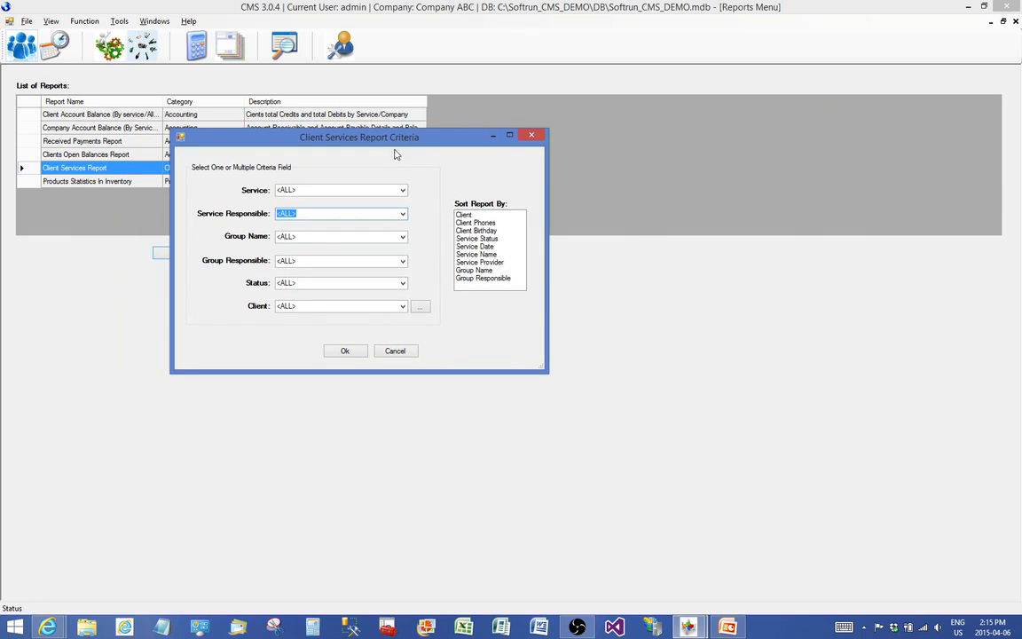
{"action": "left_click", "coordinate": [395, 351]}
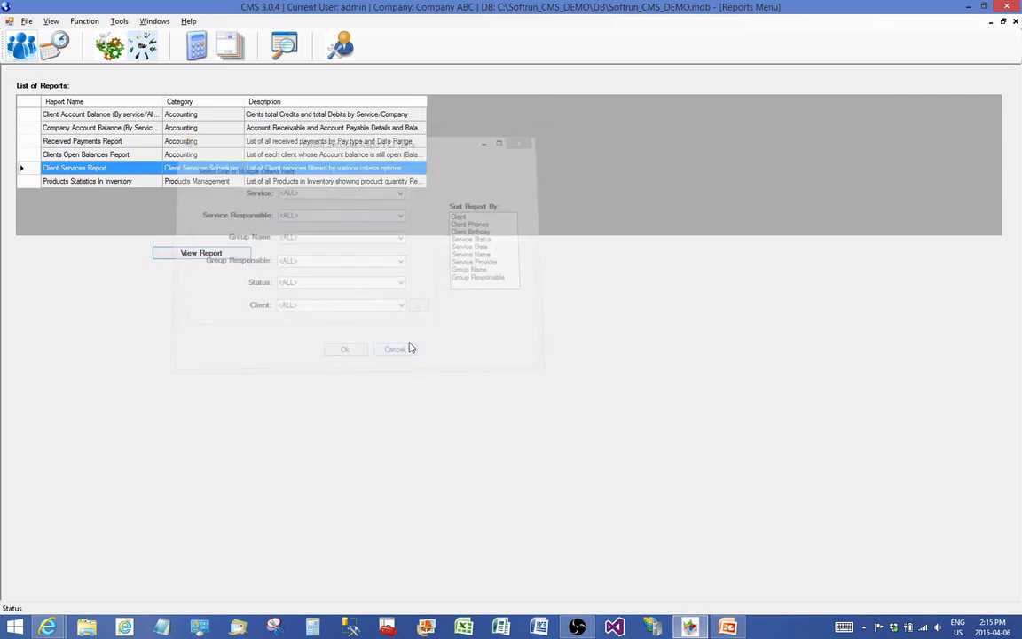
{"action": "left_click", "coordinate": [1016, 22]}
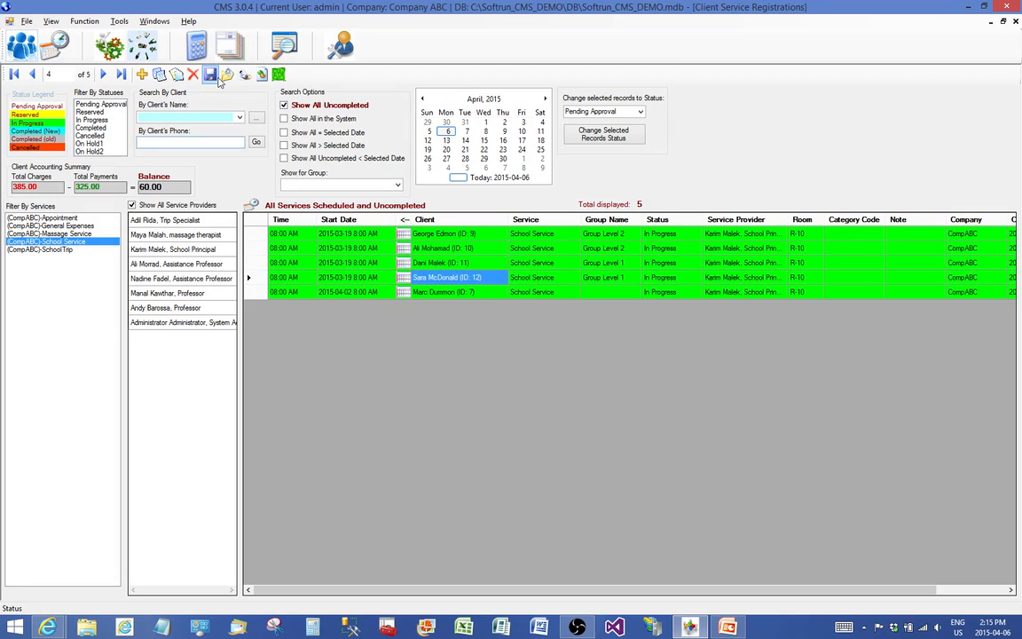
Open Security / User Control in the administration tasks, view the blank new user form, and close the form without saving
{"action": "left_click", "coordinate": [310, 48]}
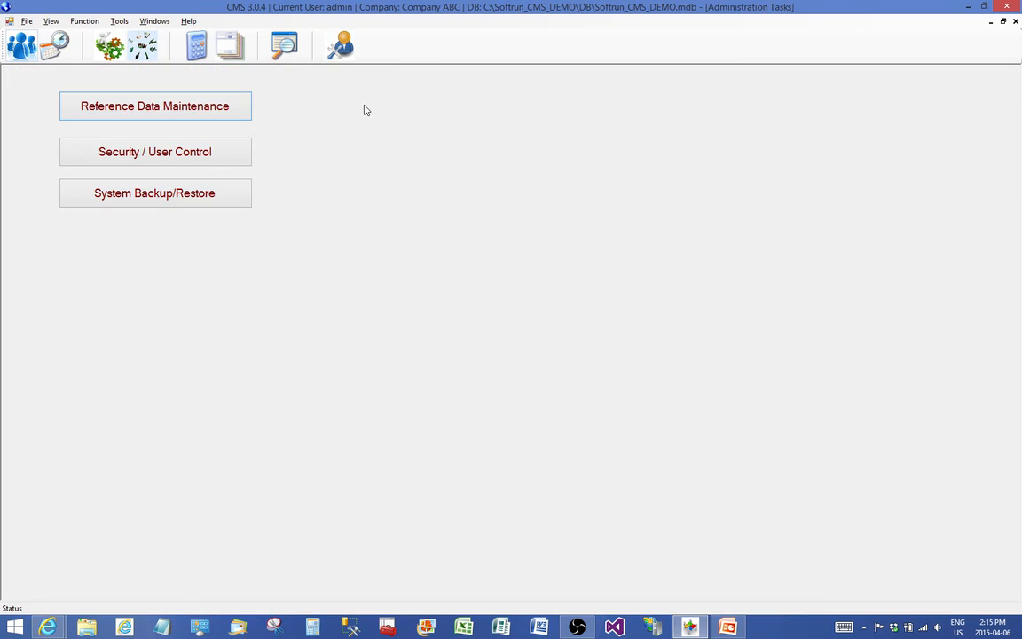
{"action": "left_click", "coordinate": [201, 159]}
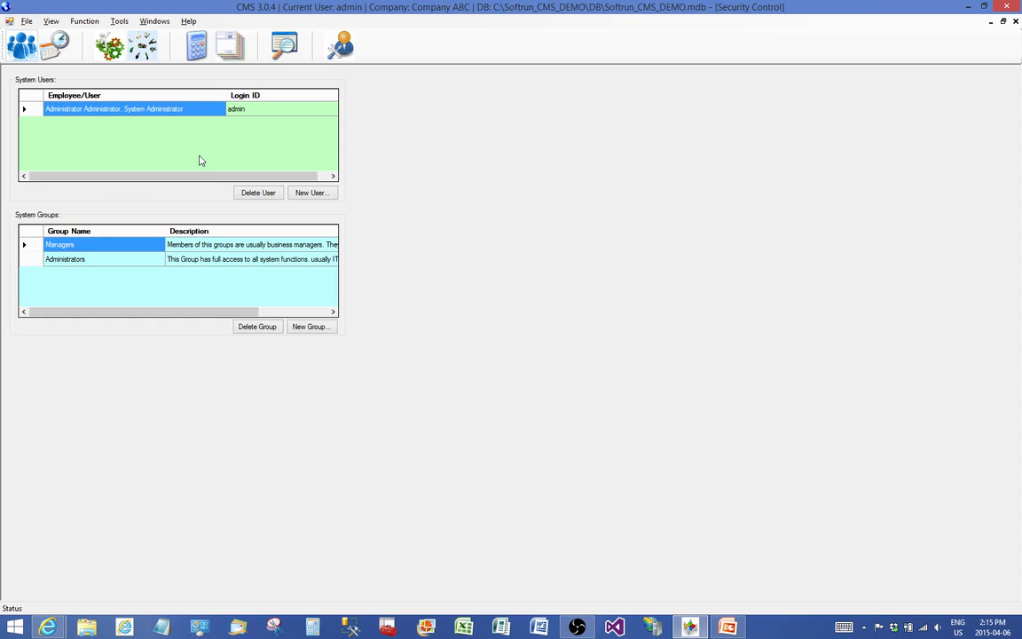
{"action": "left_click", "coordinate": [310, 193]}
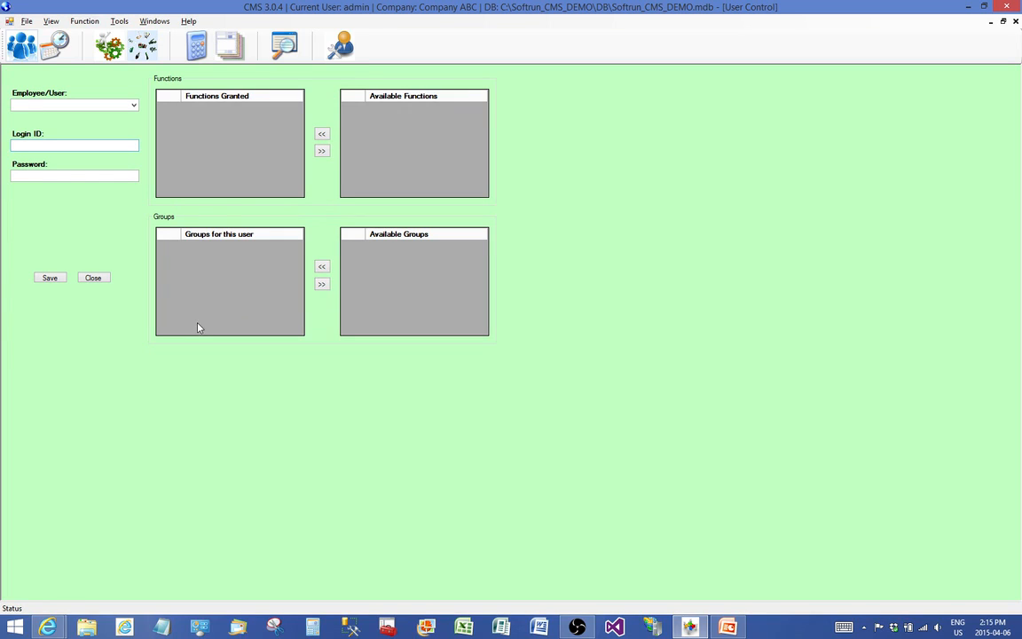
{"action": "left_click", "coordinate": [1015, 23]}
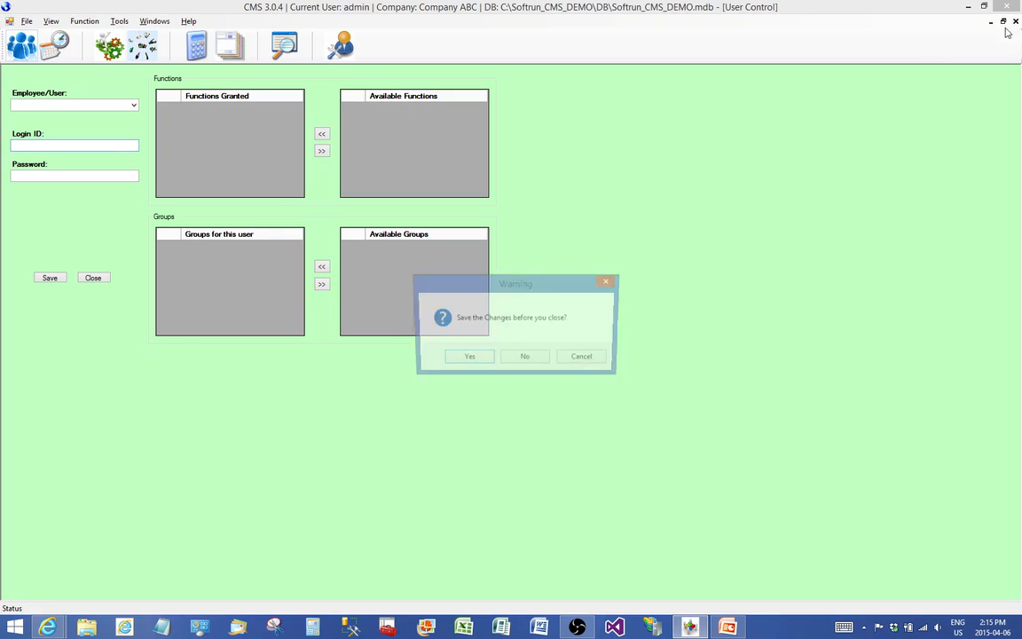
{"action": "left_click", "coordinate": [525, 359]}
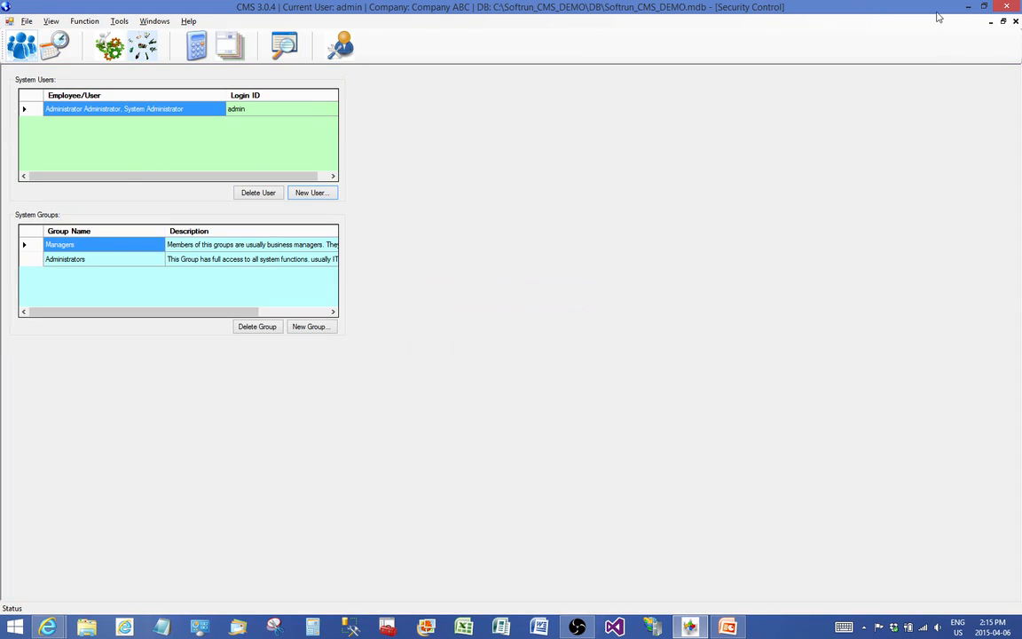
Close the Security Control, Administration Tasks and Client Service Registrations windows to leave the main workspace empty
{"action": "left_click", "coordinate": [1015, 22]}
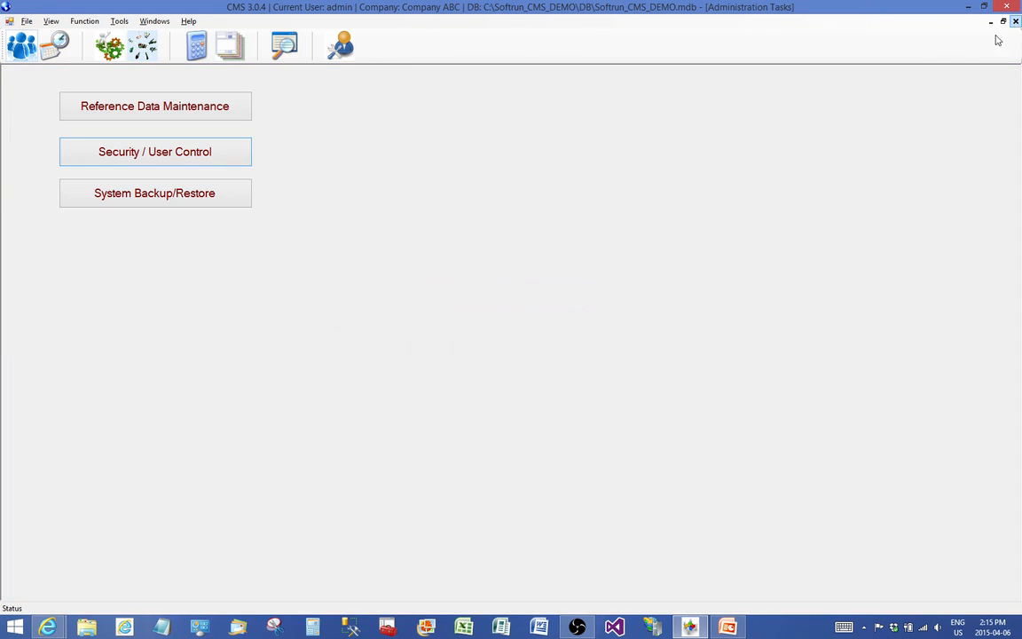
{"action": "left_click", "coordinate": [1015, 22]}
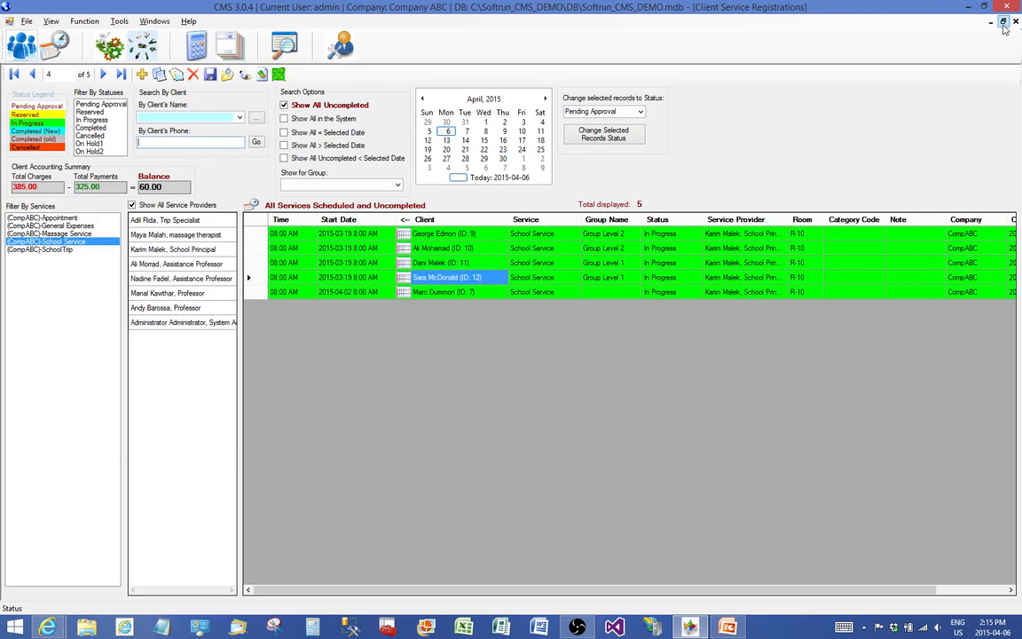
{"action": "left_click_drag", "start_coordinate": [511, 106], "coordinate": [520, 127]}
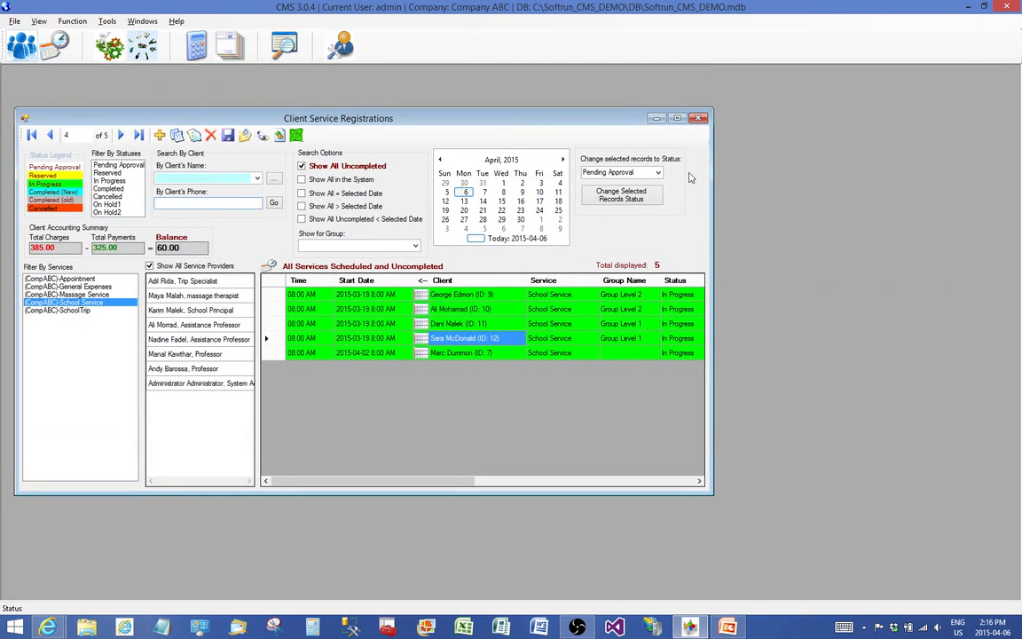
{"action": "left_click", "coordinate": [698, 118]}
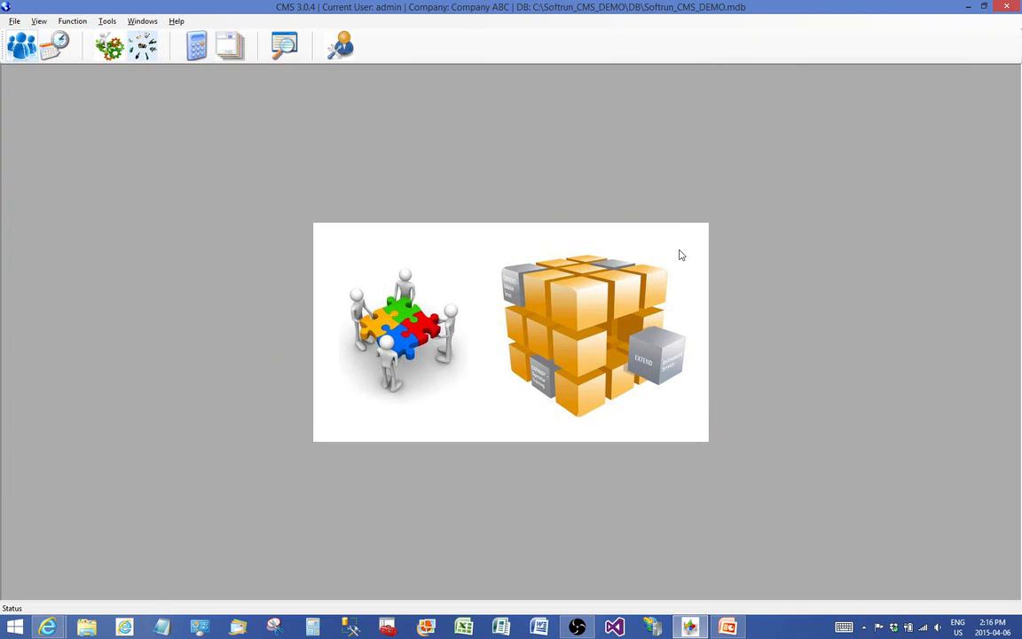
Switch to the CSPMS Business Modules2.pptx presentation in PowerPoint and show the Contact Us slide as a full-screen slide show
{"action": "key", "text": "alt+Tab"}
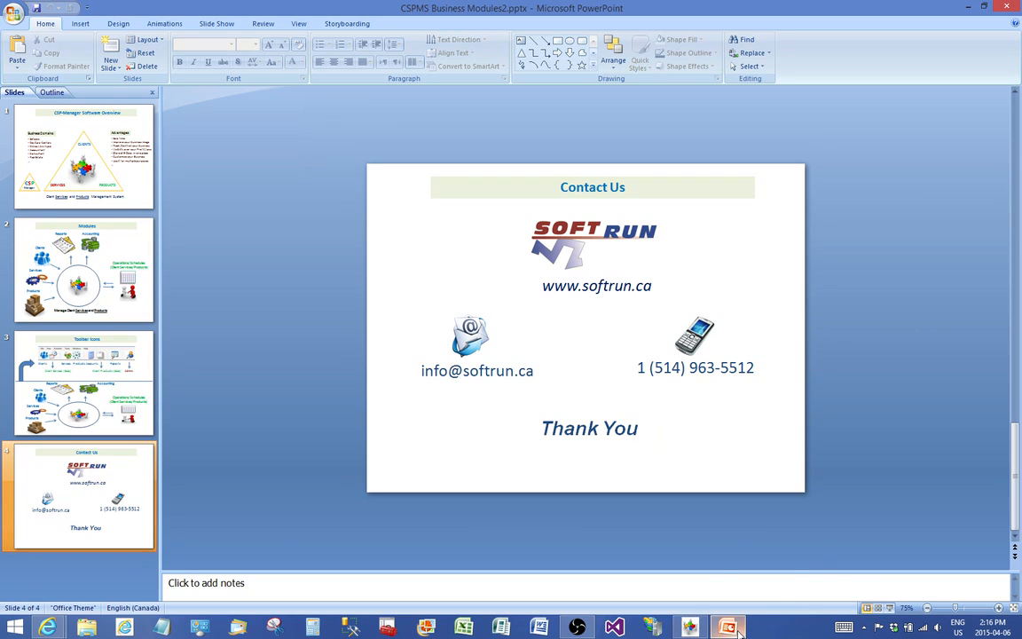
{"action": "mouse_move", "coordinate": [739, 633]}
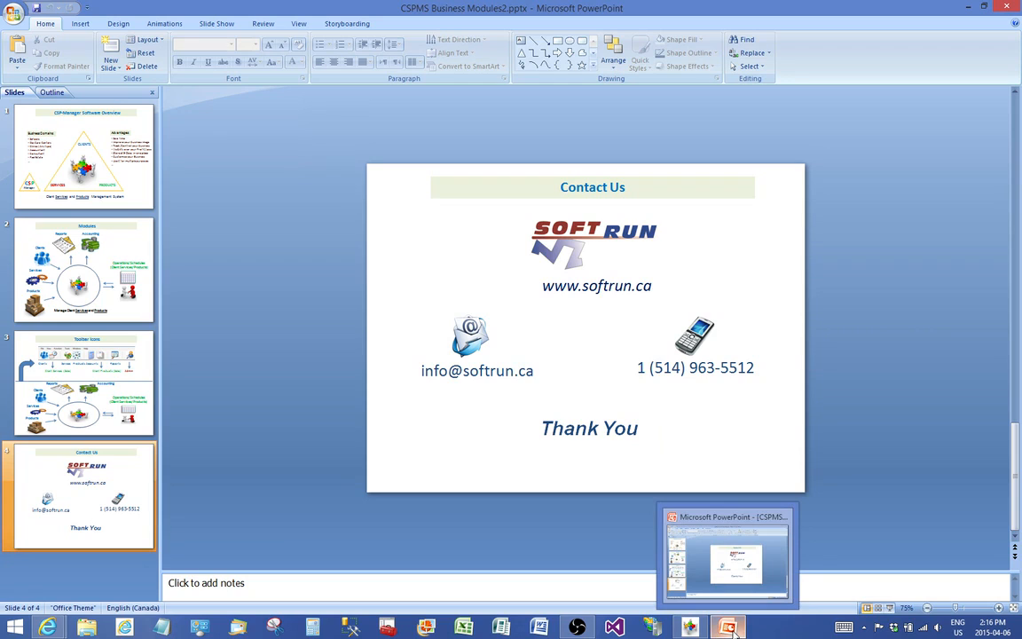
{"action": "left_click", "coordinate": [890, 609]}
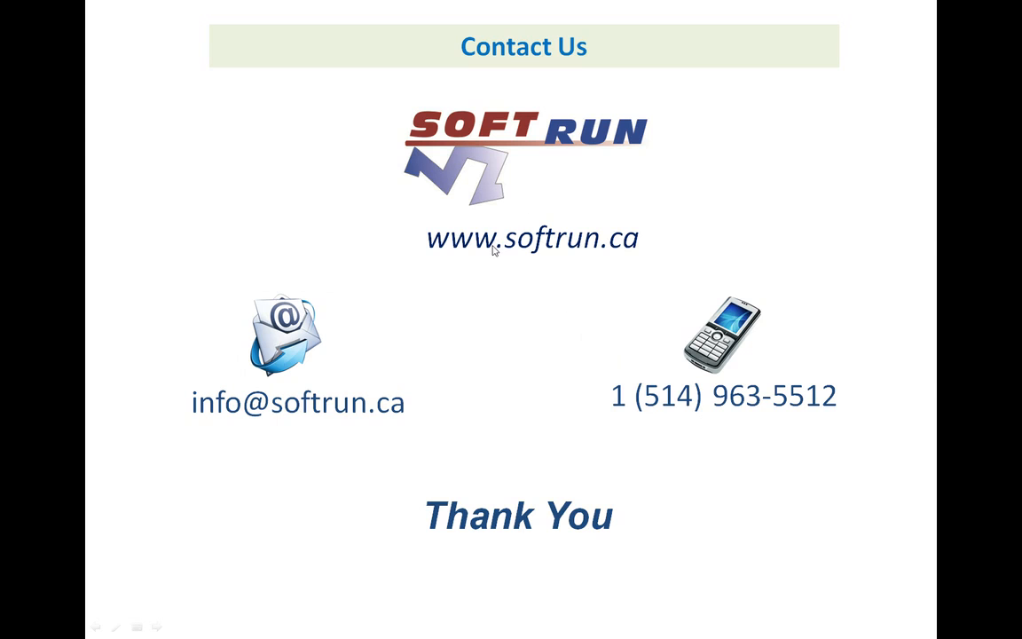